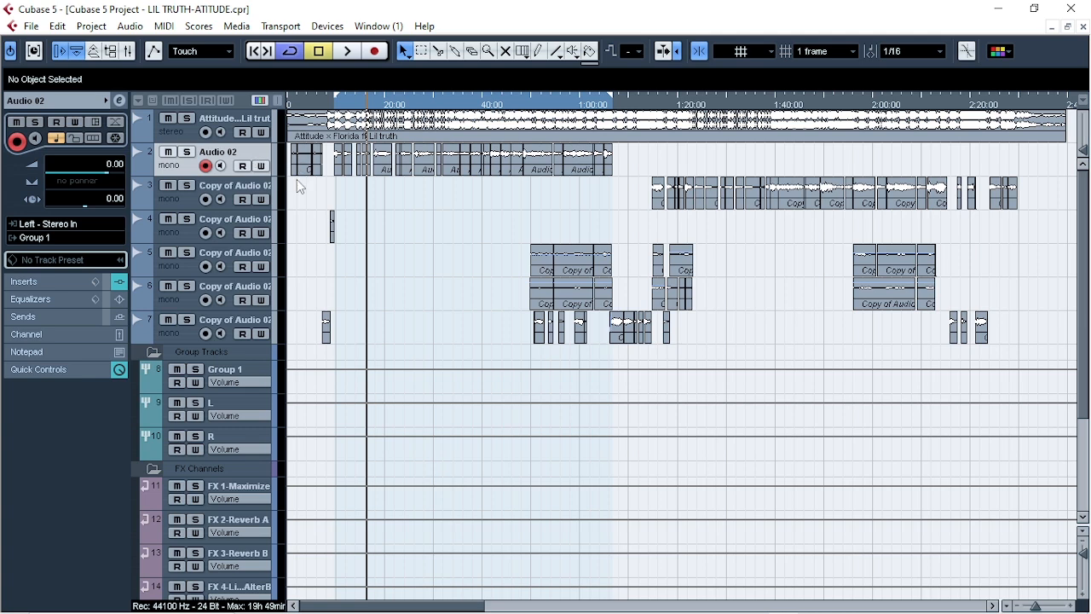
Review the insert effects in Audio 02's channel settings and select the Group 1 track
left_click(120, 100)
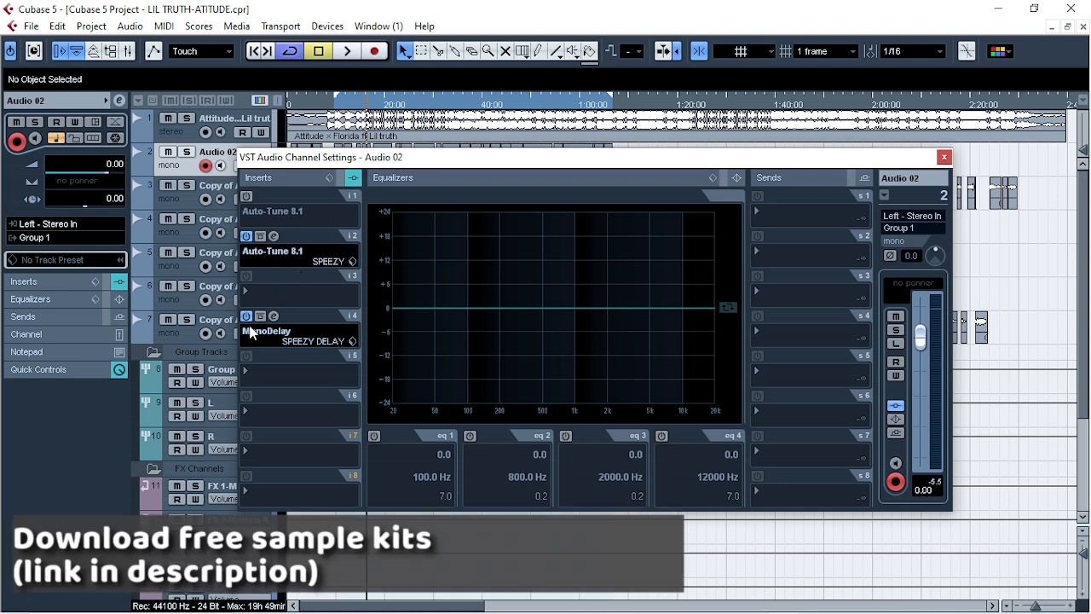
left_click(944, 156)
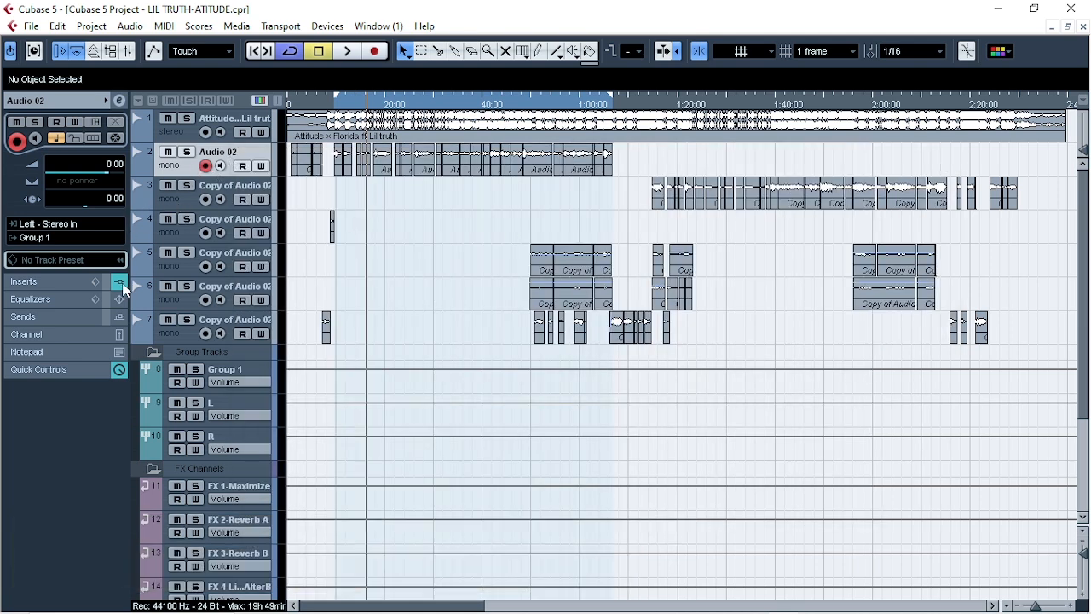
left_click(239, 381)
left_click(322, 419)
left_click(219, 381)
left_click(300, 392)
left_click(231, 371)
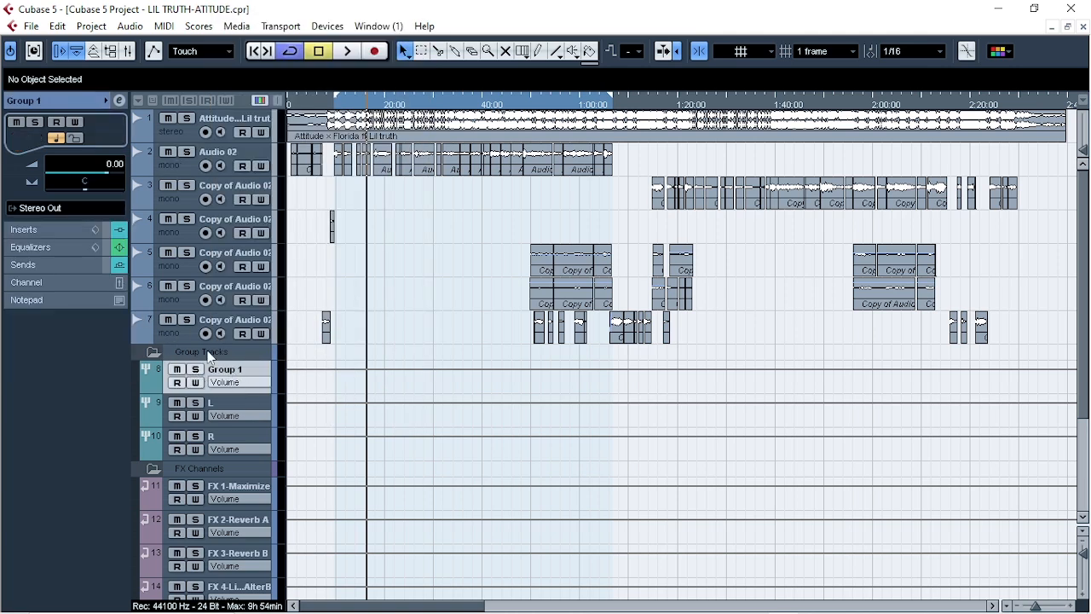
Check which group channel Audio 02's output is routed to
left_click(228, 173)
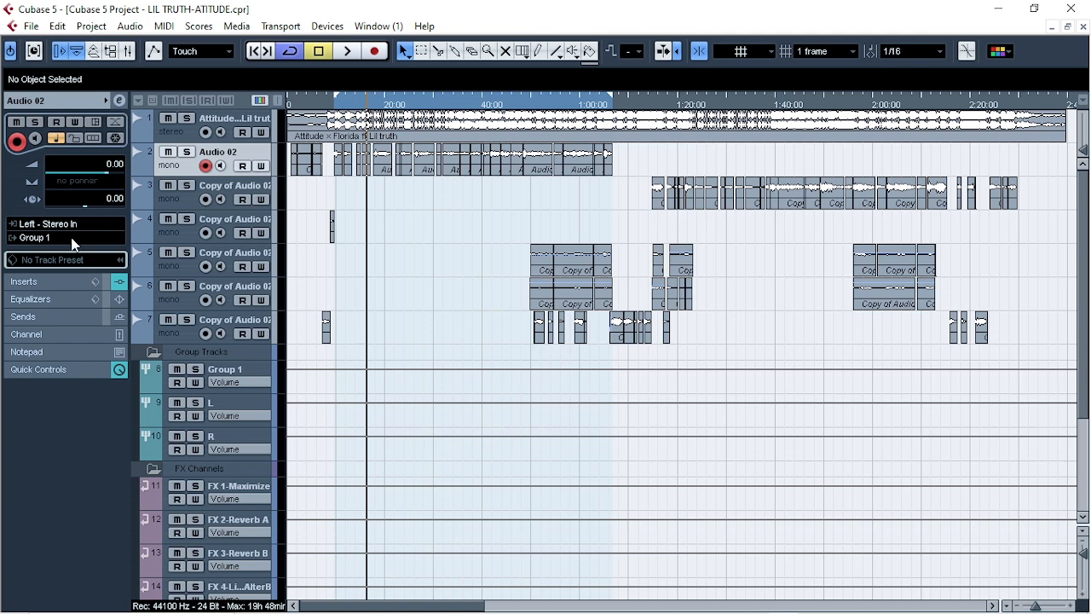
left_click(74, 239)
mouse_move(119, 336)
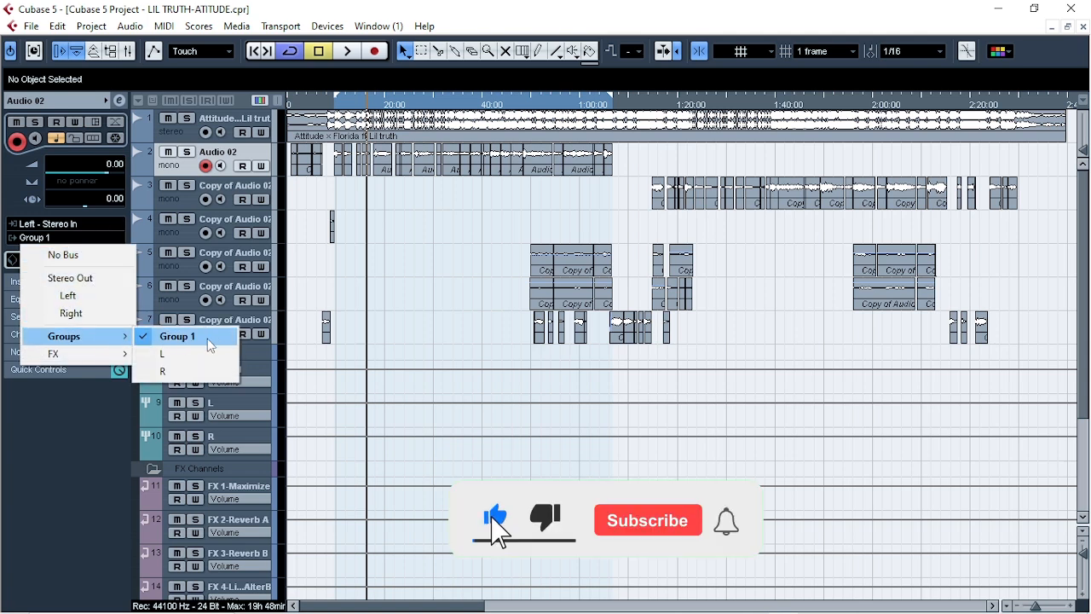
left_click(311, 384)
Examine the inserts, equalizer and sends in Group 1's channel settings
left_click(241, 372)
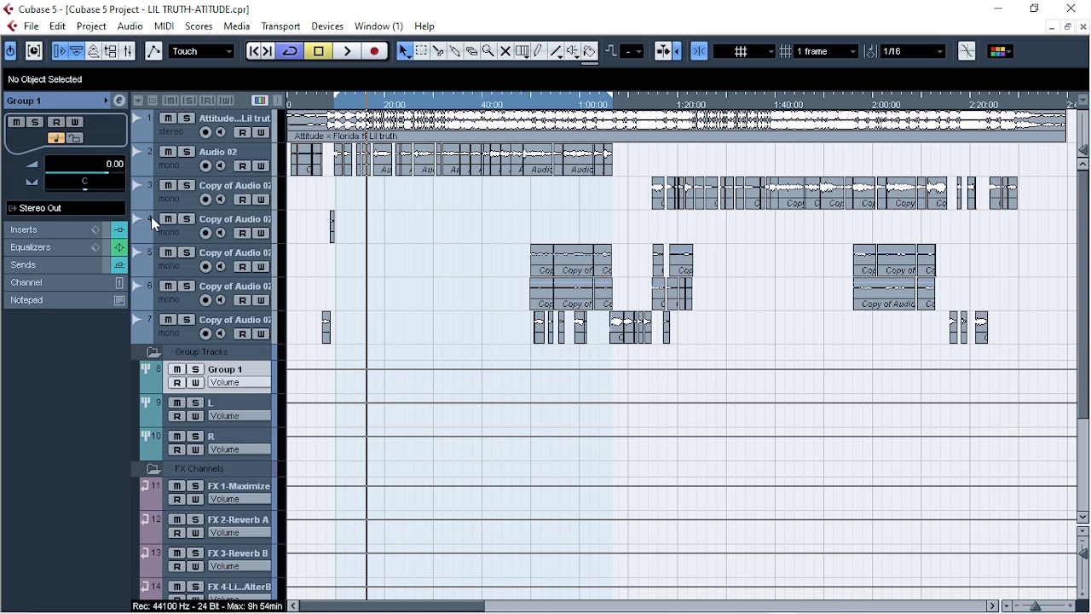
left_click(120, 100)
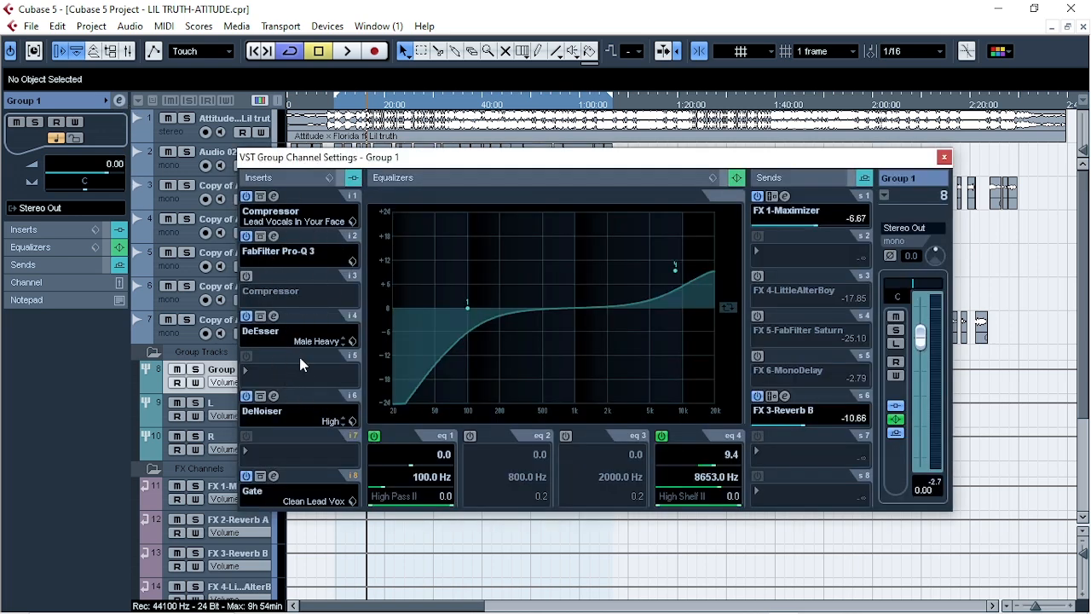
left_click(944, 157)
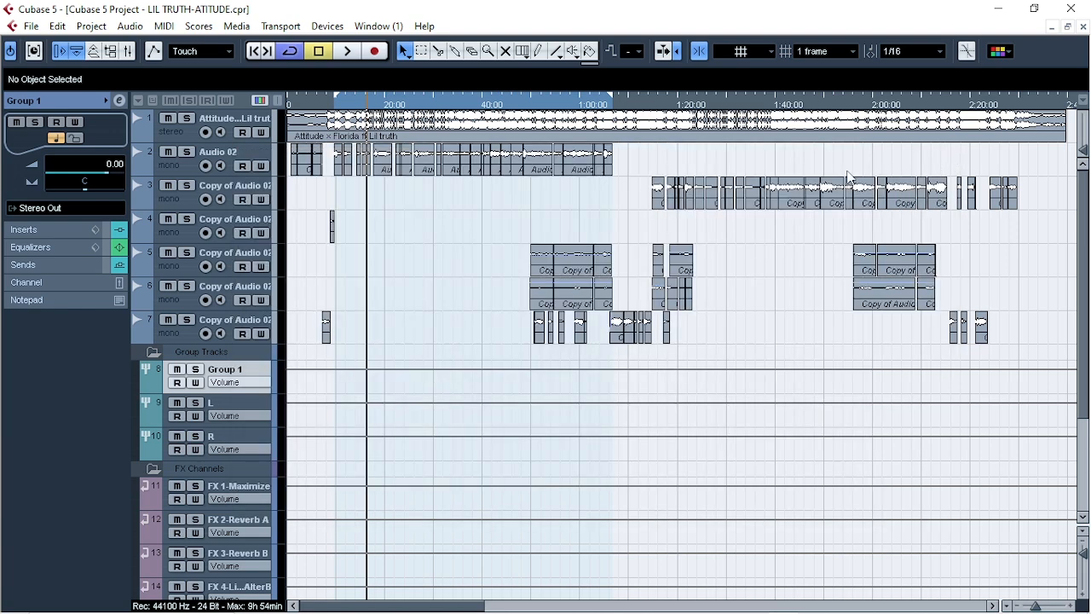
Turn off Group 1's active inserts: the first Compressor, FabFilter Pro-Q 3, DeEsser, DeNoiser and Gate
left_click(119, 101)
left_click(246, 197)
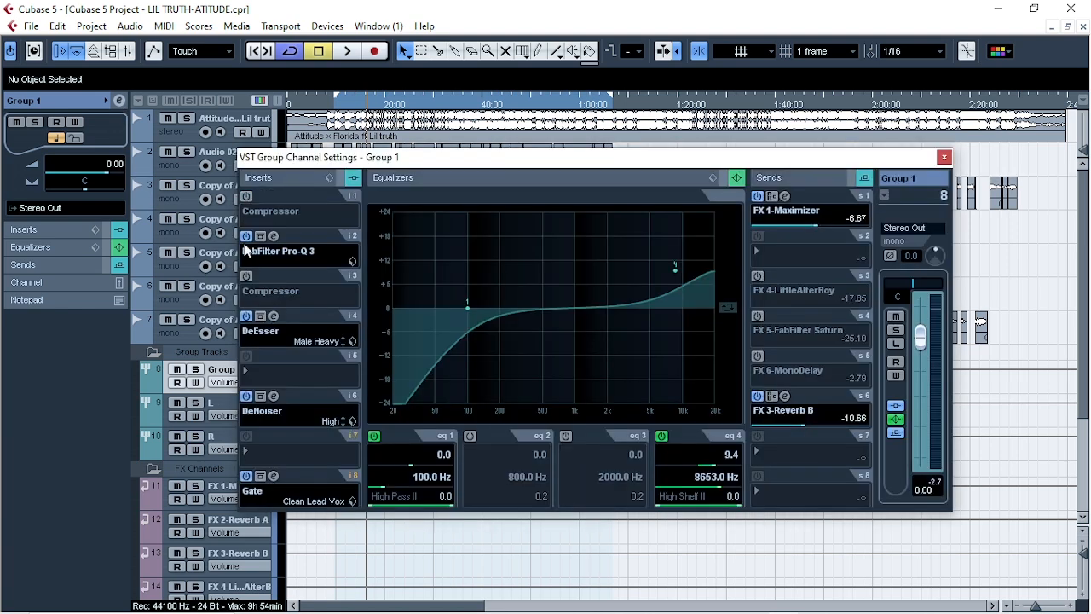
left_click(246, 236)
left_click(247, 317)
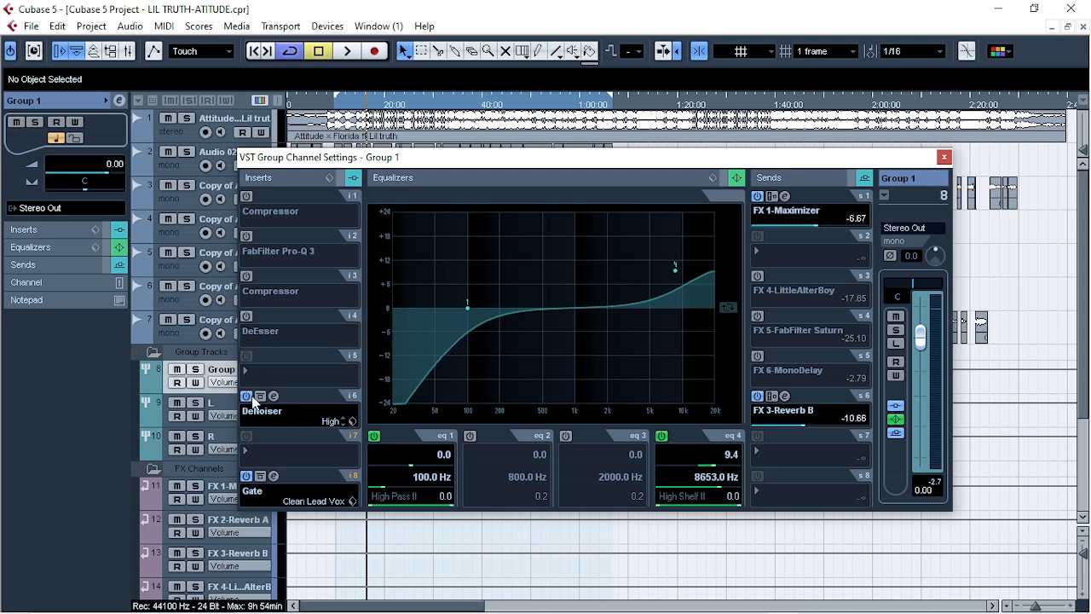
left_click(247, 397)
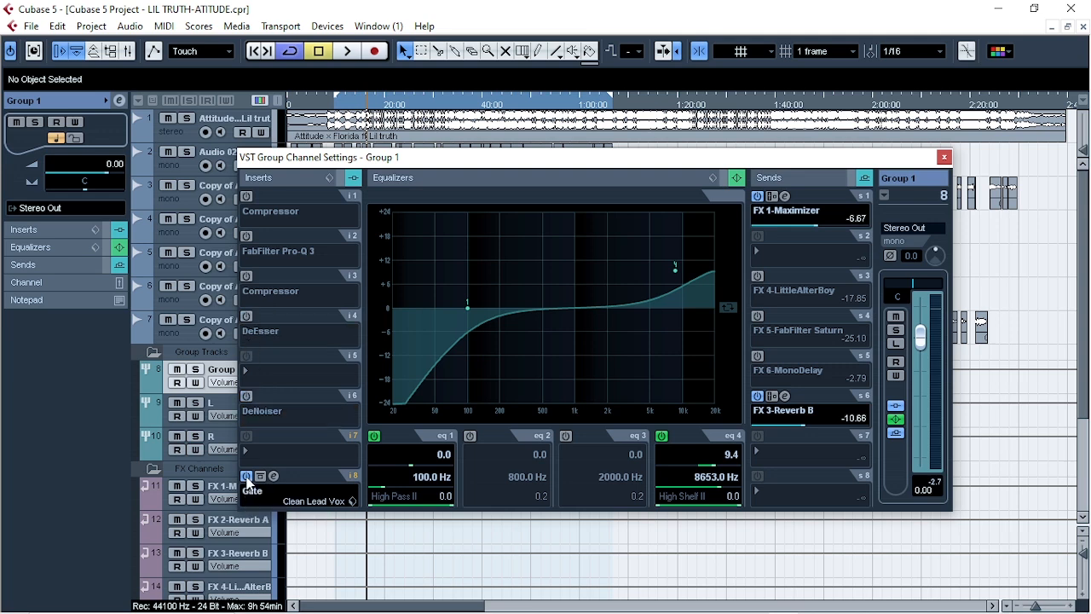
left_click(246, 477)
Bypass Group 1's equalizer and turn off its FX 1-Maximizer and FX 3-Reverb B sends
left_click(723, 178)
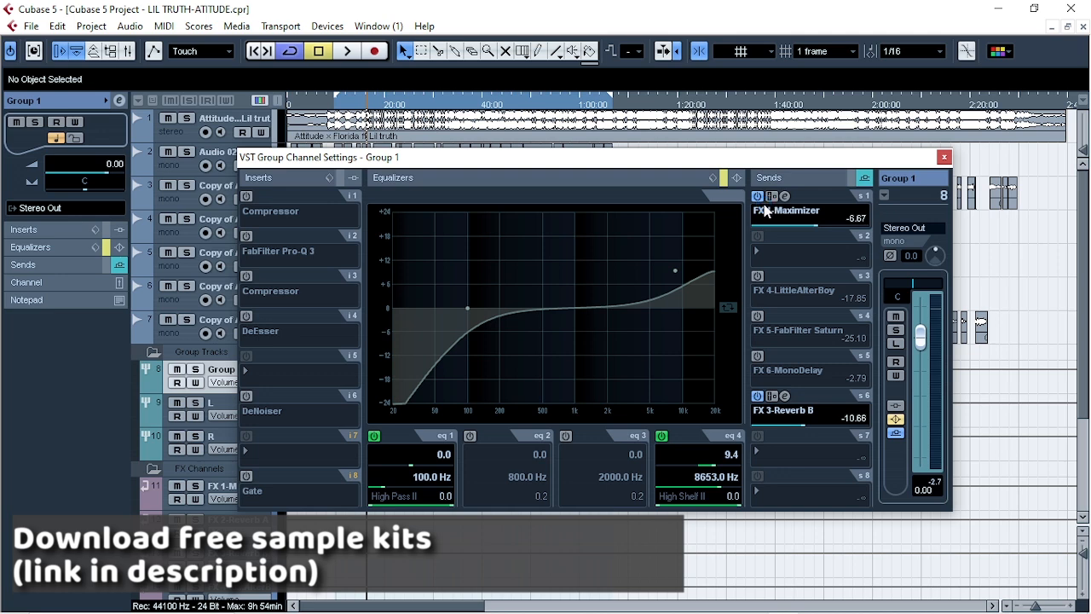
left_click(756, 196)
left_click(758, 395)
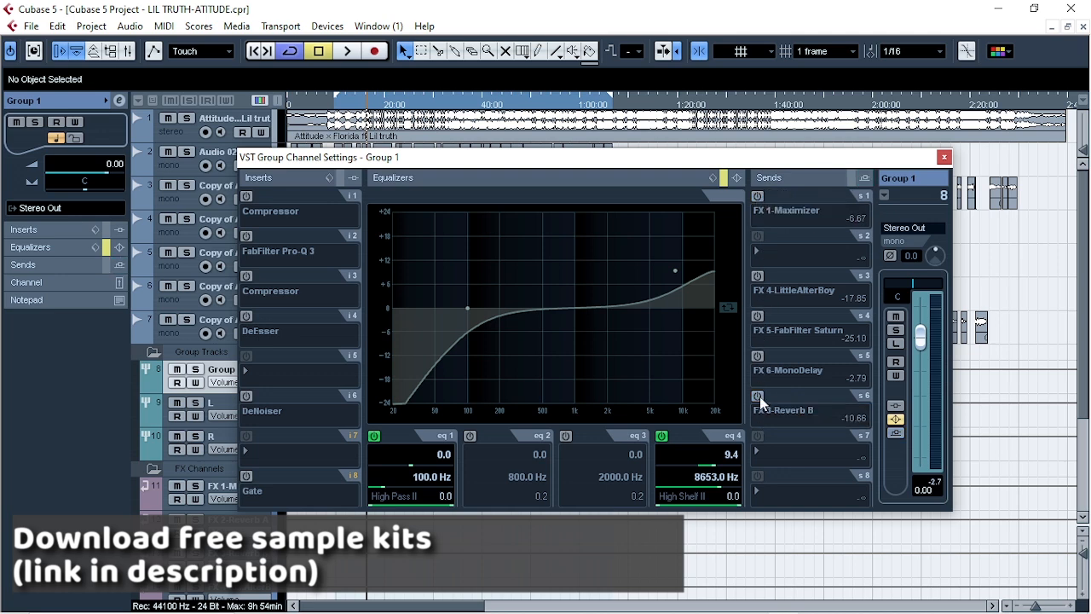
left_click(945, 158)
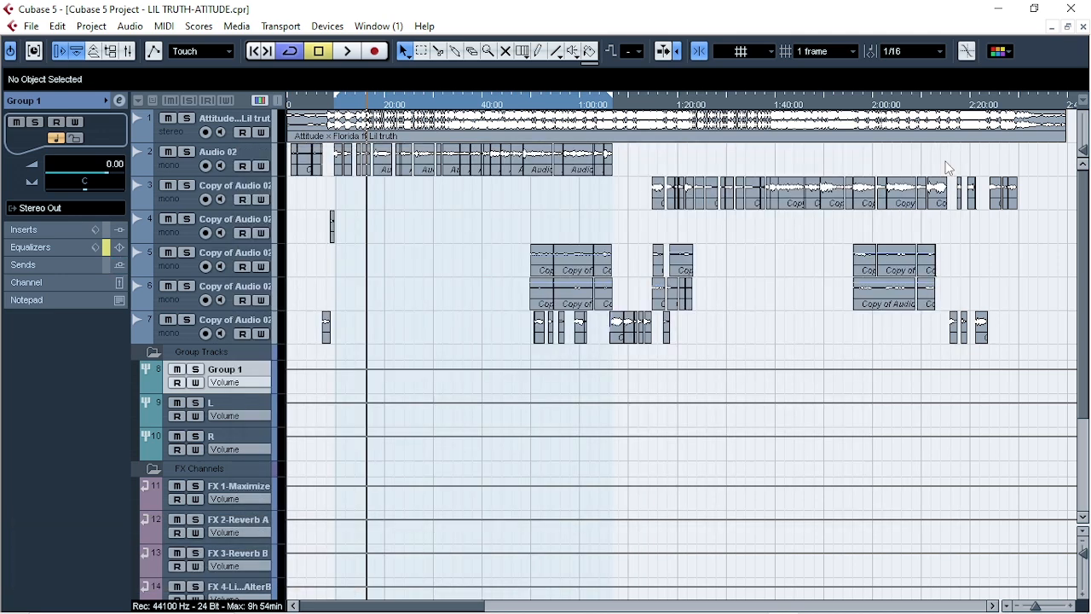
Turn off the second Auto-Tune 8.1 insert and the MonoDelay insert on Audio 02
left_click(225, 162)
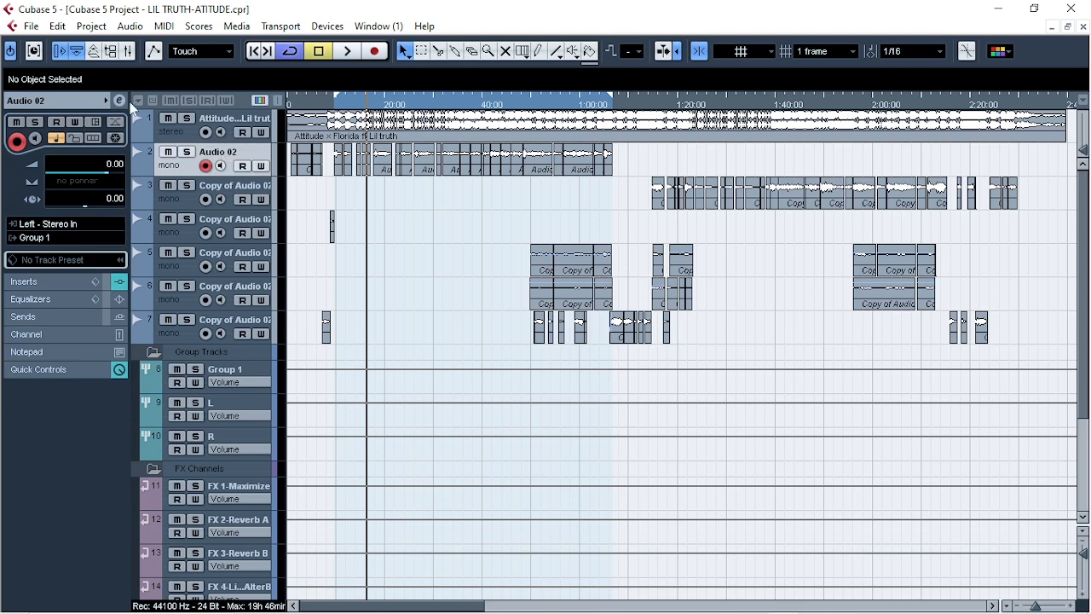
left_click(120, 101)
left_click(246, 236)
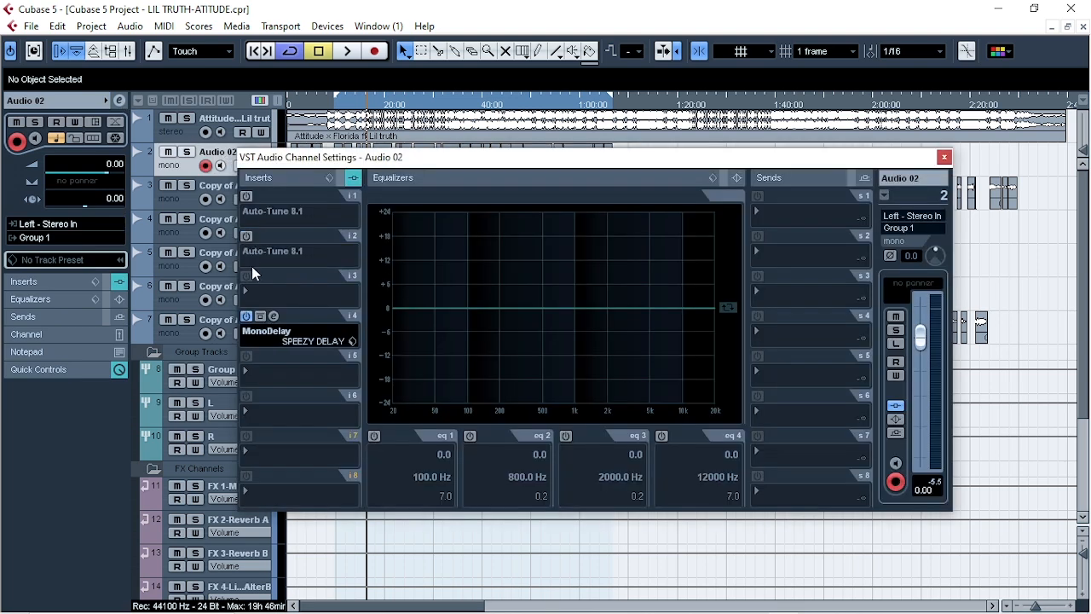
left_click(247, 316)
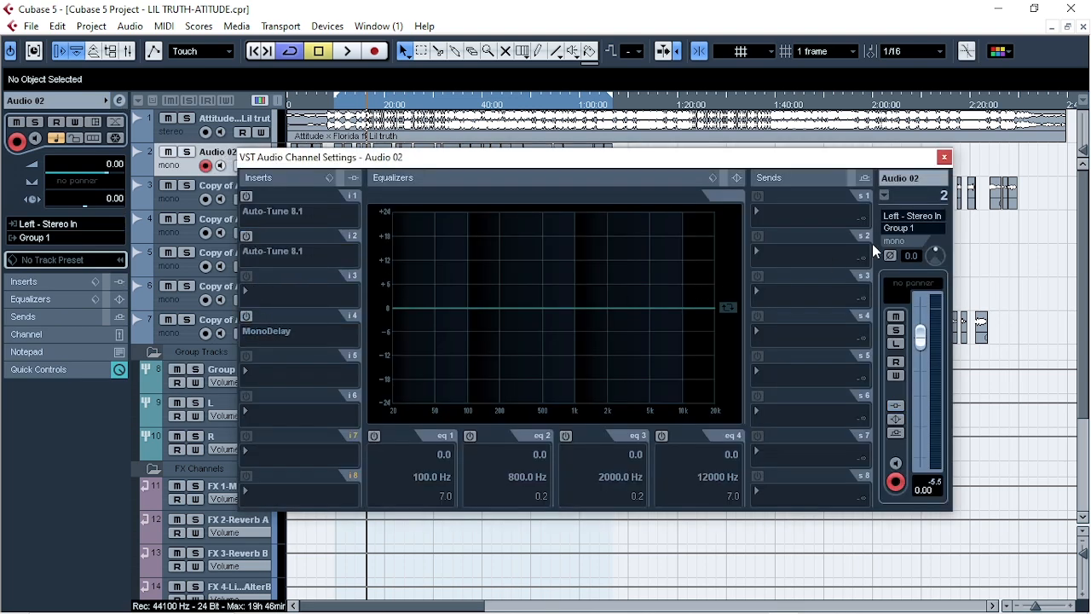
left_click(945, 159)
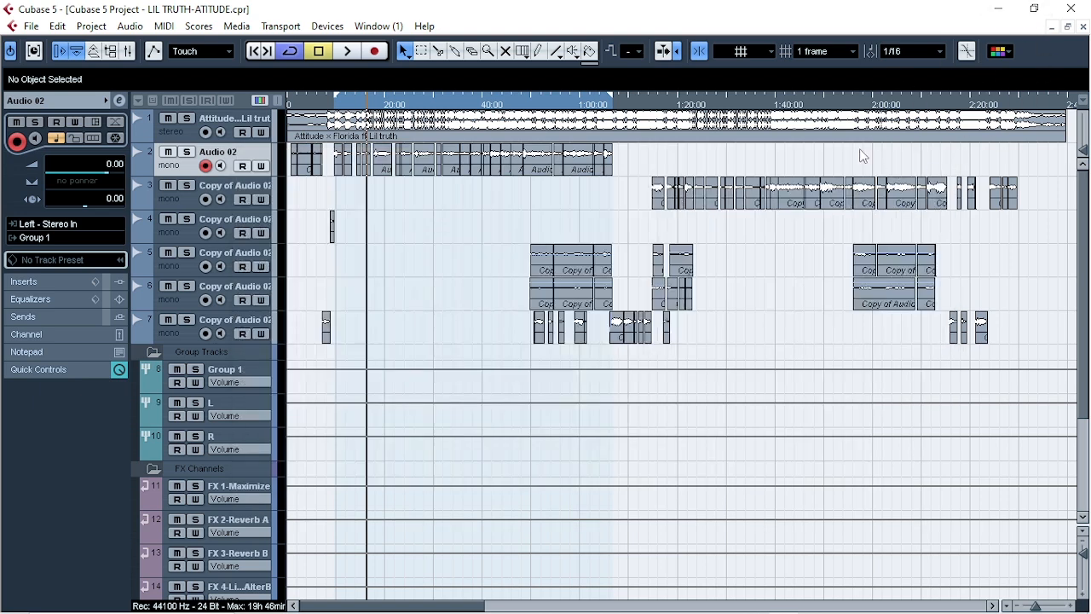
Play the unprocessed vocal from the loop start with the beat and with the beat muted, and return the cursor to the start
left_click(336, 109)
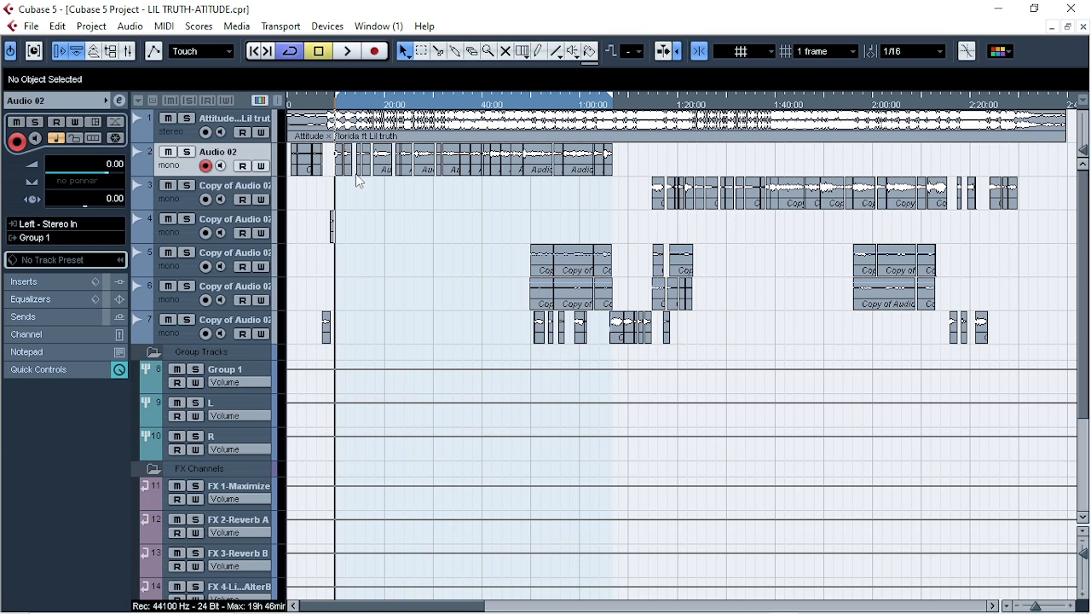
key("space")
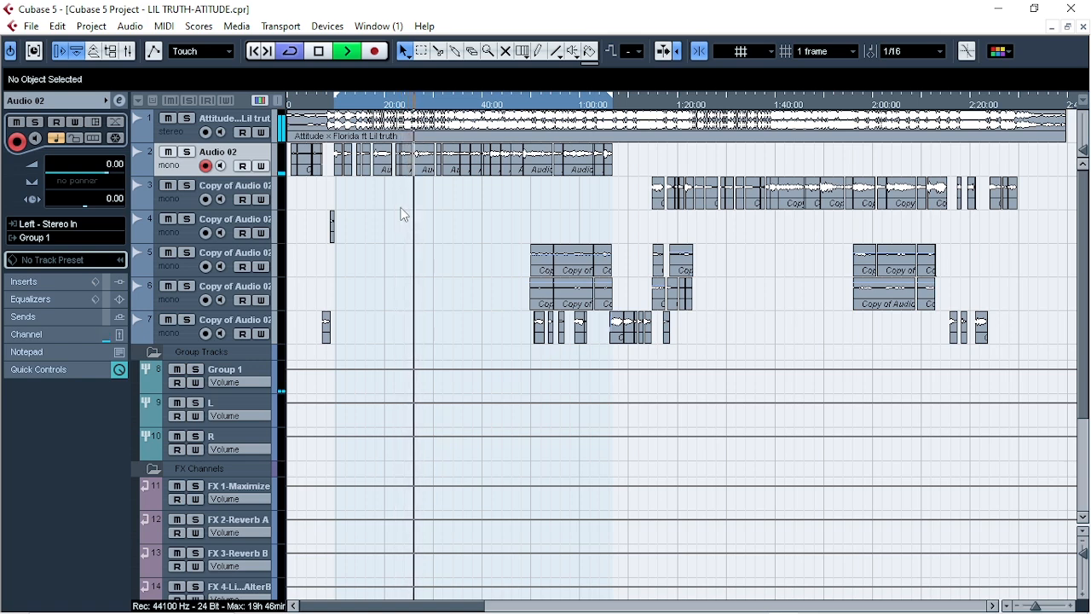
key("space")
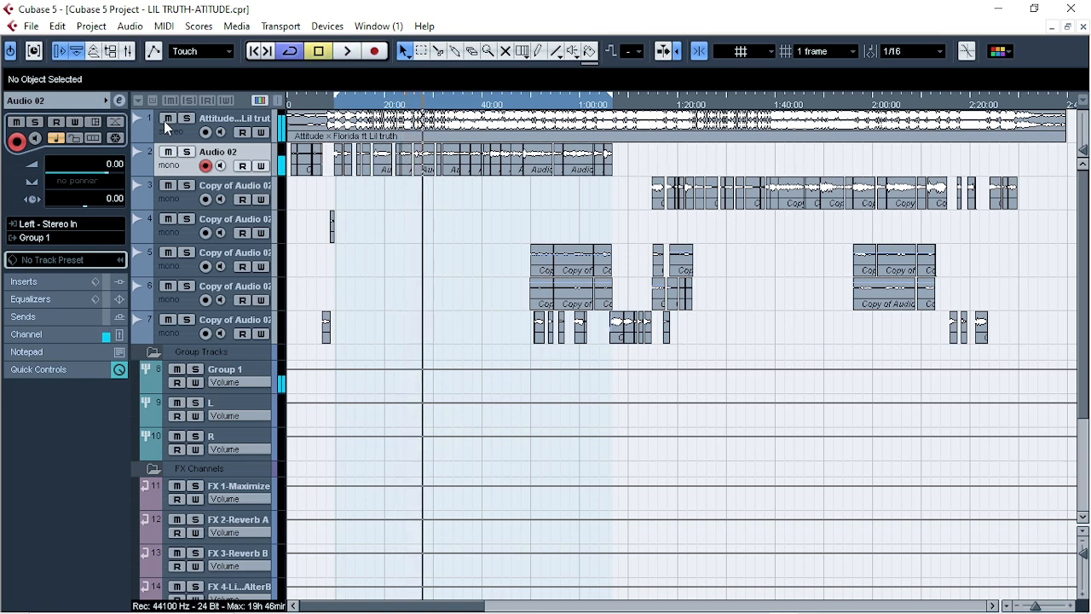
key("space")
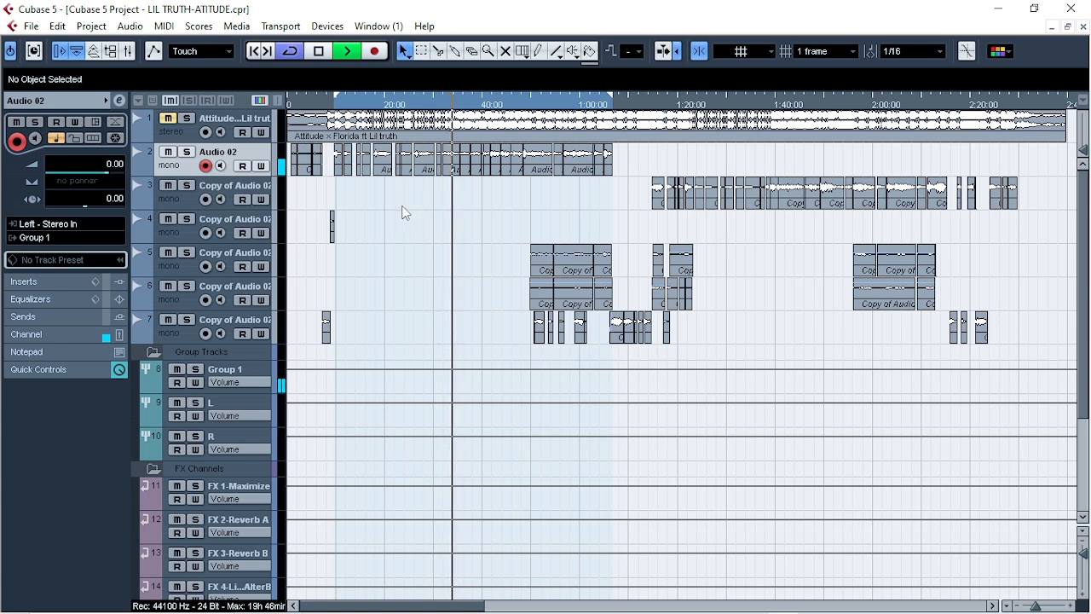
key("space")
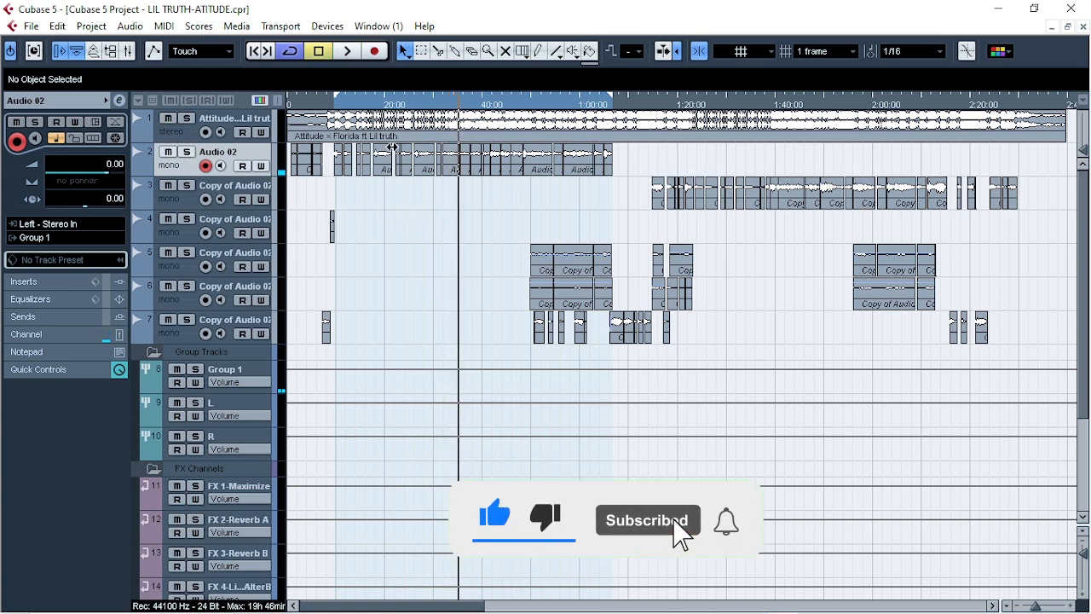
left_click(338, 109)
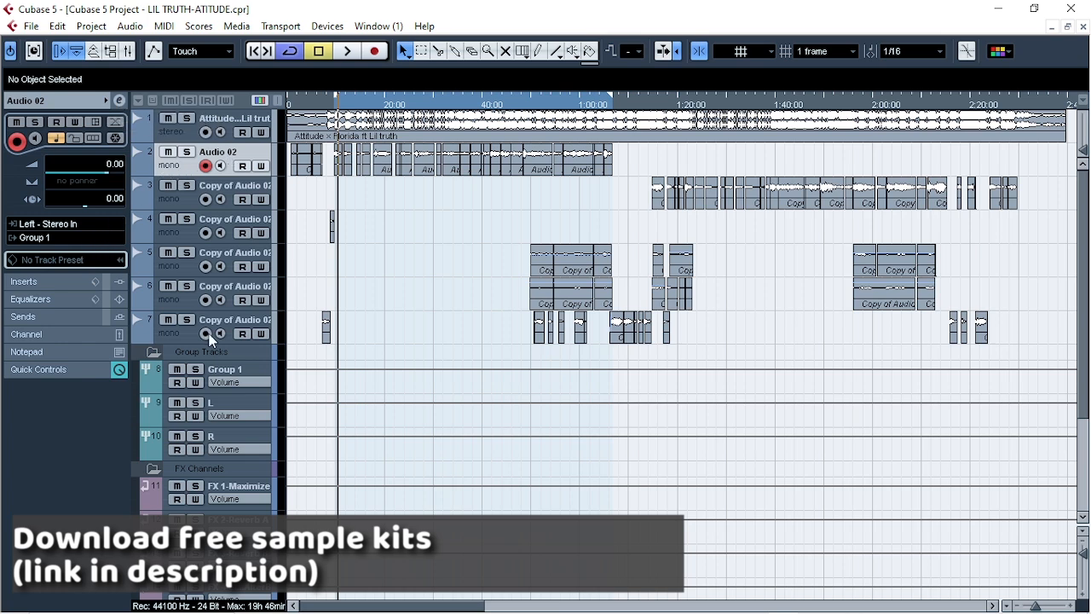
Turn on the first Compressor insert in Group 1's channel settings, keeping the Lead Vocals In Your Face preset
left_click(225, 379)
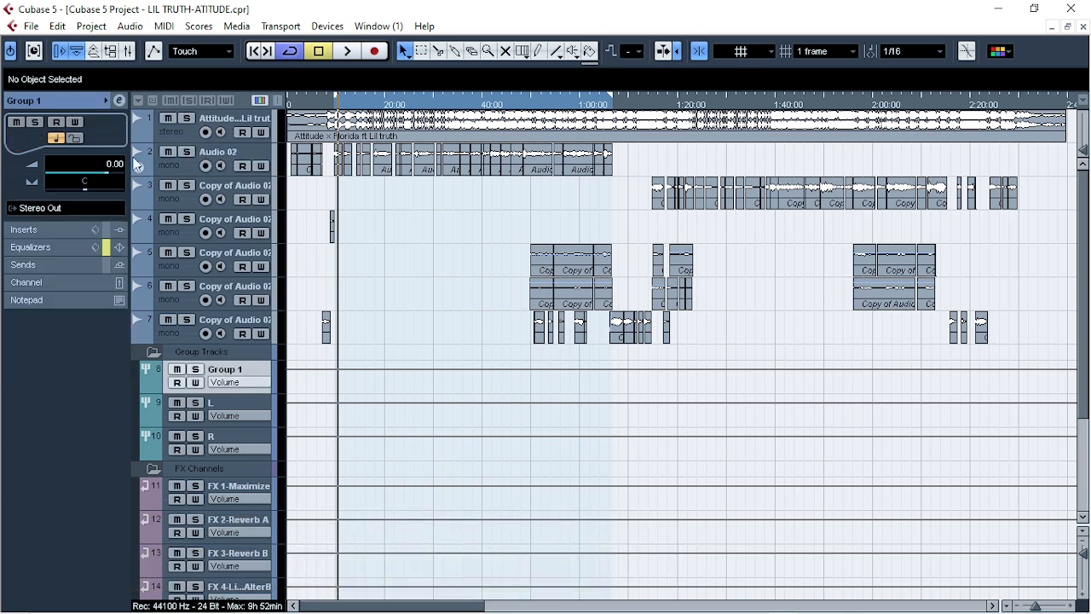
left_click(119, 101)
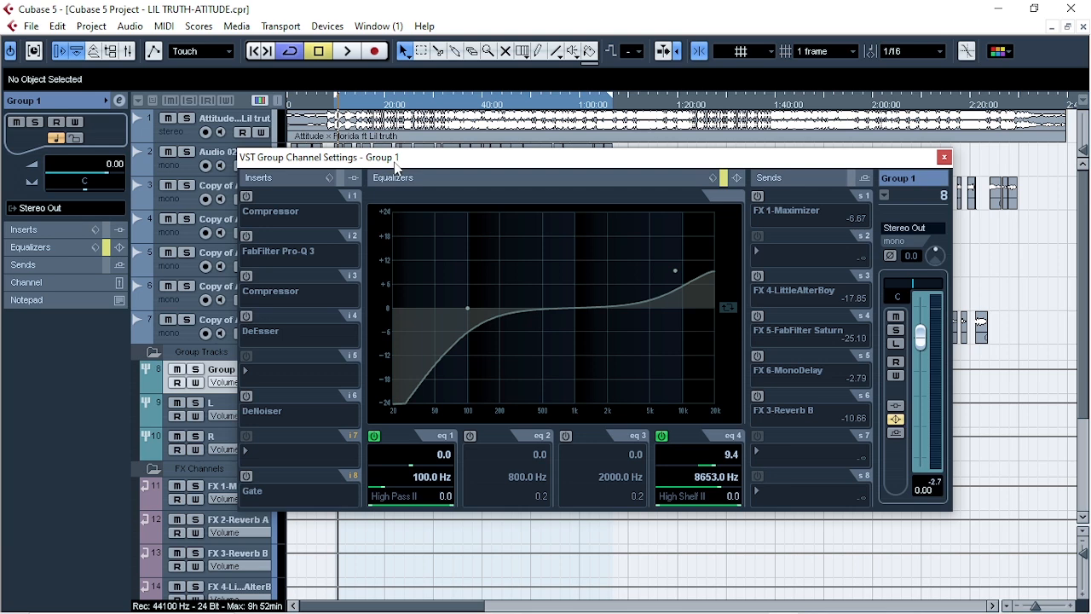
mouse_move(393, 159)
left_mouse_down()
mouse_move(412, 158)
mouse_move(396, 157)
left_mouse_up()
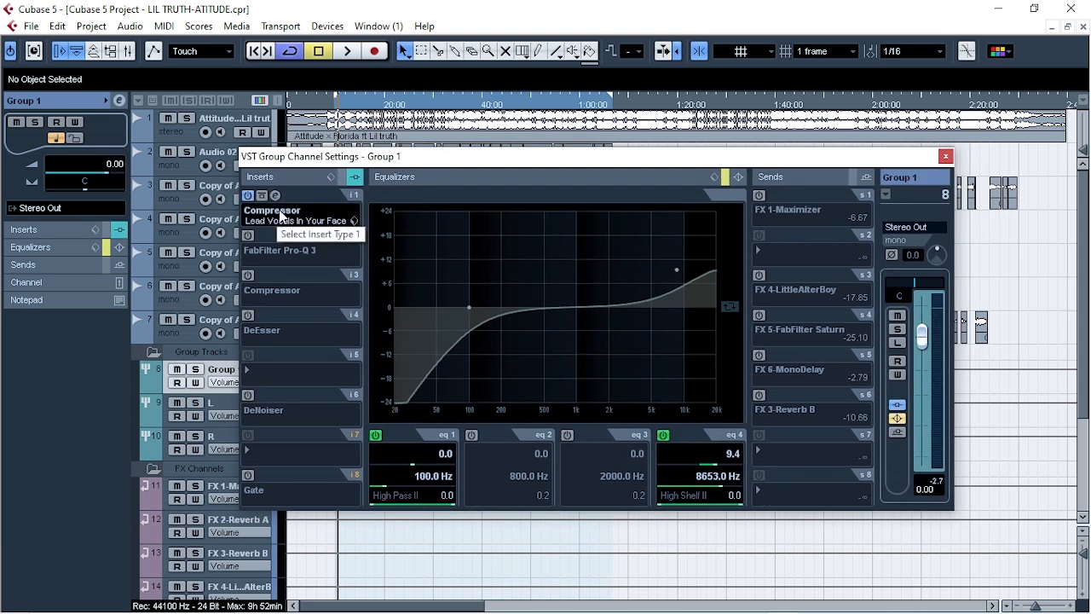
Examine the threshold, ratio, make-up, attack and release settings of Group 1's first Compressor, and close its editor
left_click(275, 196)
left_click_drag(575, 215, 528, 215)
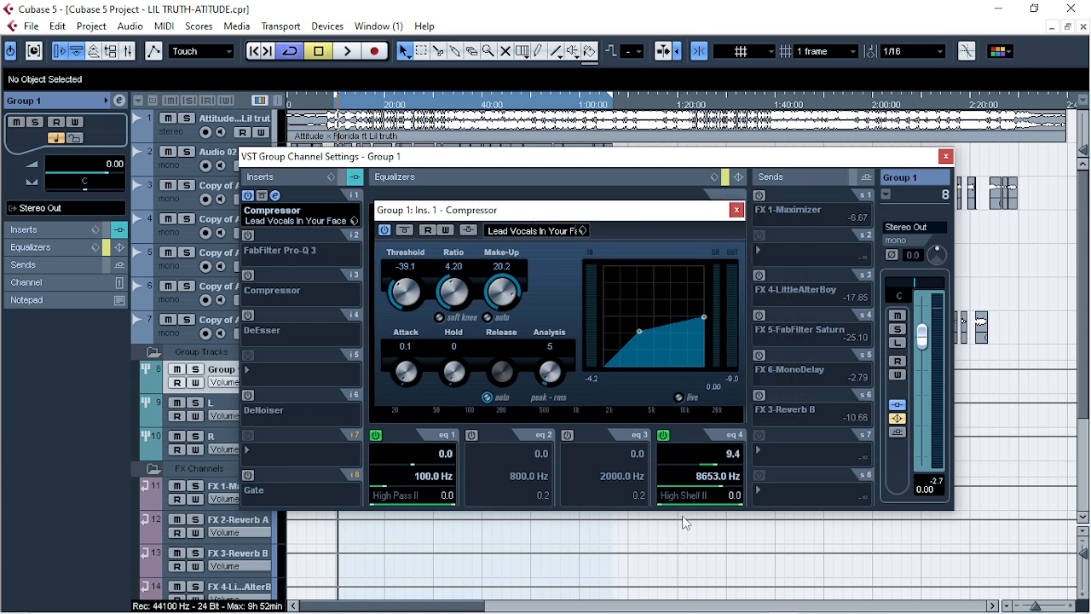
mouse_move(567, 216)
left_mouse_down()
mouse_move(571, 183)
mouse_move(560, 203)
left_mouse_up()
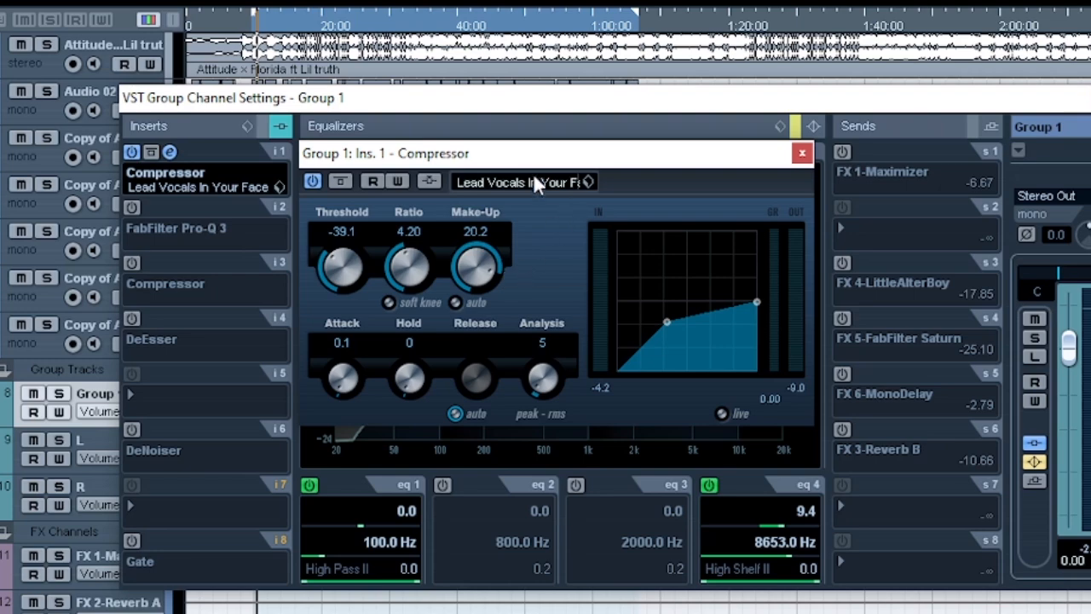
left_click_drag(530, 161, 509, 176)
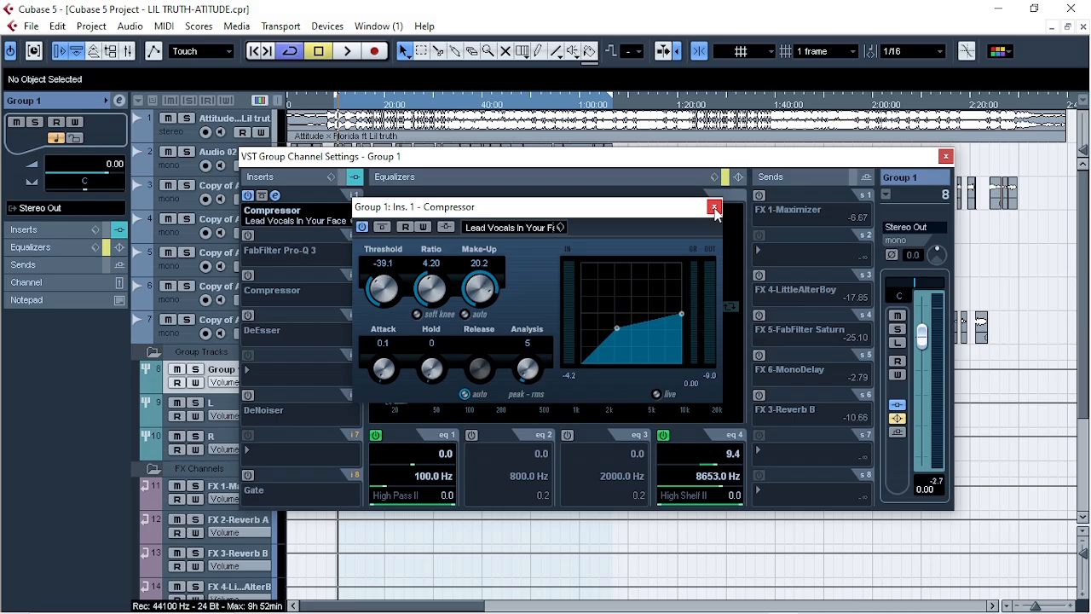
left_click(779, 171)
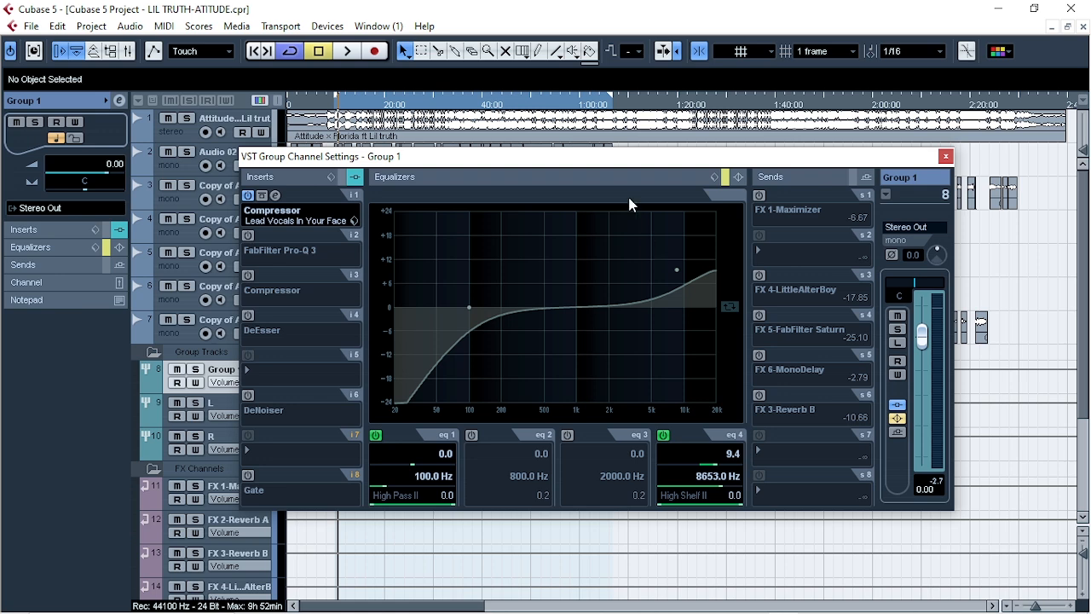
Play the vocal from the loop start and watch the first Compressor's gain reduction, then close its editor
left_click_drag(574, 161, 537, 166)
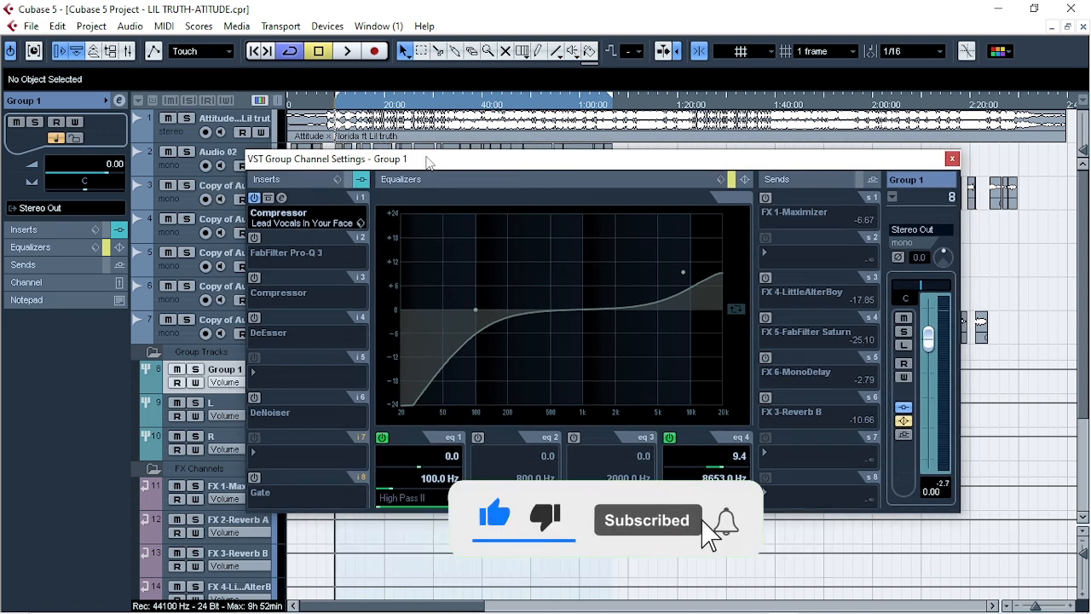
key("space")
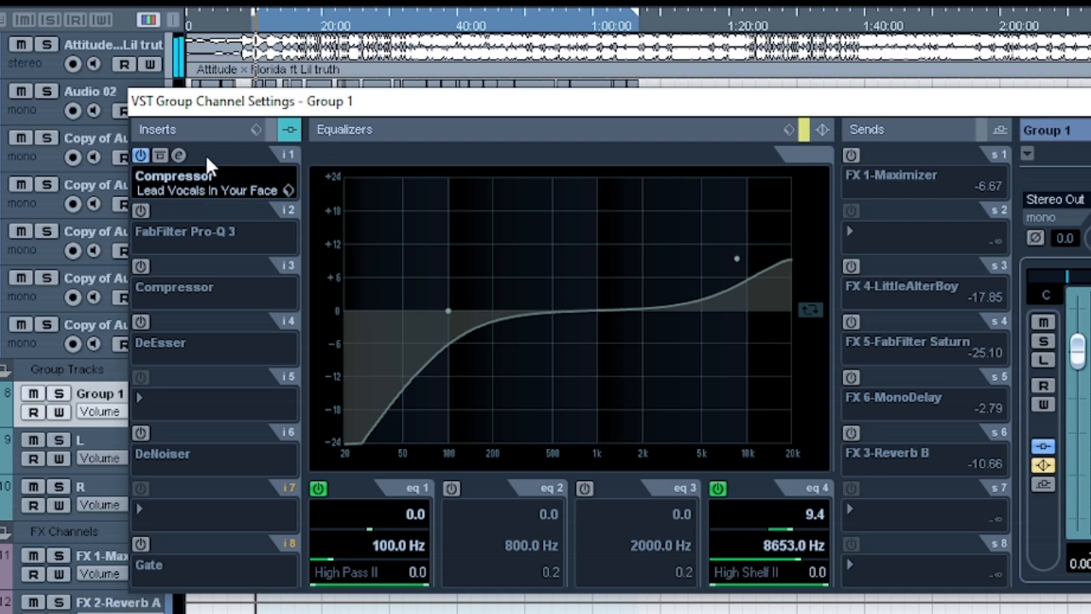
left_click(281, 198)
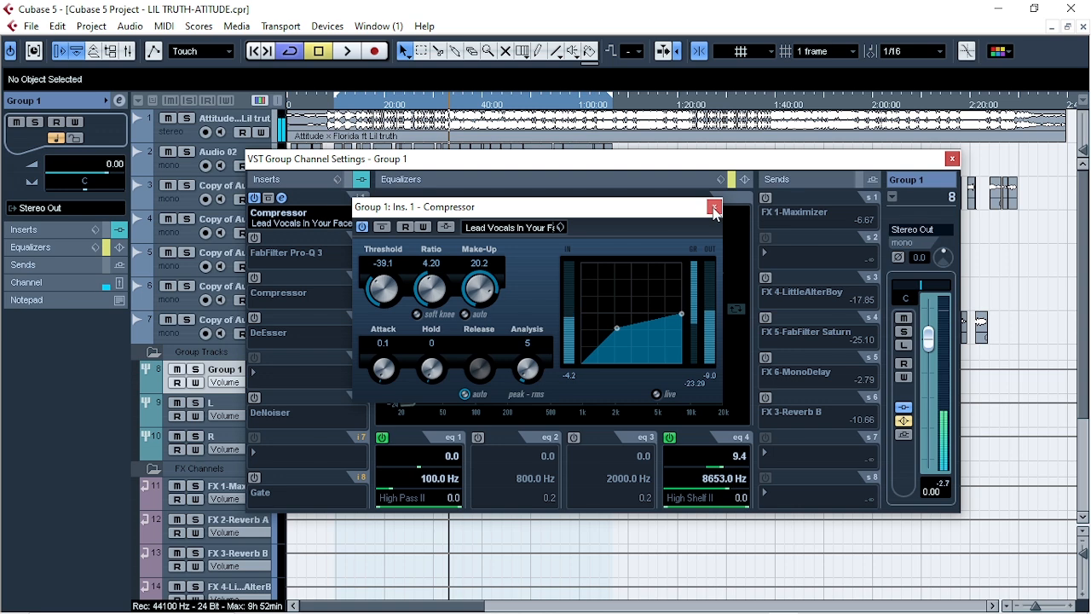
left_click(779, 167)
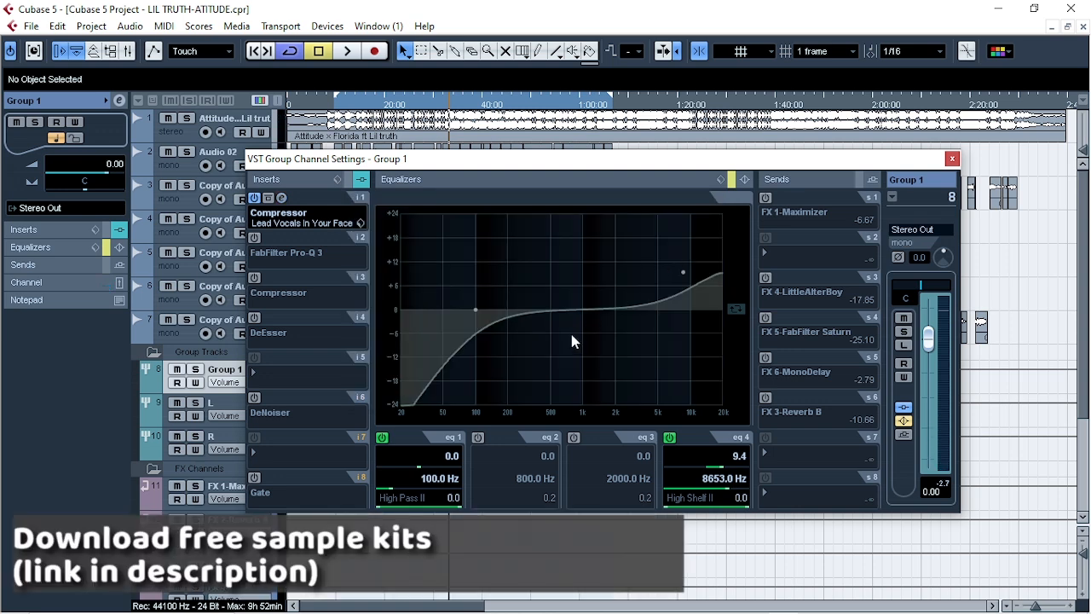
Examine the Maximizer's output and optimize settings on the FX 1-Maximizer channel, and close its editor and channel settings
left_click_drag(670, 162, 685, 133)
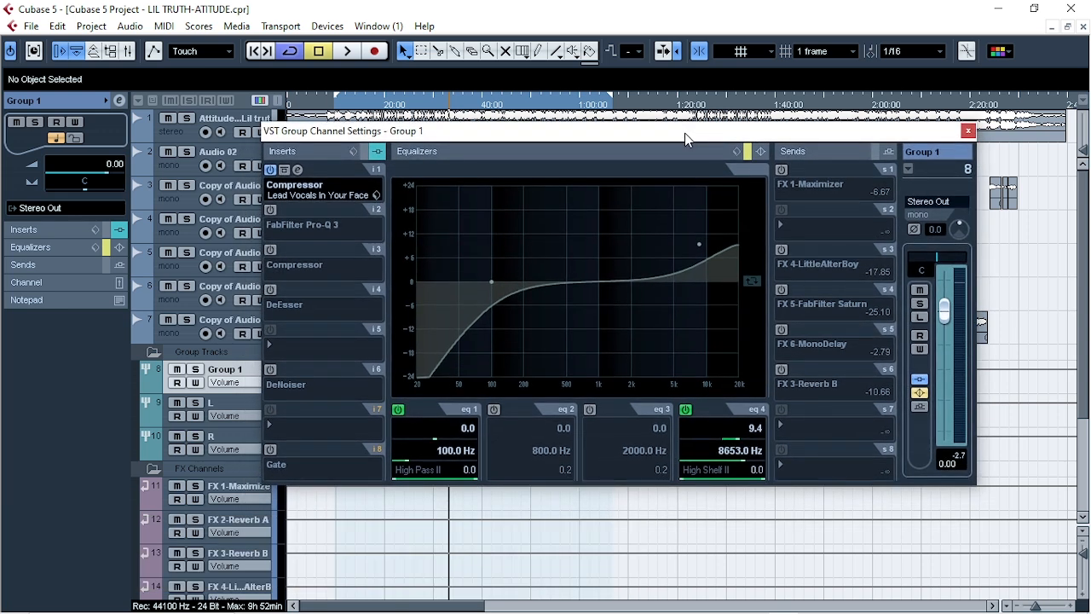
left_click_drag(644, 142, 635, 145)
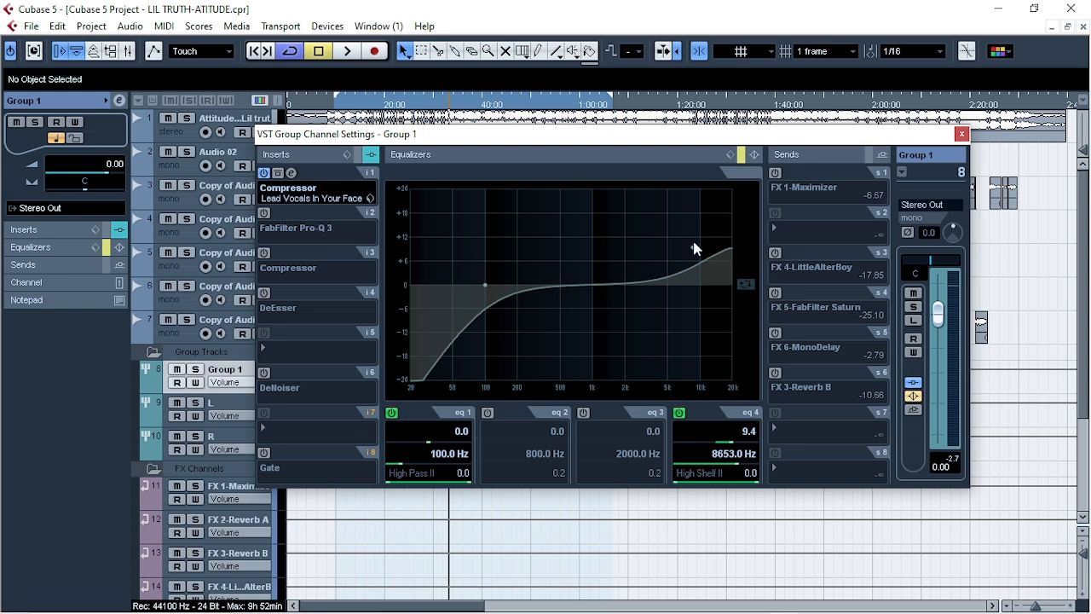
left_click(961, 134)
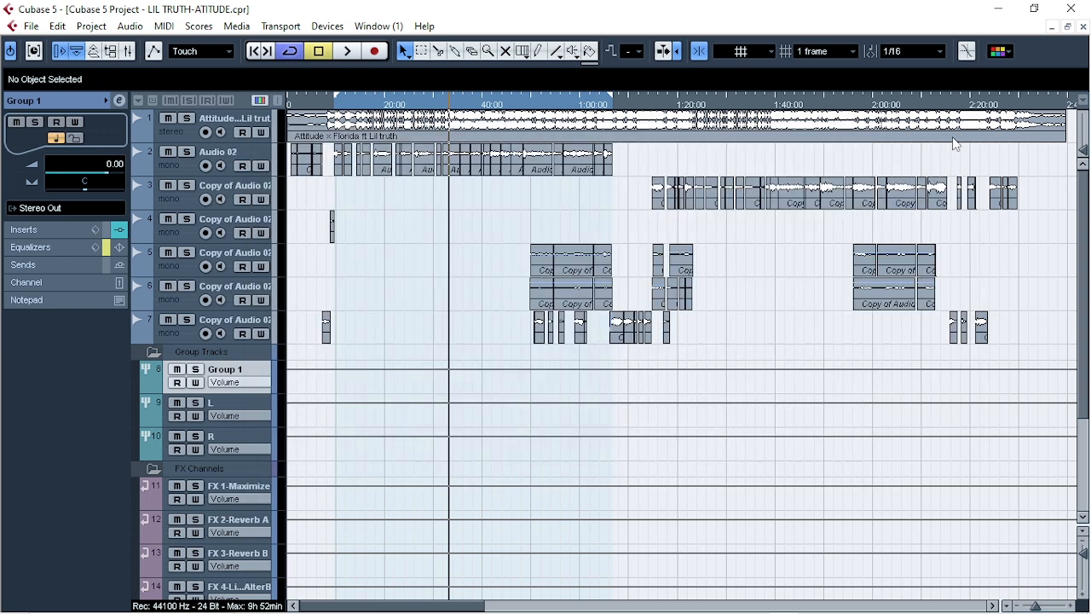
left_click(243, 493)
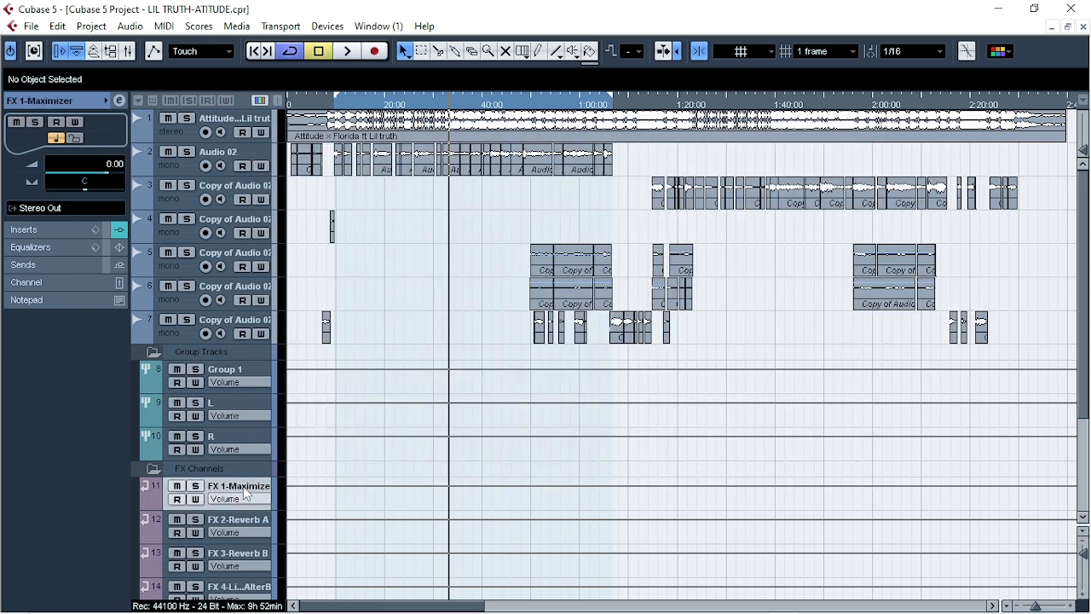
left_click(120, 102)
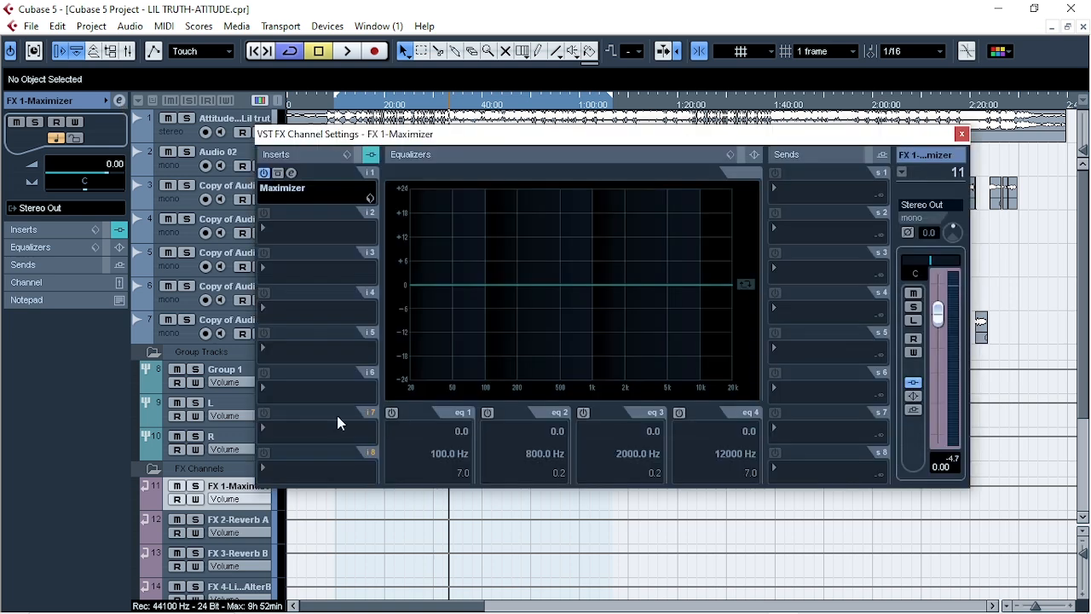
left_click(292, 173)
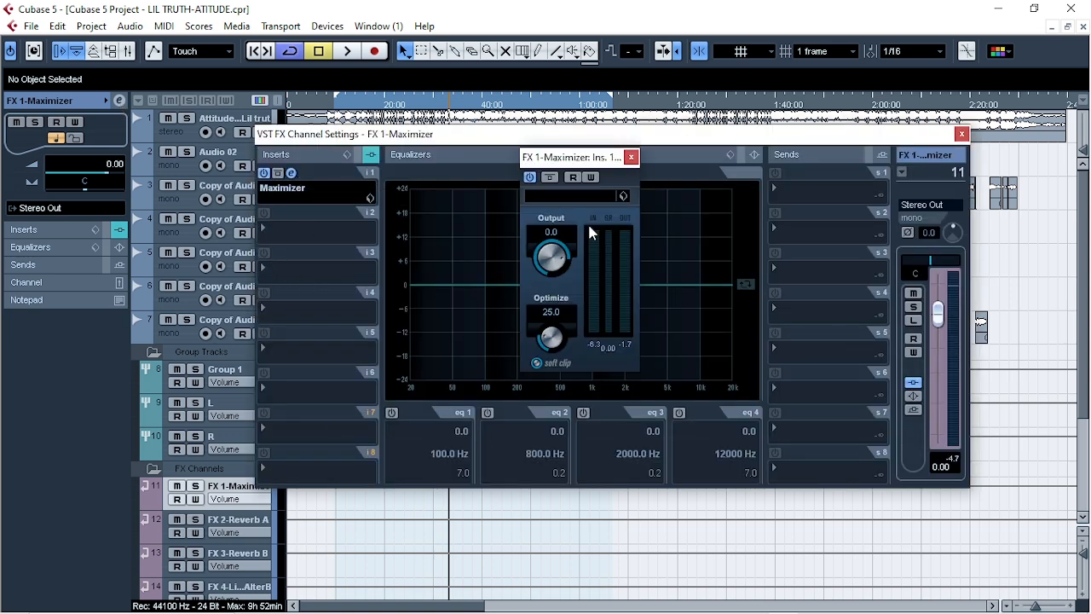
left_click(630, 159)
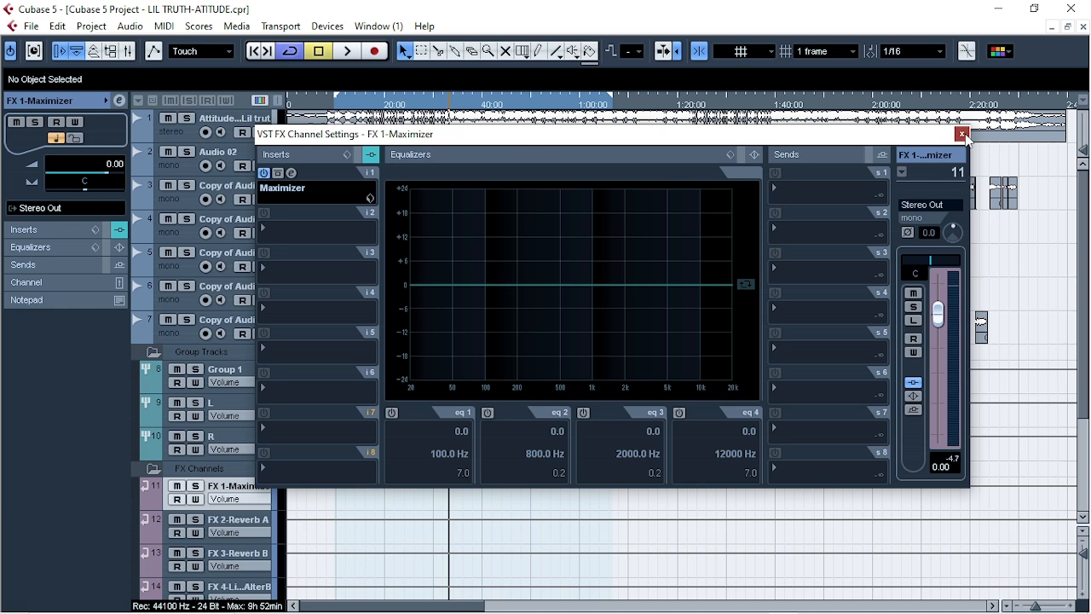
left_click(961, 135)
Turn on the FX 1-Maximizer send in Group 1's channel settings
left_click(239, 362)
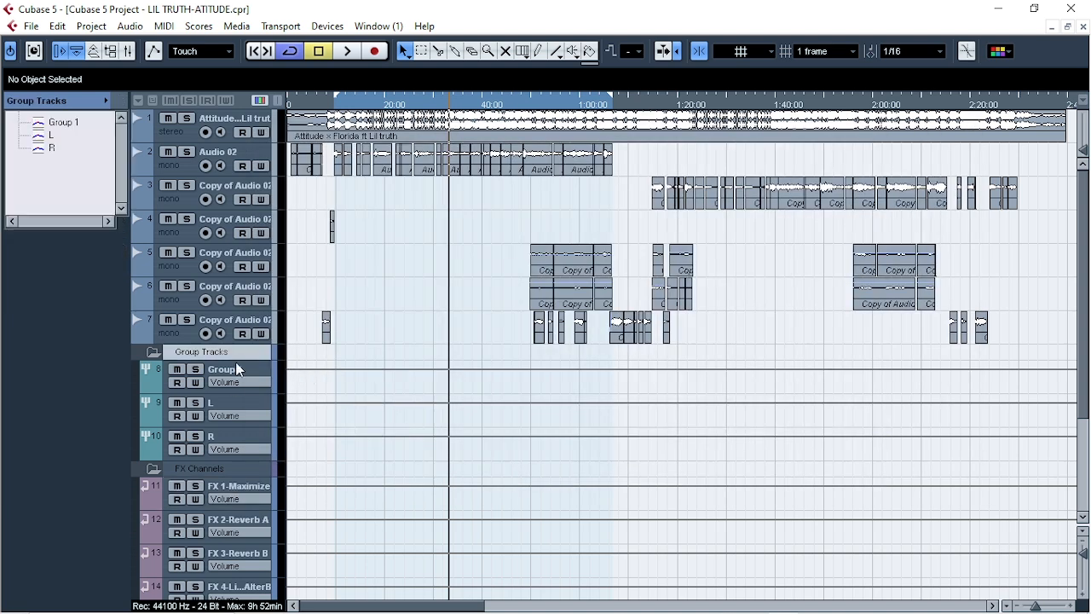
left_click(239, 369)
left_click(119, 101)
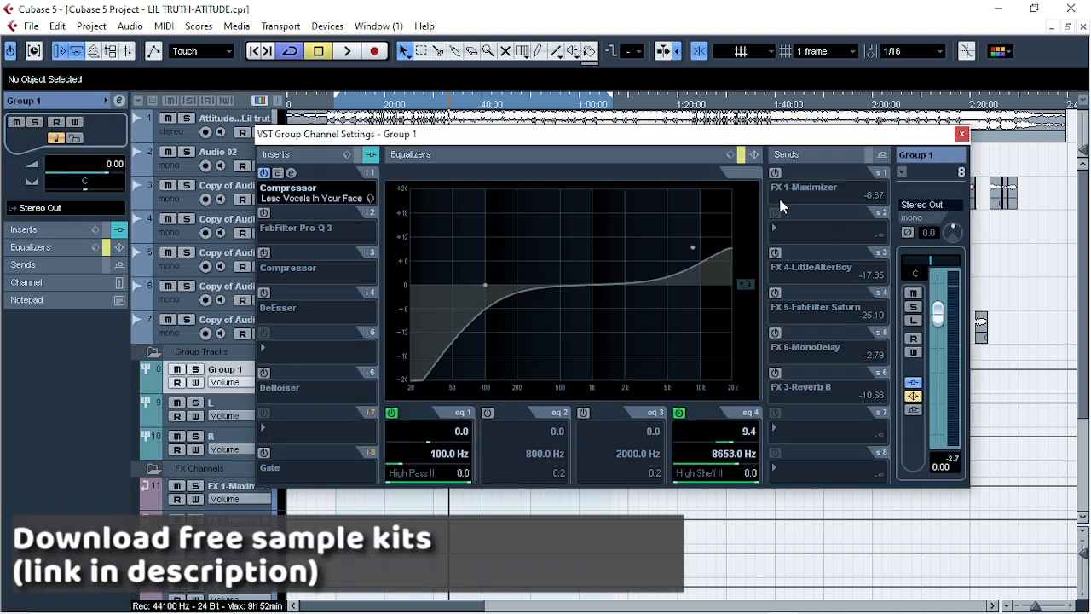
left_click(775, 174)
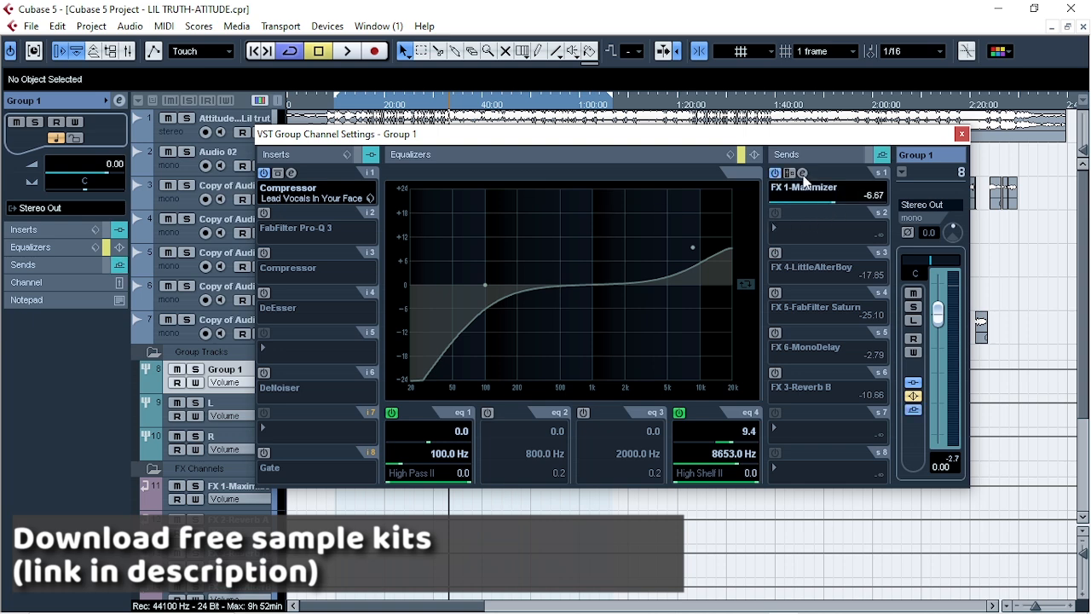
Play the vocal with the FX 1-Maximizer editor open to watch its level meters, stop playback and close the editor
left_click(802, 174)
left_click_drag(591, 164, 553, 192)
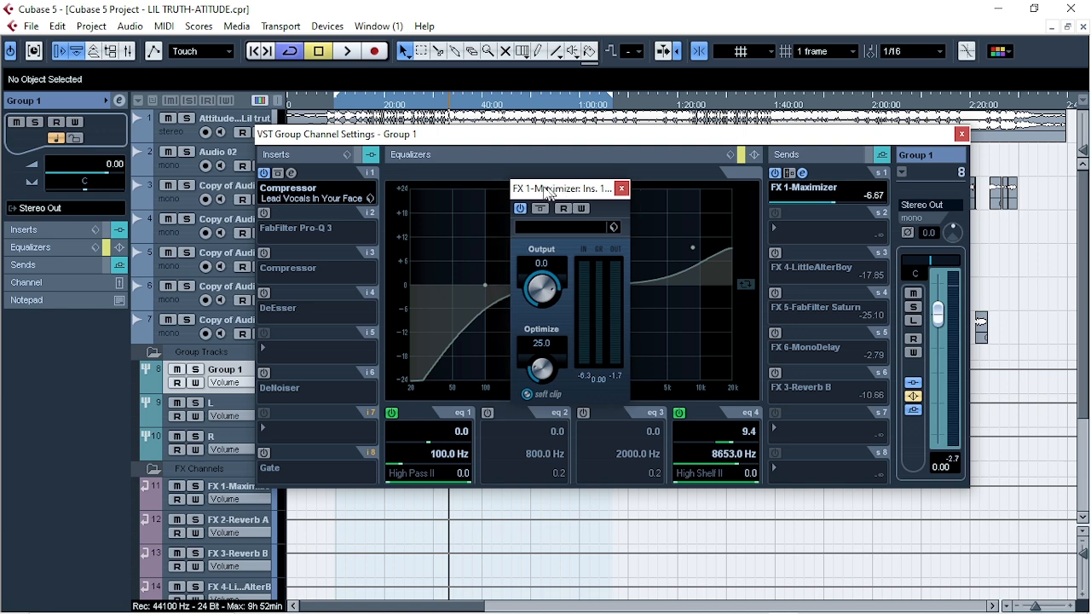
key("space")
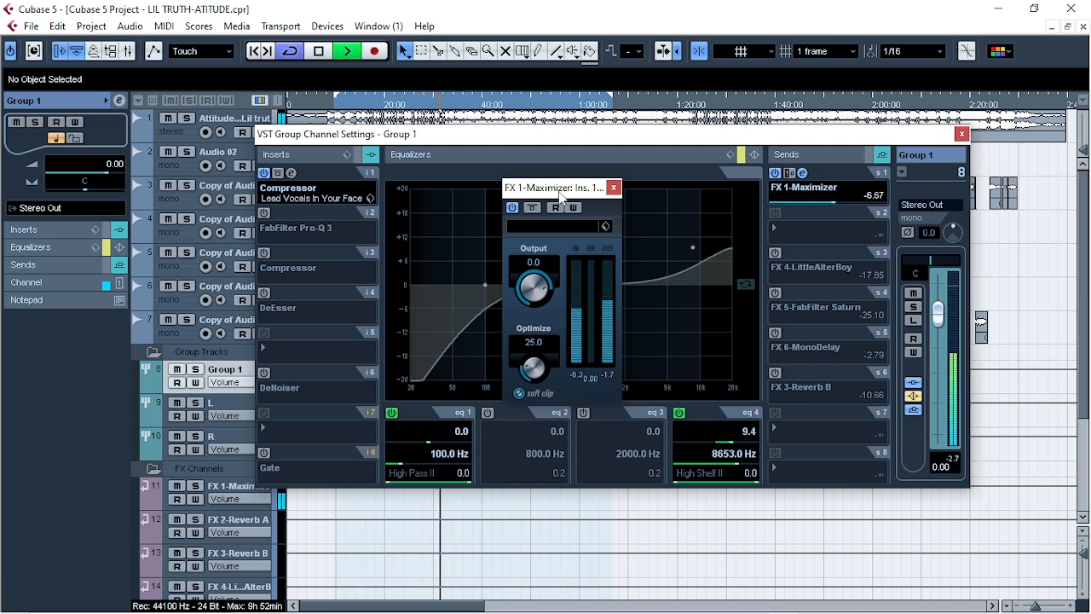
key("space")
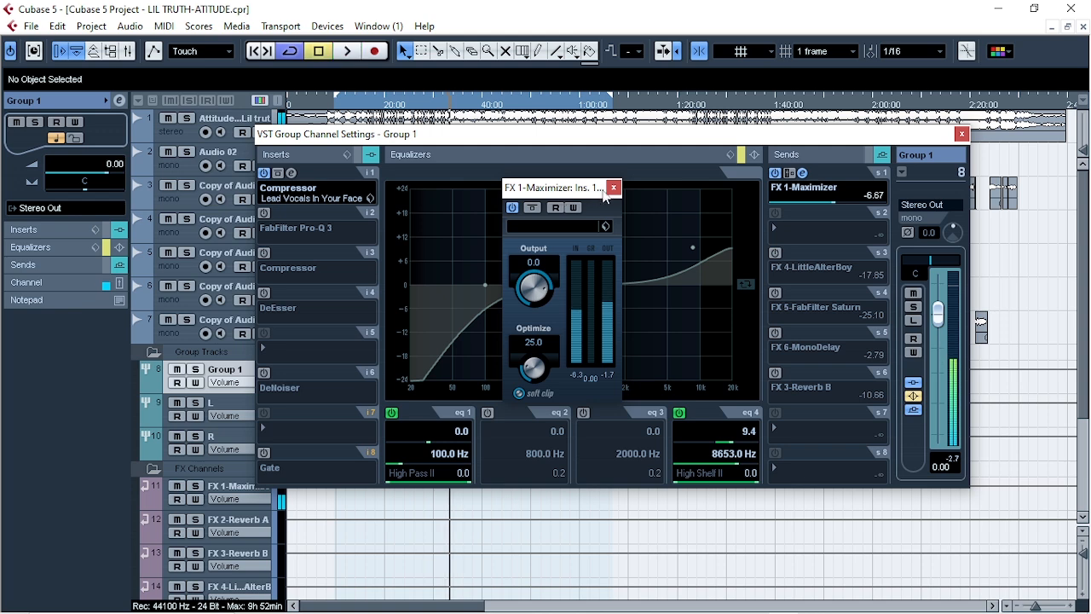
left_click(613, 188)
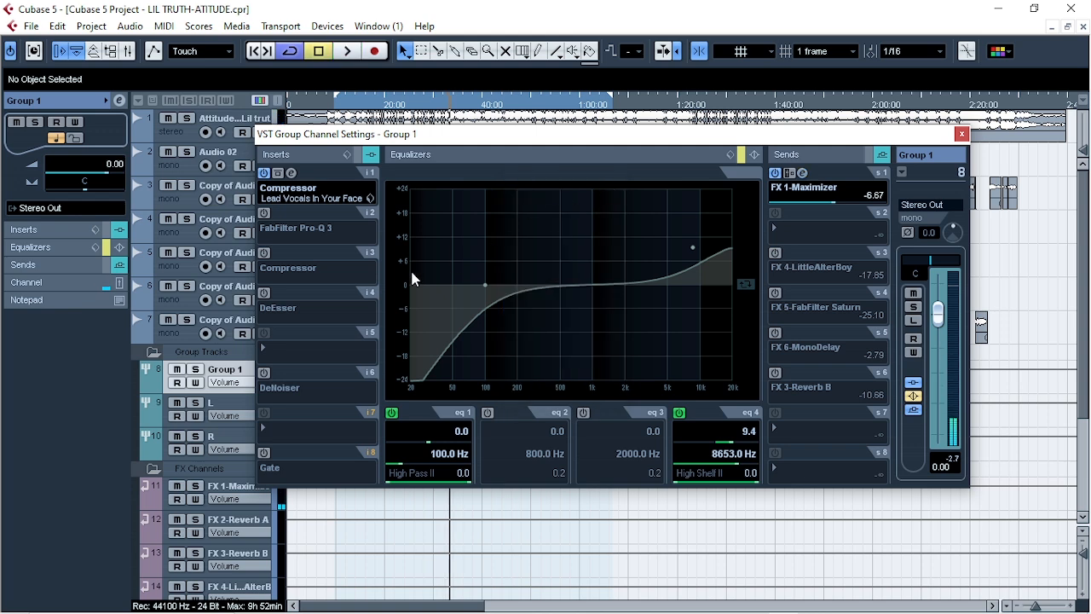
Turn on Group 1's FabFilter Pro-Q 3 insert, play the vocal with its EQ curve open, and close the editor
left_click(264, 213)
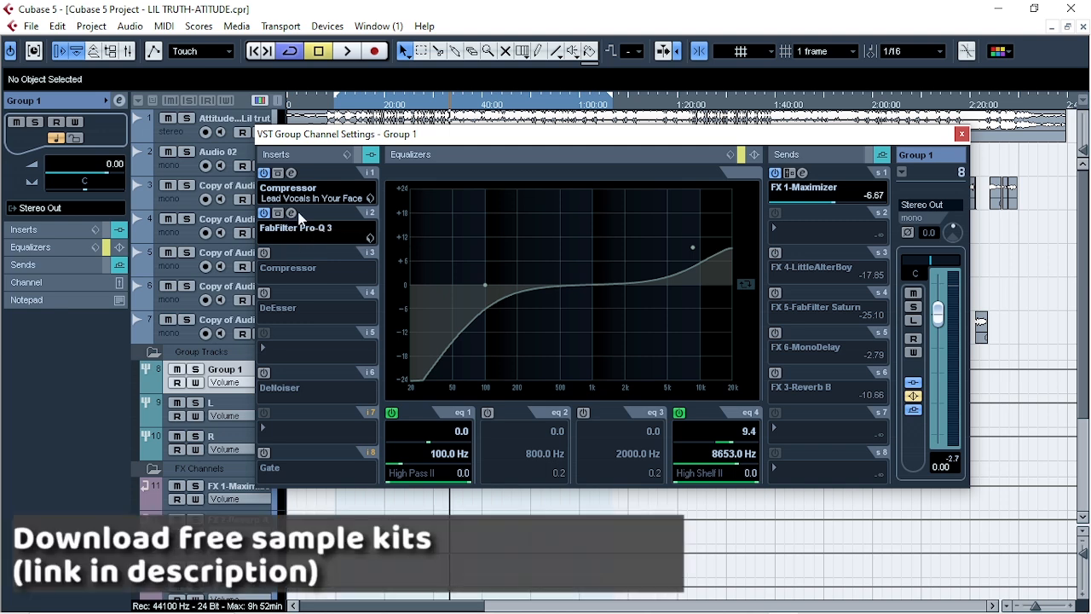
left_click(292, 213)
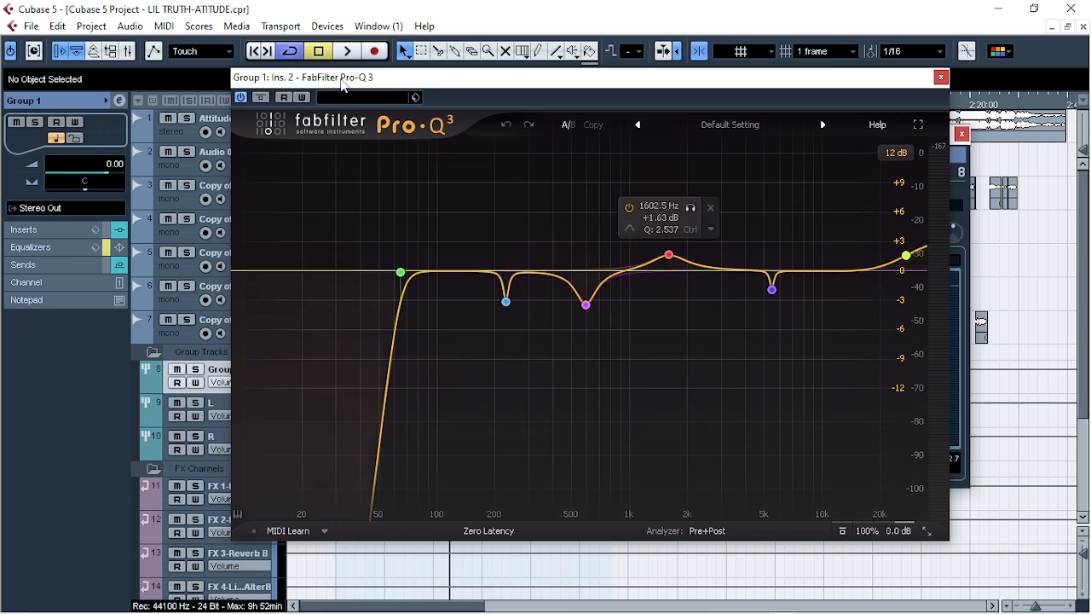
left_click_drag(345, 78, 423, 118)
left_click_drag(1000, 123, 1038, 88)
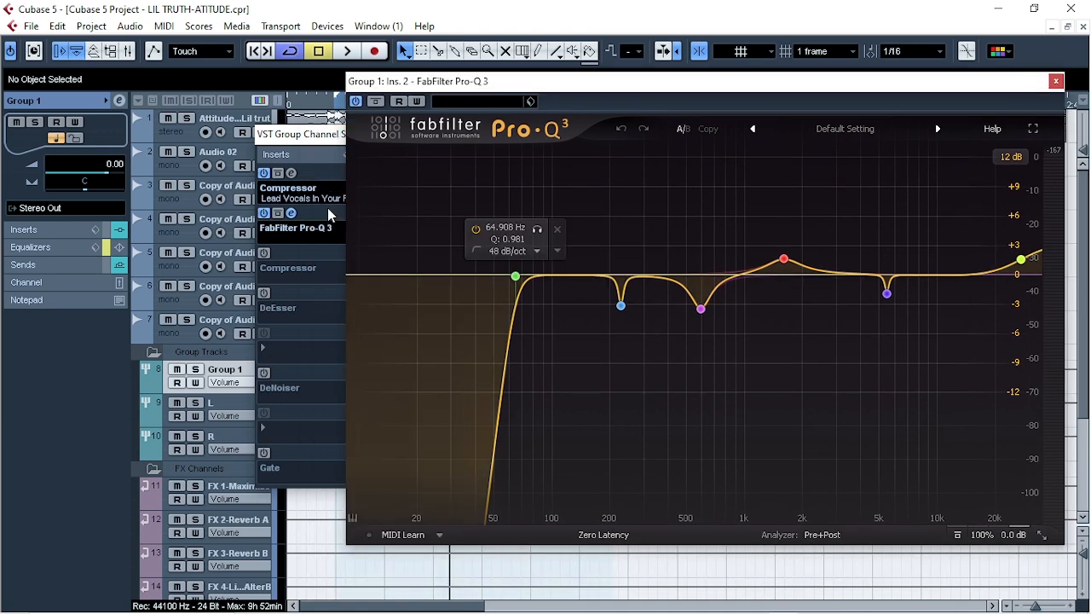
left_click_drag(613, 88, 552, 102)
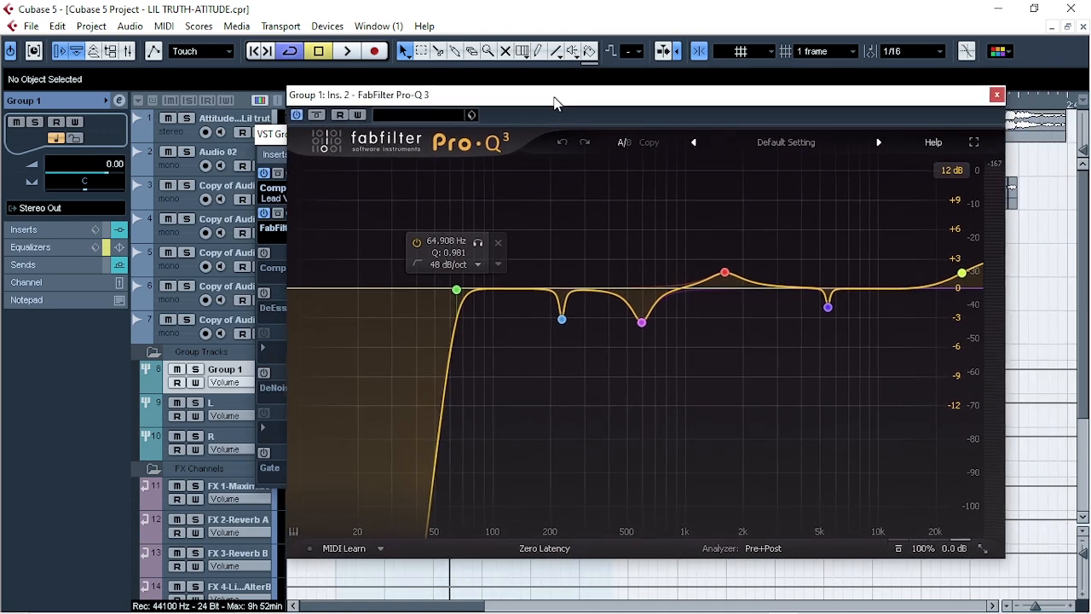
key("space")
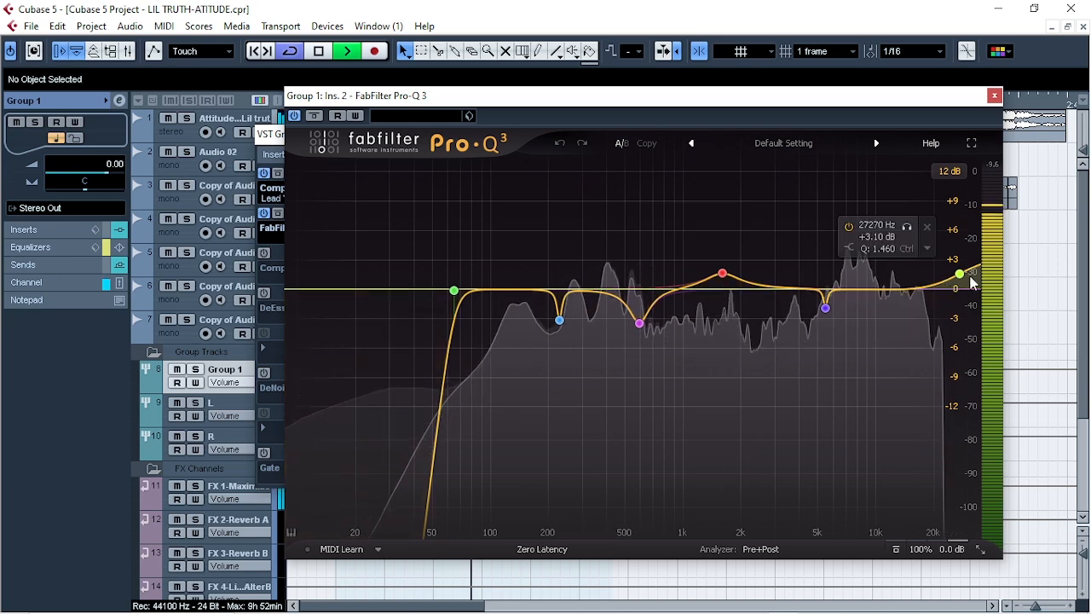
left_click(993, 95)
Set Group 1's FX 1-Maximizer send level to -9.58 during playback, and review the Pro-Q 3 curve before stopping
left_click_drag(826, 202, 822, 202)
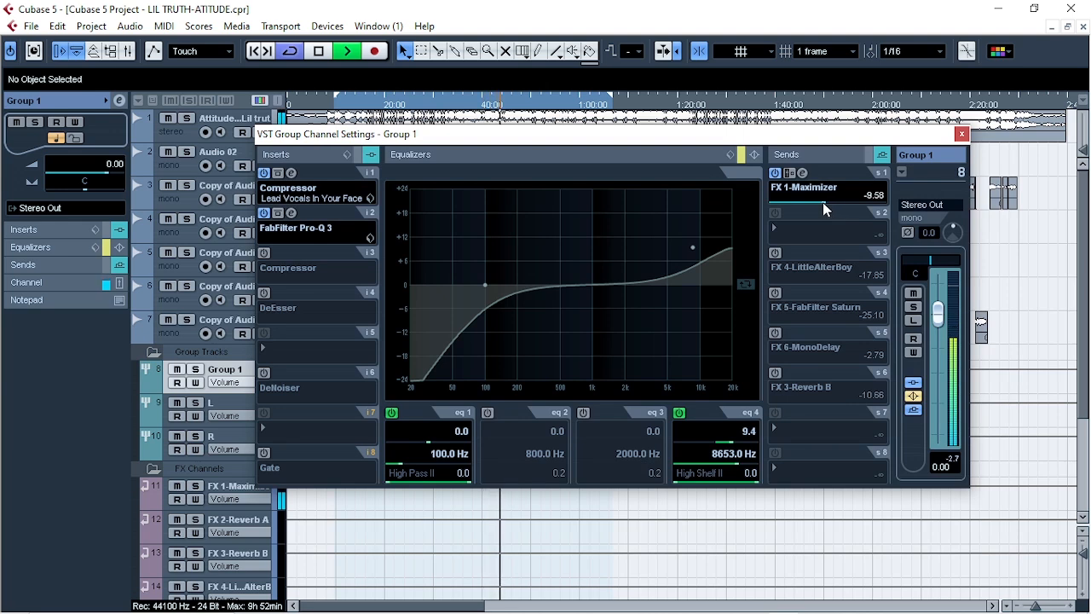
left_click(291, 214)
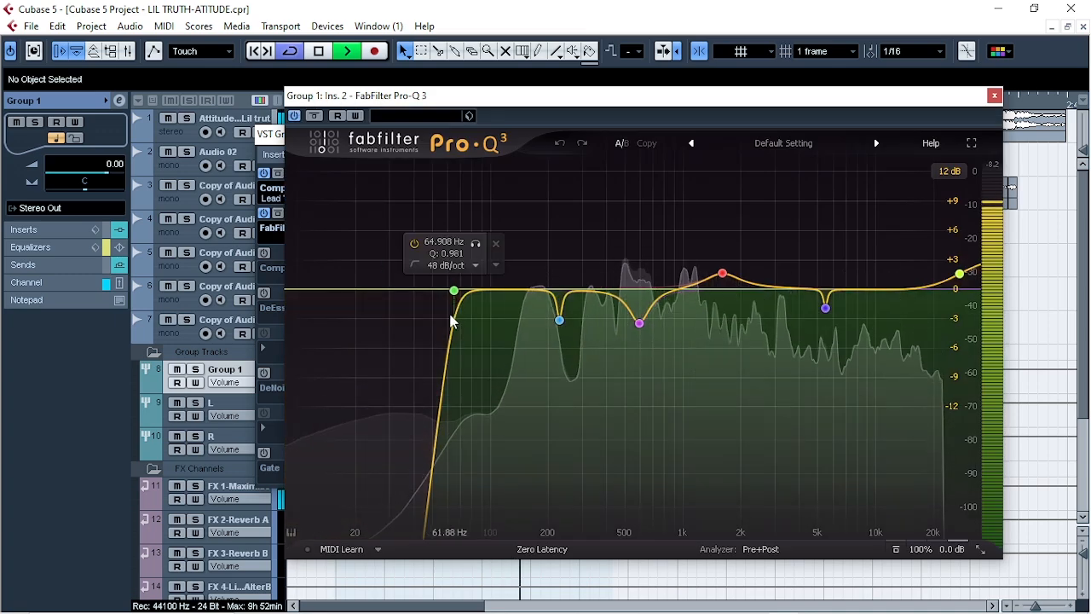
key("space")
left_click(994, 95)
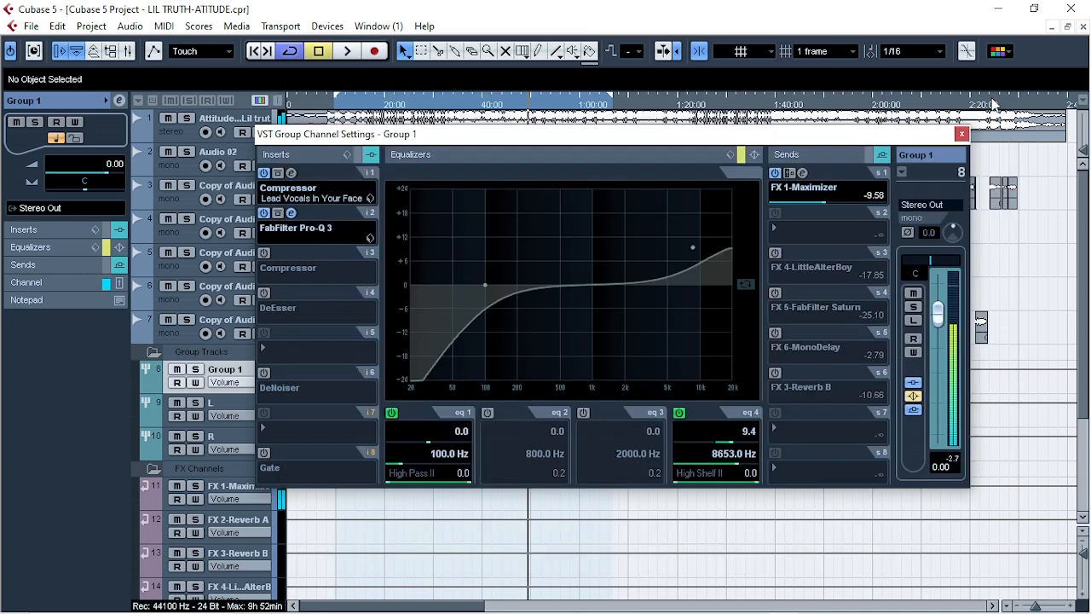
Turn on the Compressor in Group 1's third insert slot, and play the vocal briefly with its editor open
left_click(265, 254)
left_click(291, 254)
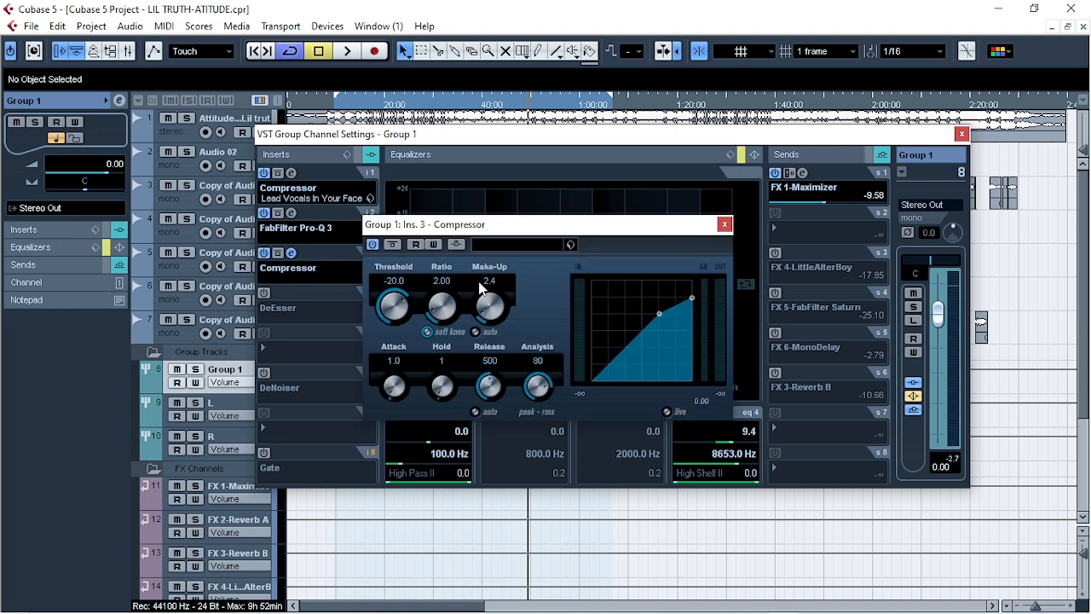
key("space")
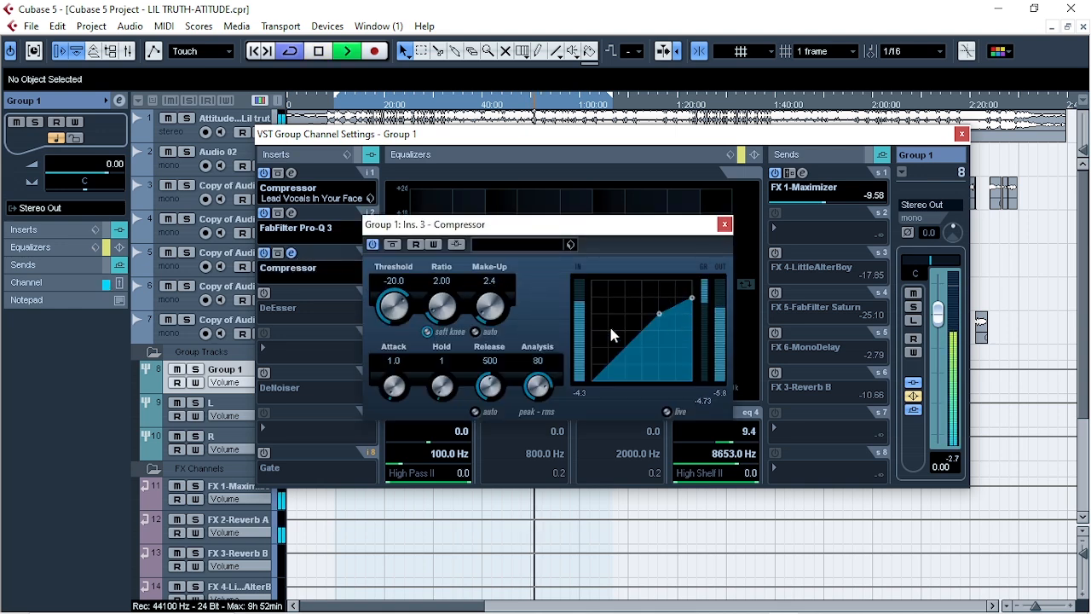
key("space")
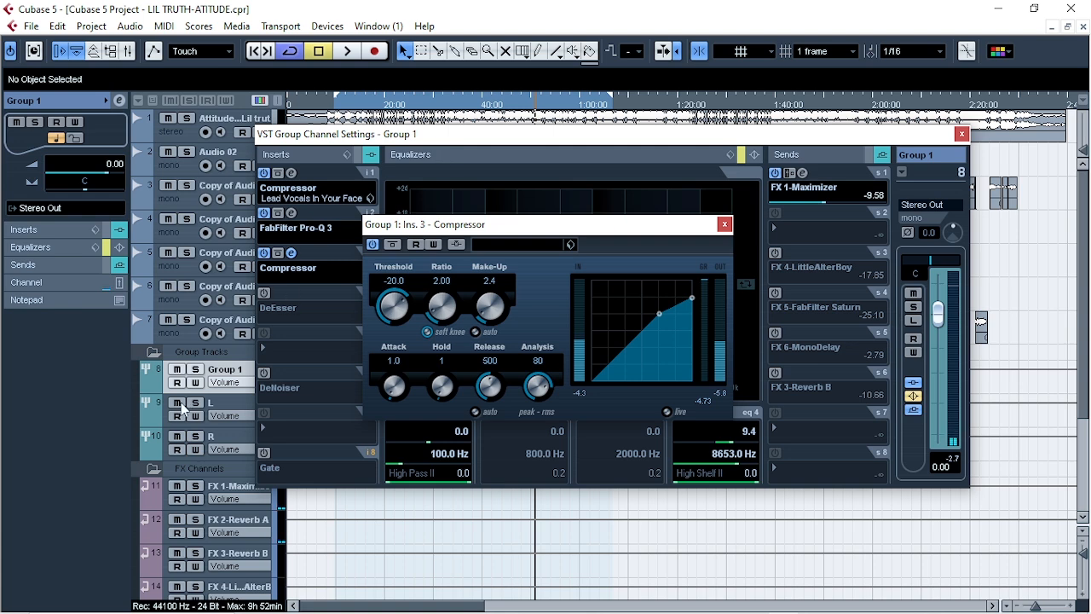
Mute the L and R group tracks, and play the vocal through the second Compressor, finishing from the loop start
left_click(178, 404)
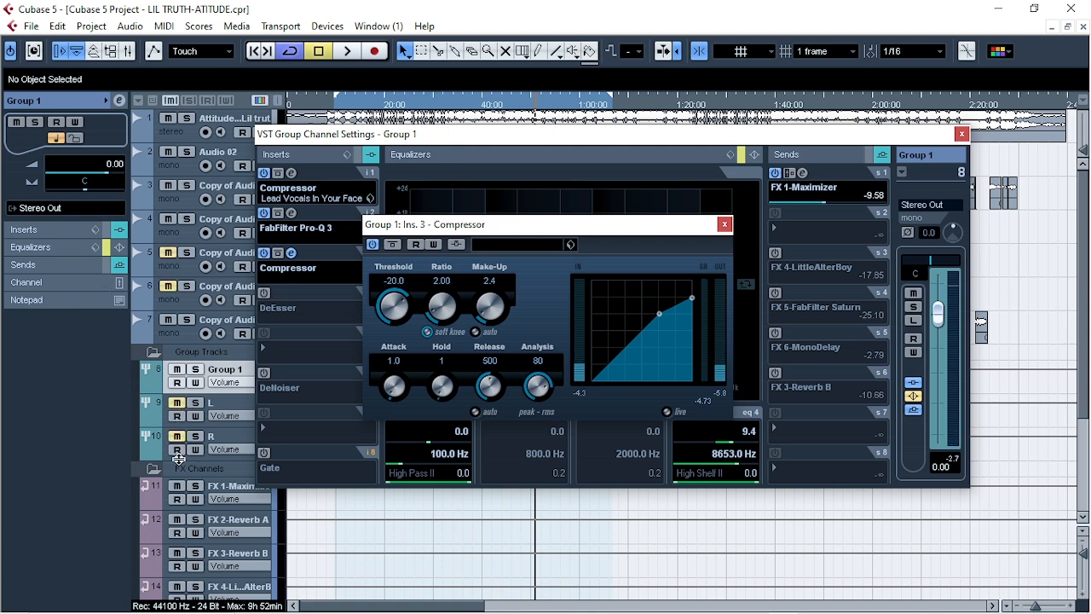
key("space")
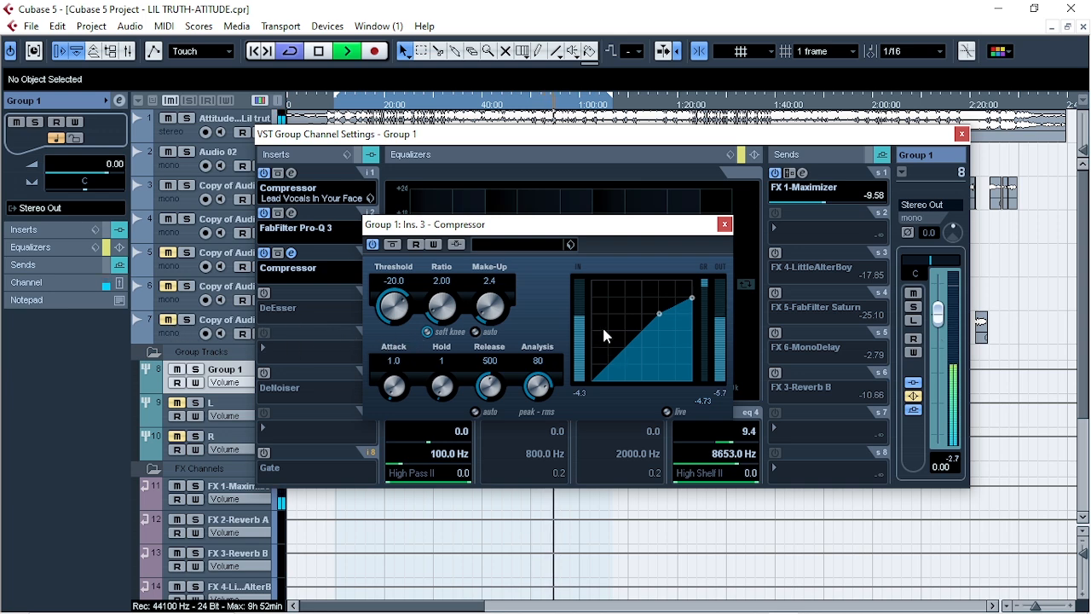
left_click(724, 225)
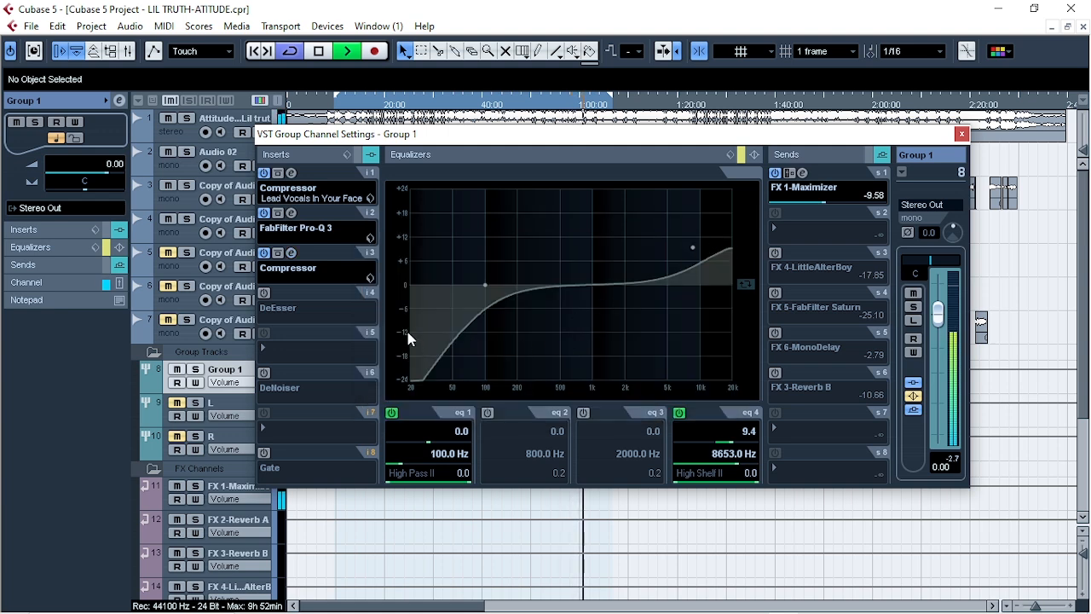
left_click(336, 105)
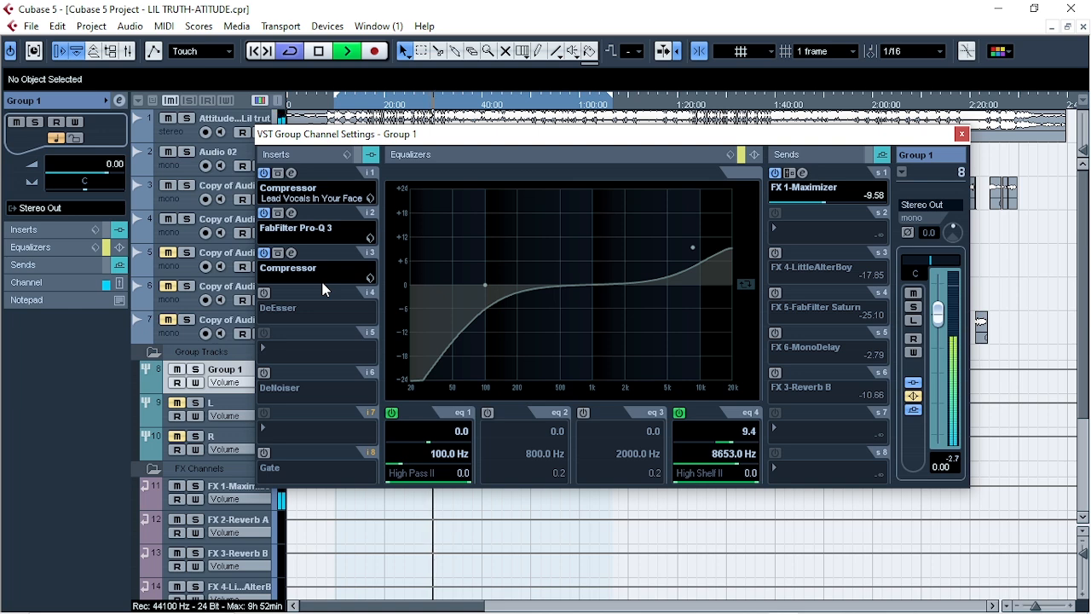
key("space")
Turn on Group 1's DeEsser insert, keeping the Male Heavy preset, and play the vocal from the loop start
left_click(264, 293)
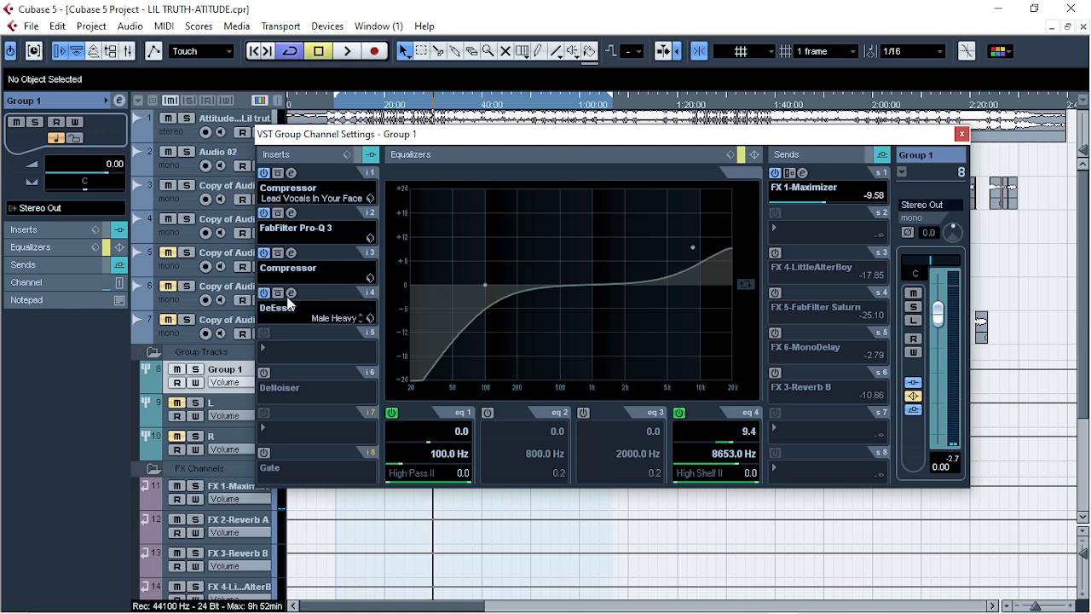
left_click(291, 293)
left_click_drag(559, 264, 537, 240)
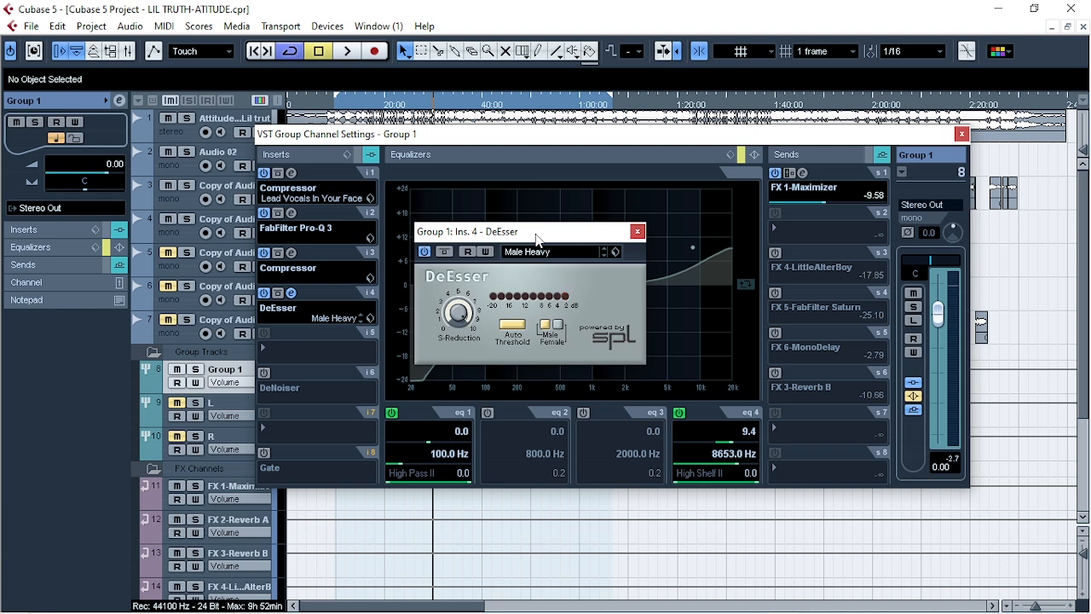
left_click_drag(537, 241, 529, 238)
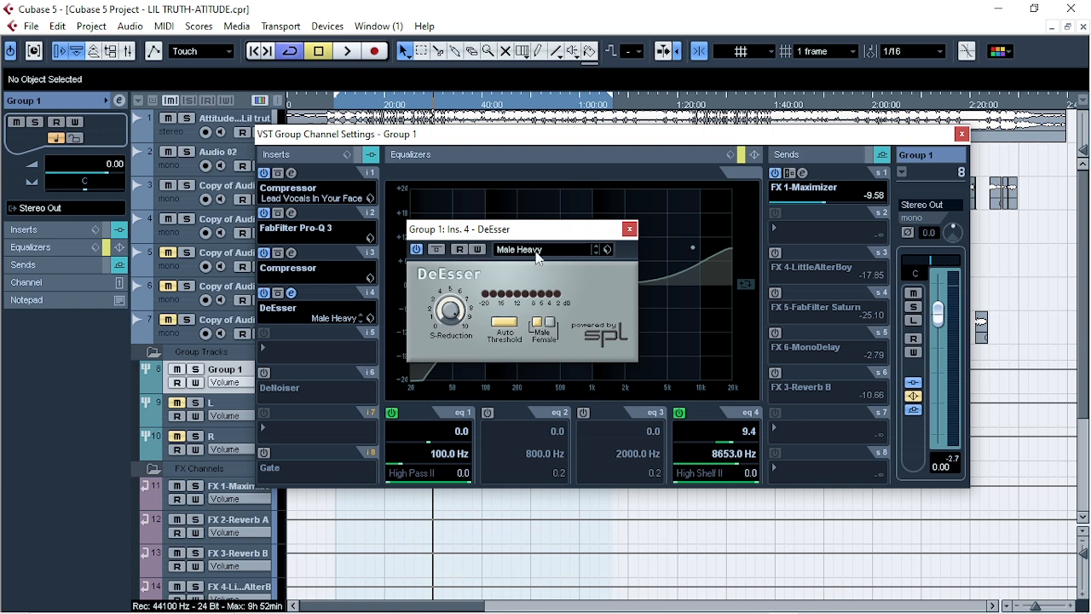
left_click(536, 259)
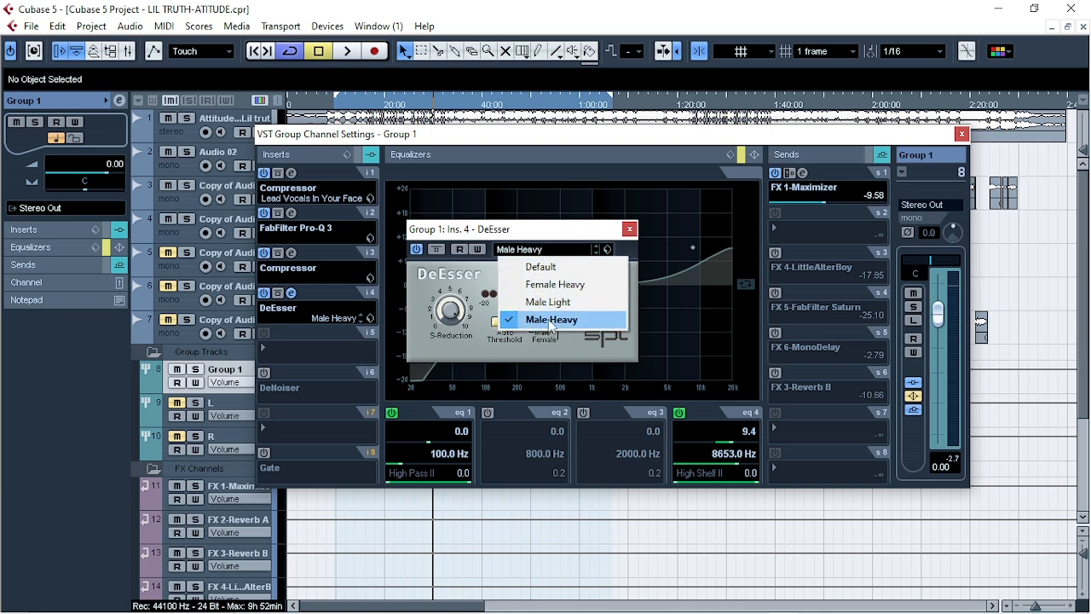
left_click(629, 229)
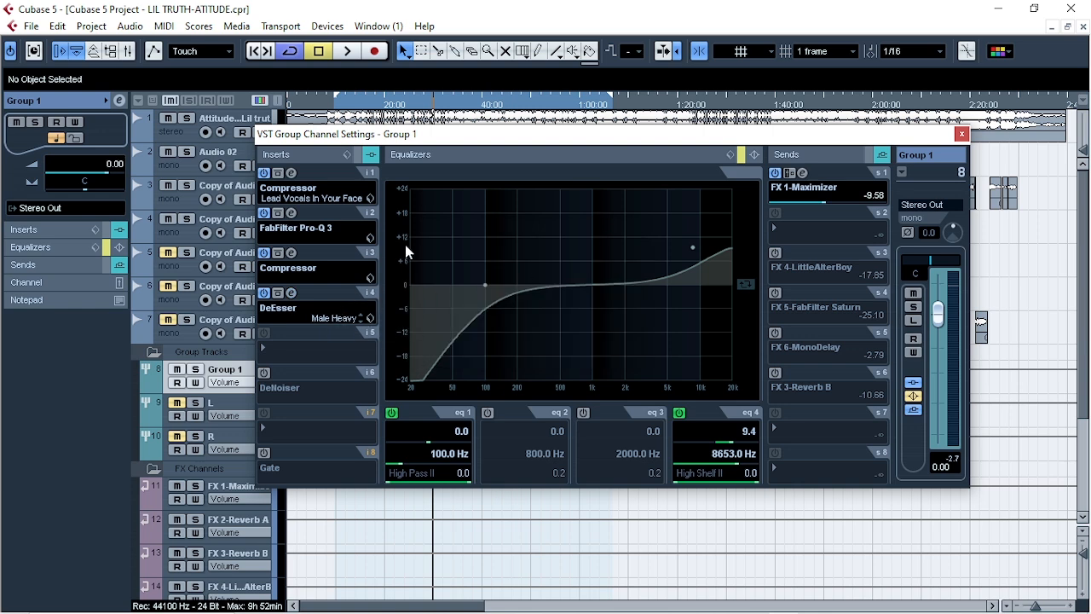
left_click(339, 109)
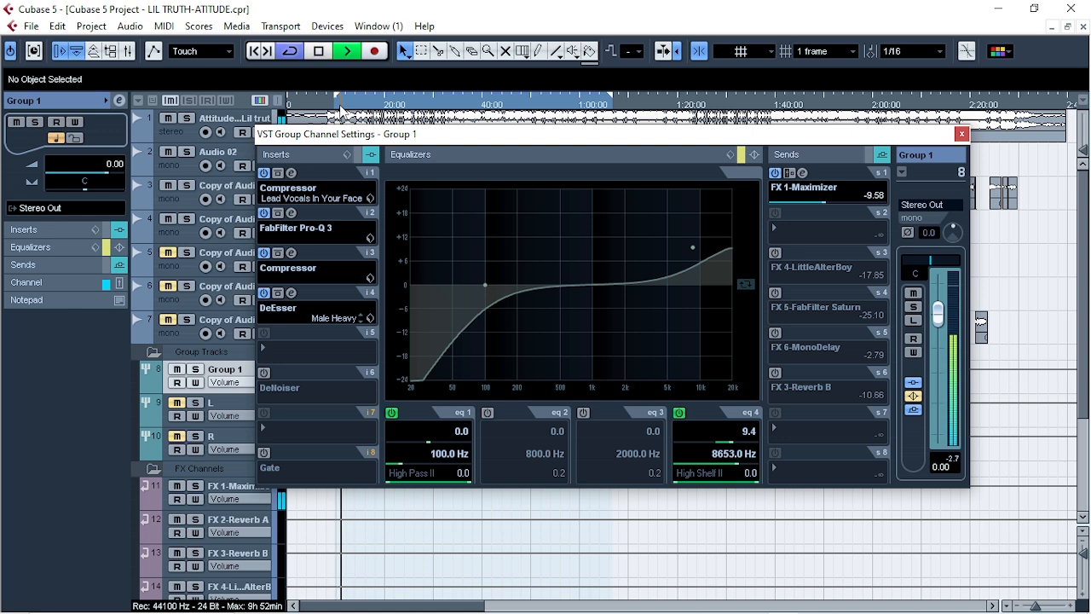
Stop playback, play the vocal again through the DeEsser chain, and stop after listening
key("space")
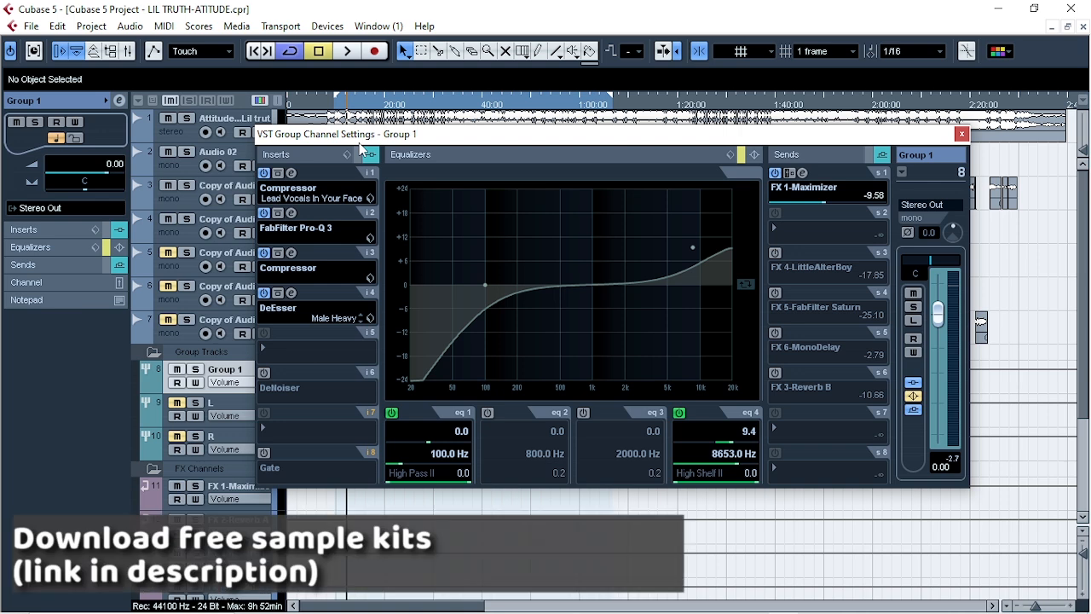
key("space")
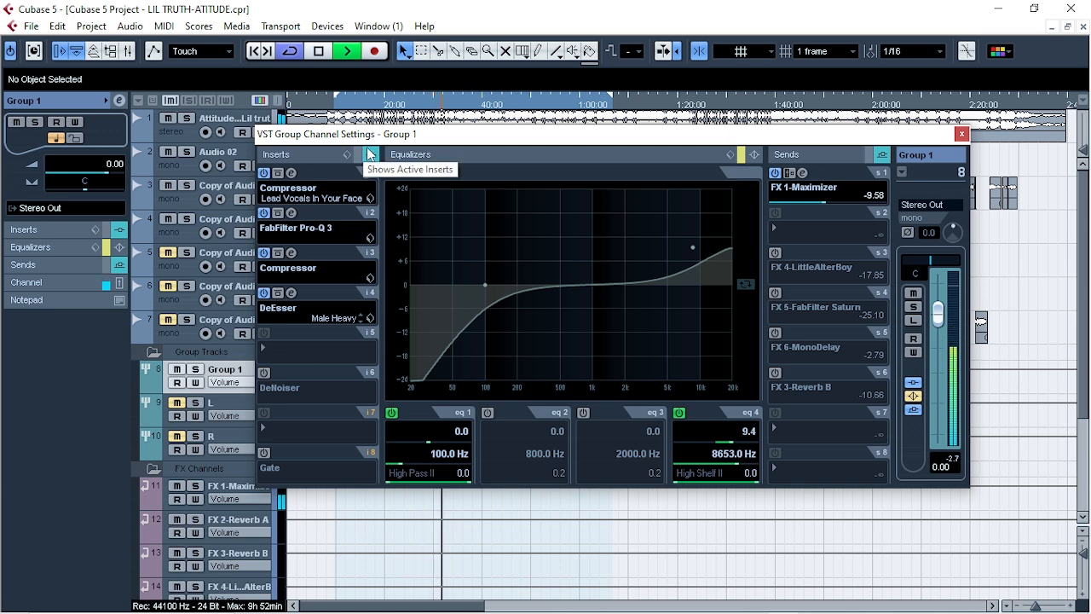
left_click(370, 154)
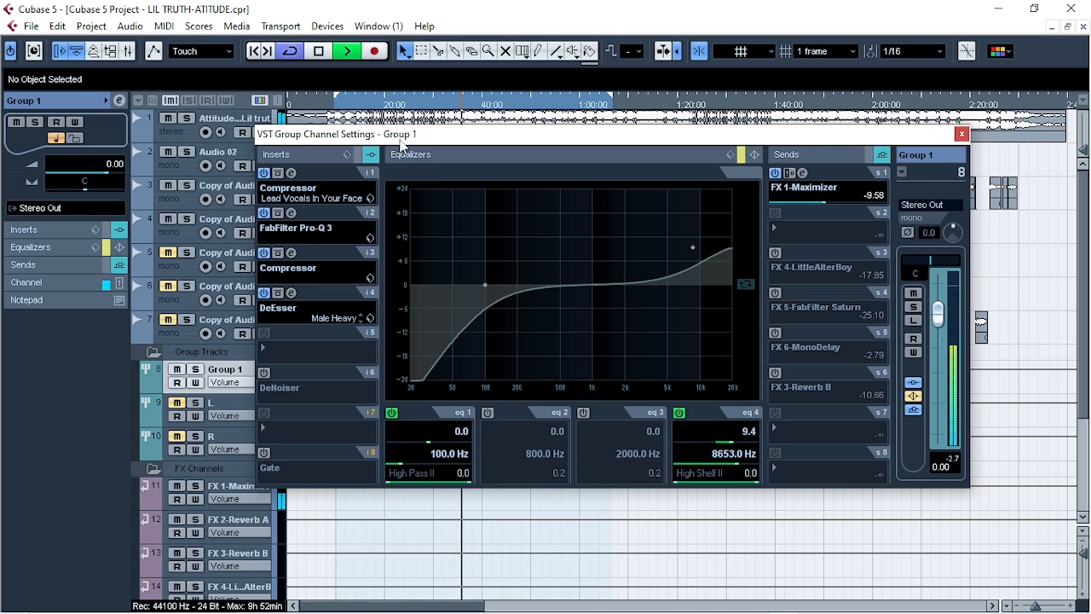
key("space")
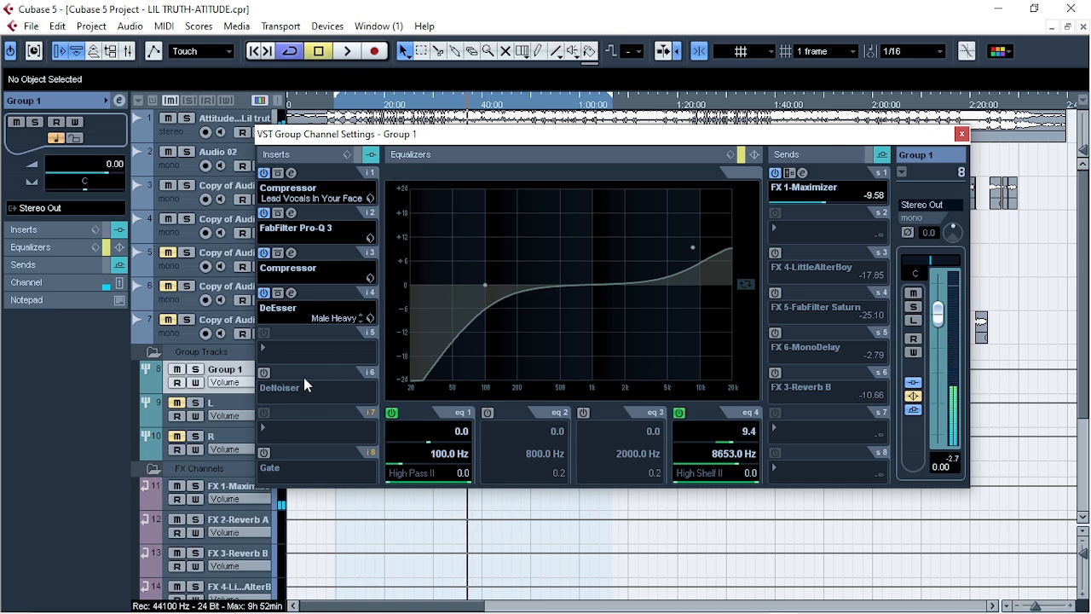
Turn on Group 1's DeNoiser and Gate inserts, keeping the High and Clean Lead Vox presets, and check each editor
left_click(264, 374)
left_click(292, 373)
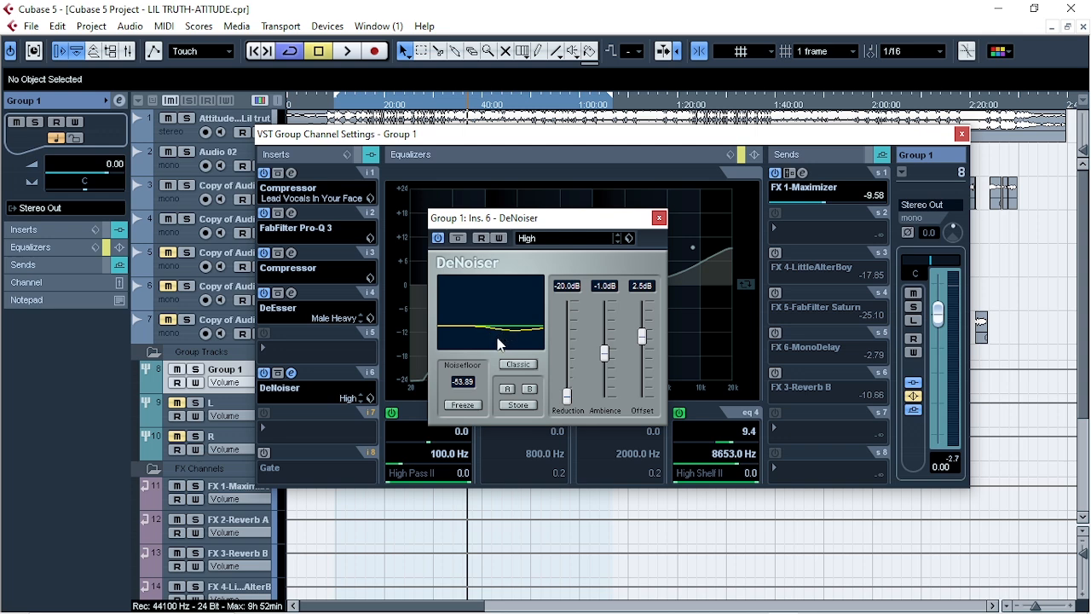
left_click(658, 219)
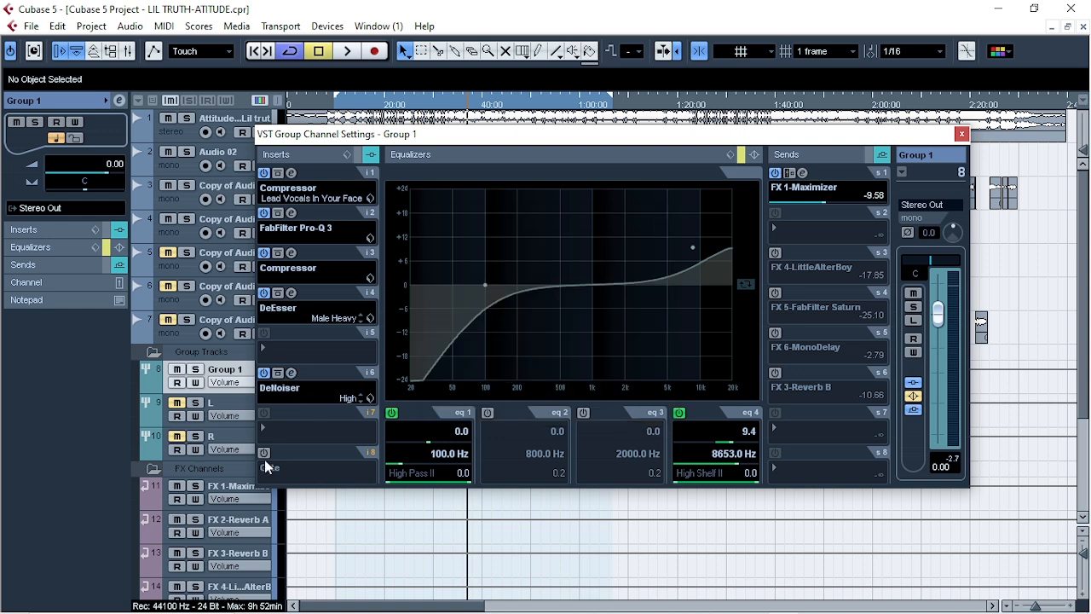
left_click(291, 452)
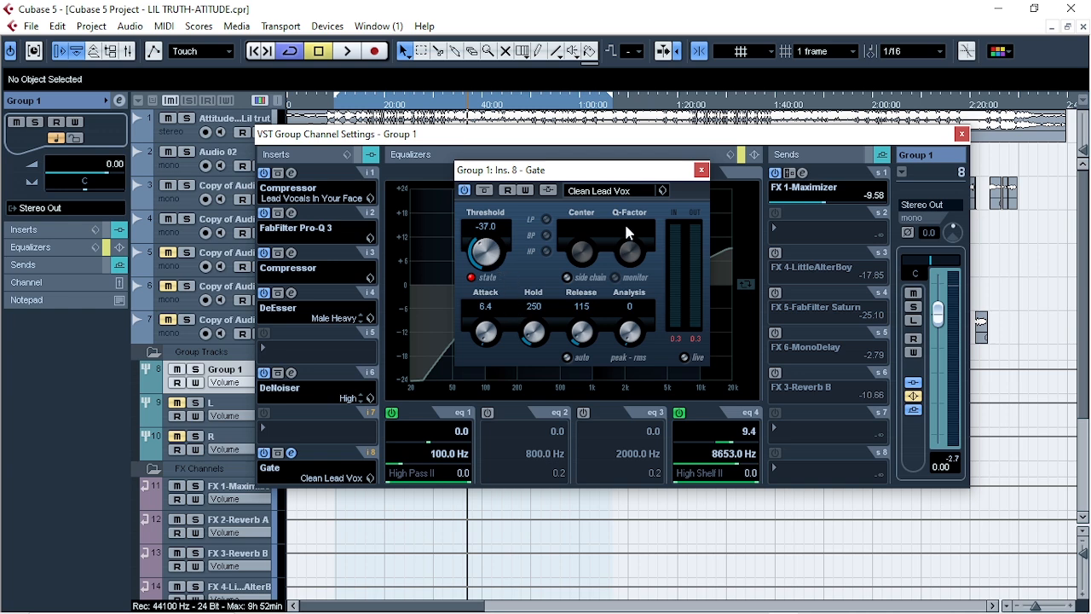
left_click(701, 171)
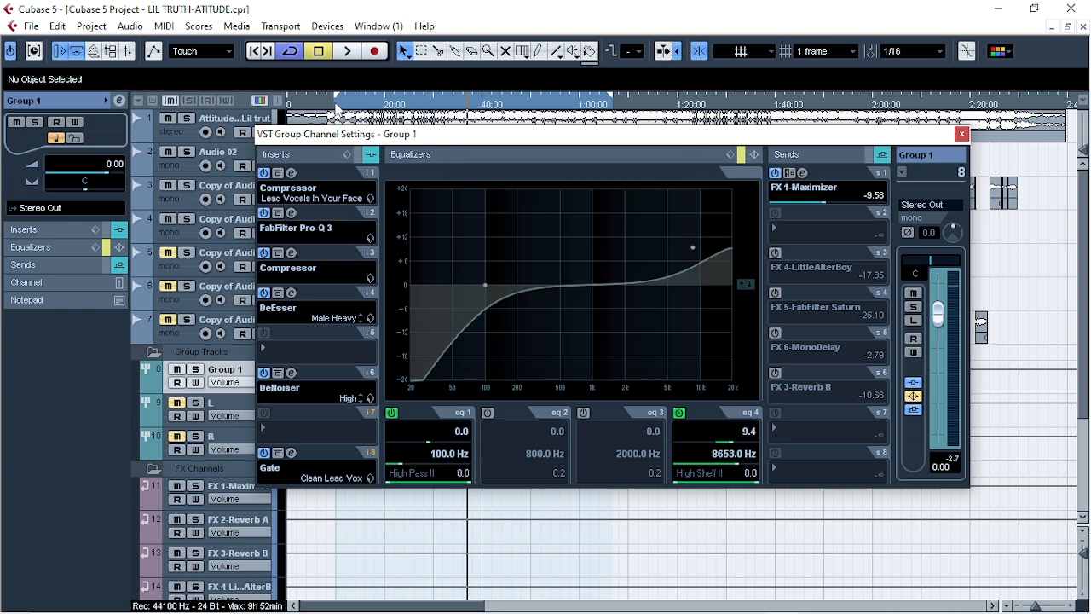
Play the vocal from the loop start while watching the Gate and DeNoiser editors respond, and stop playback
left_click(336, 111)
key("space")
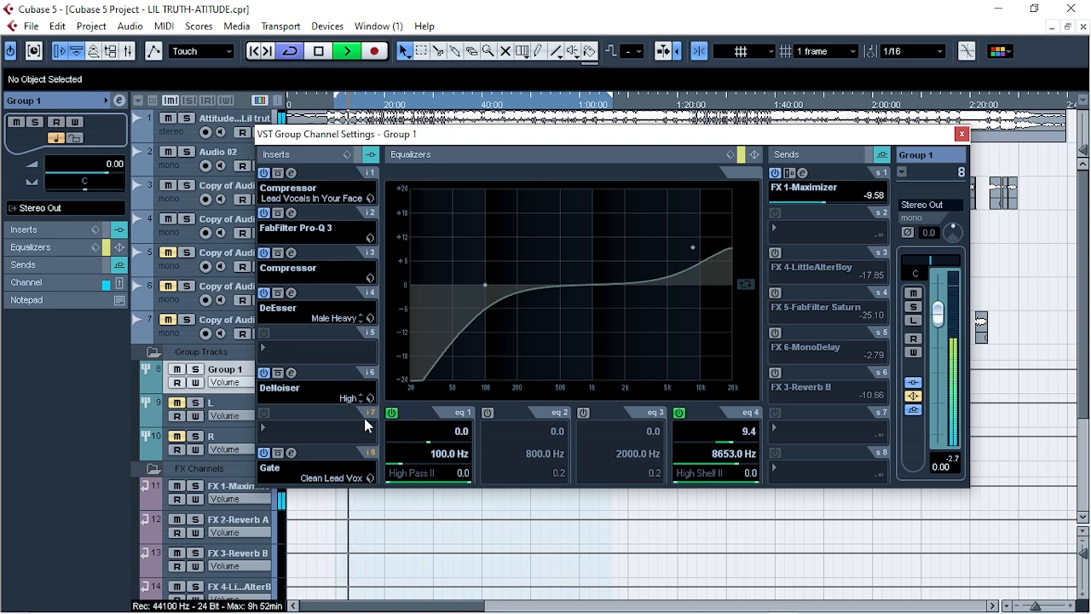
left_click(290, 452)
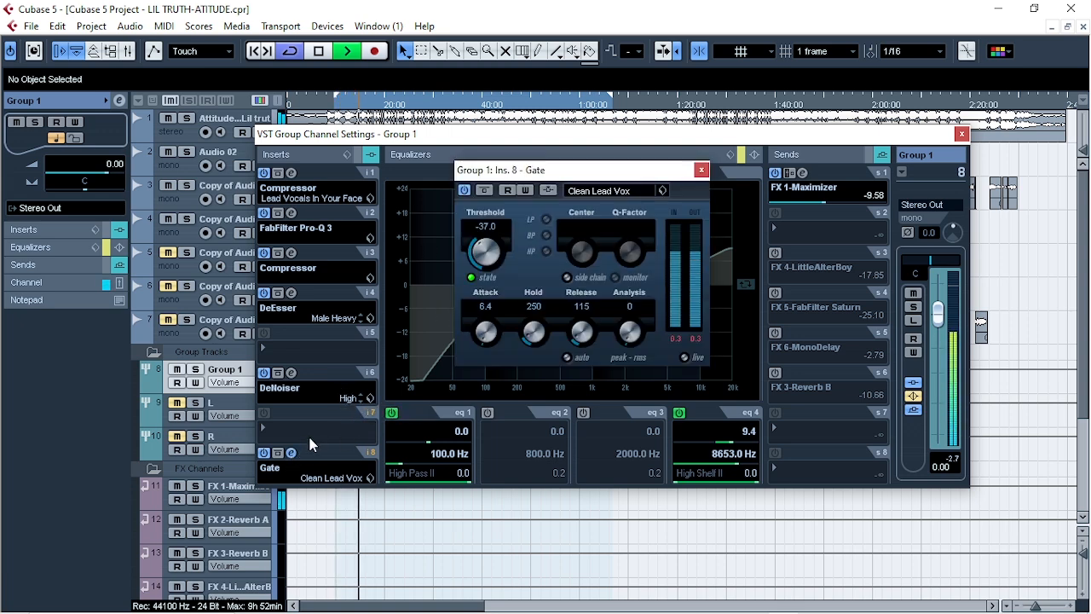
left_click(291, 372)
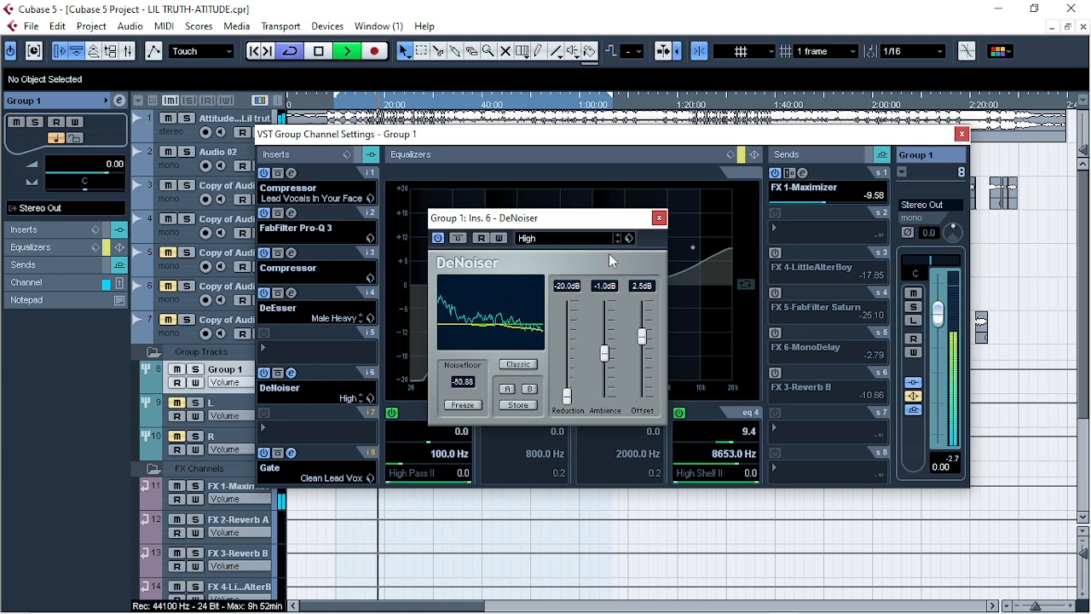
left_click(658, 218)
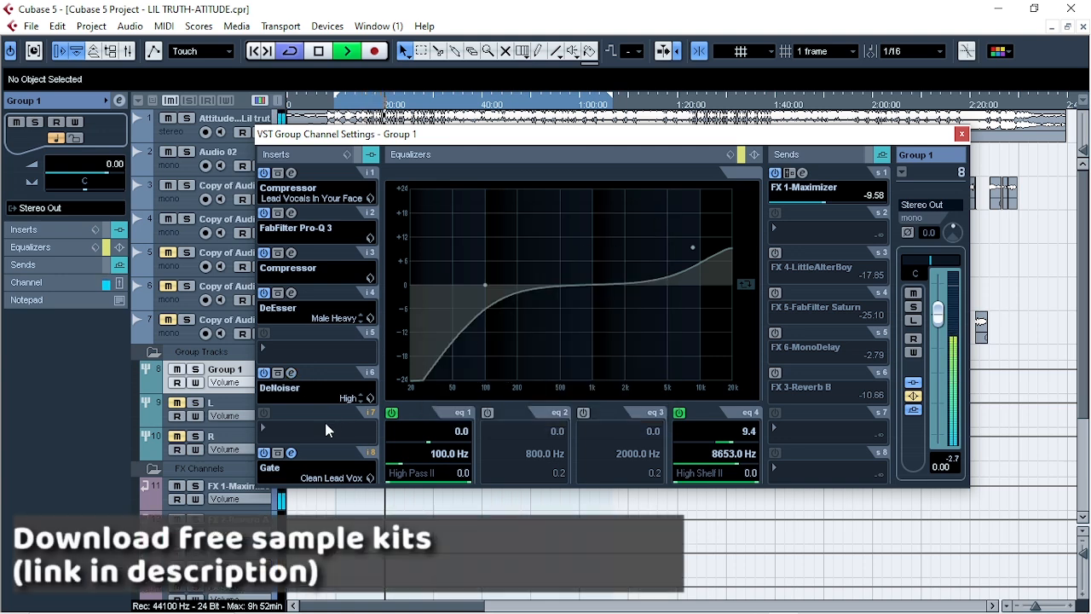
left_click(291, 452)
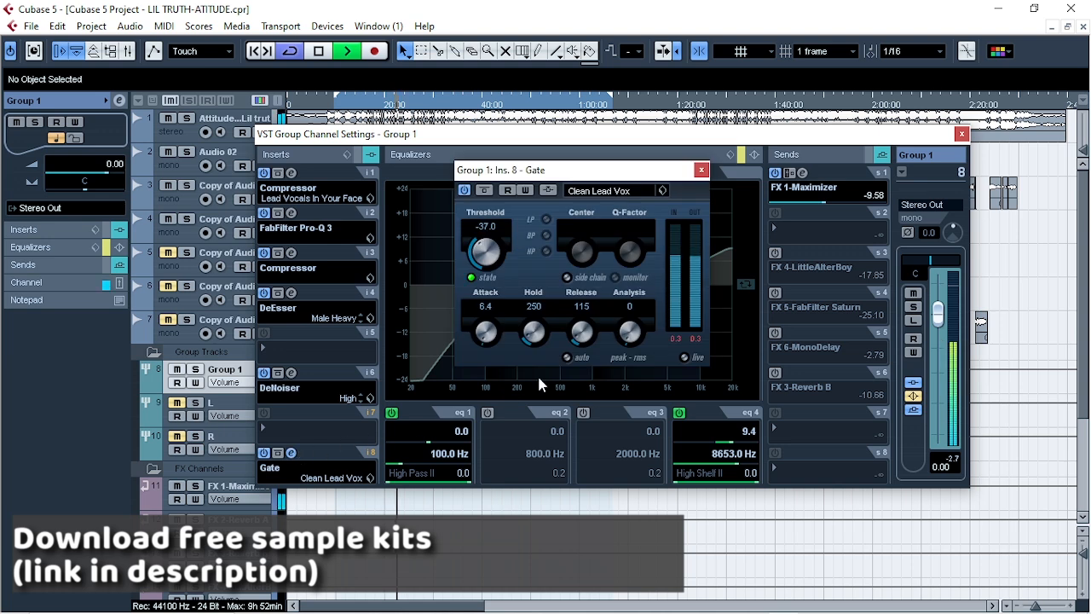
left_click(700, 171)
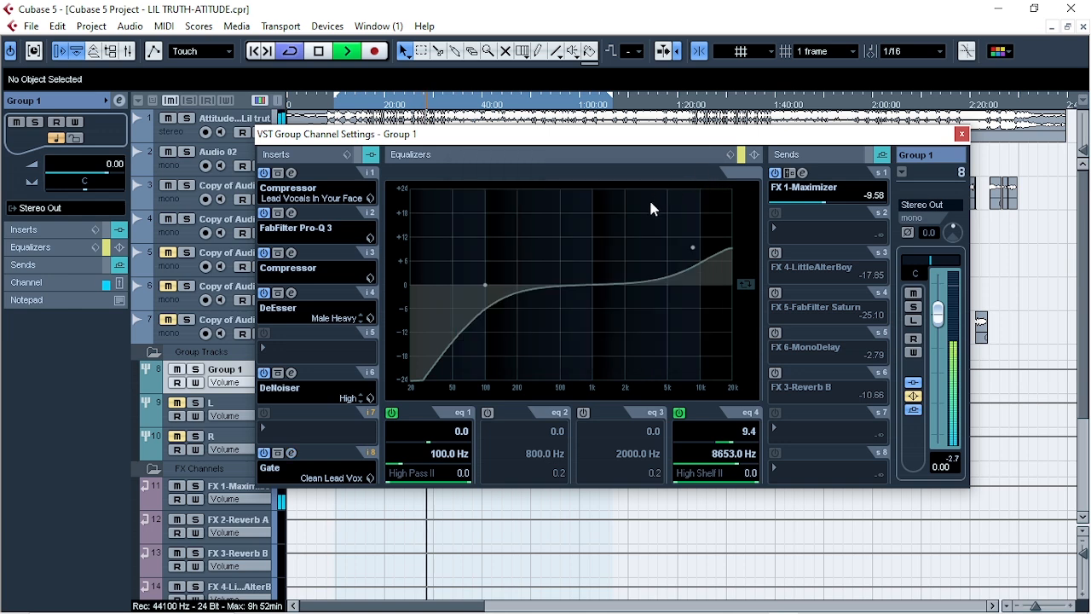
key("space")
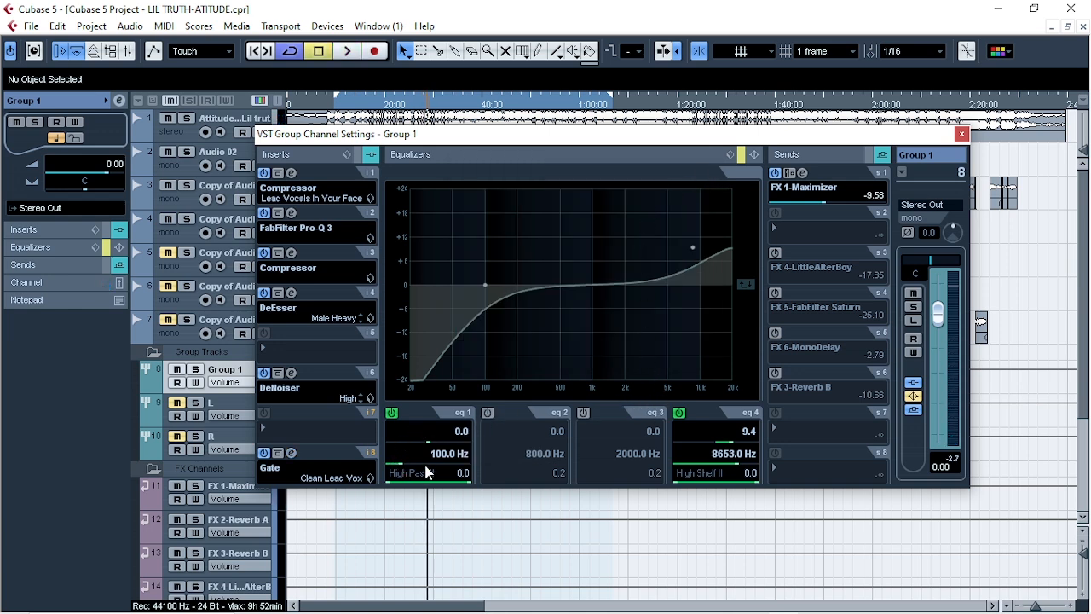
Activate Group 1's equalizer, keeping High Pass II on band 1 and setting that band's frequency to 100 Hz
left_click(742, 156)
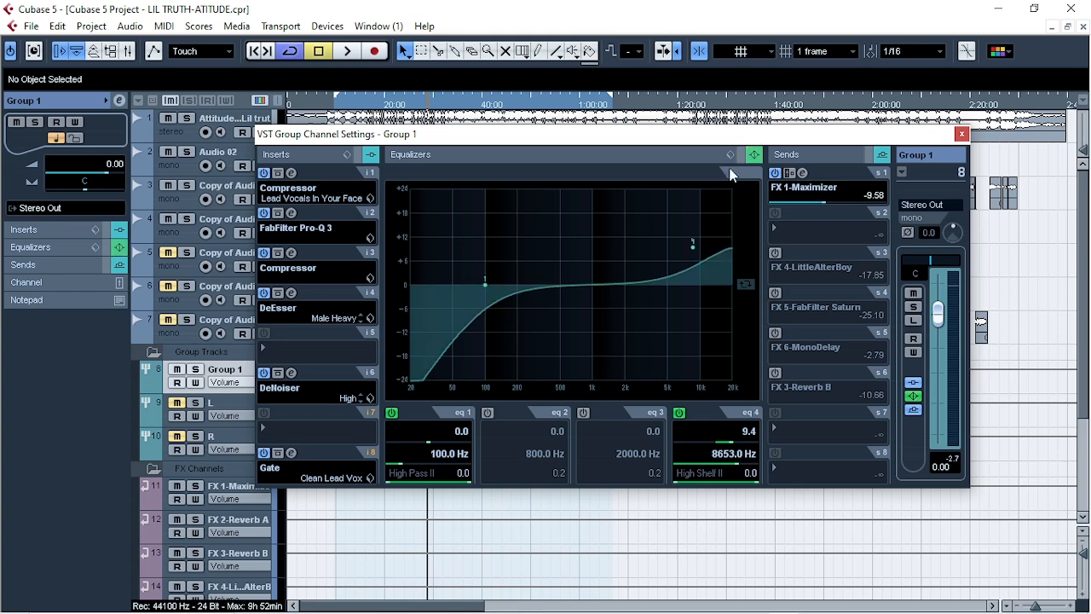
left_click(399, 472)
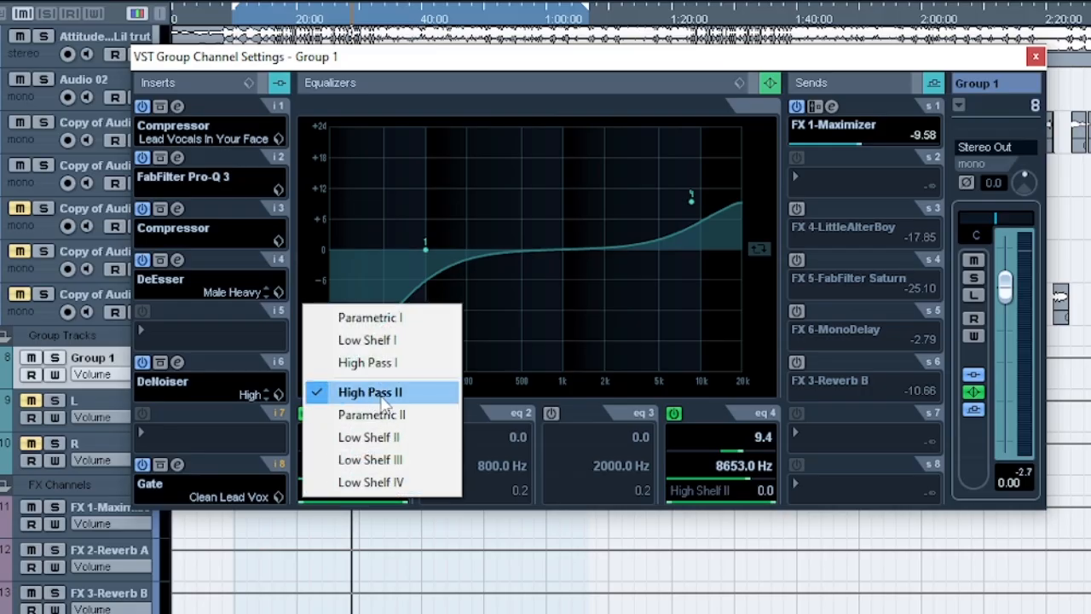
left_click(483, 433)
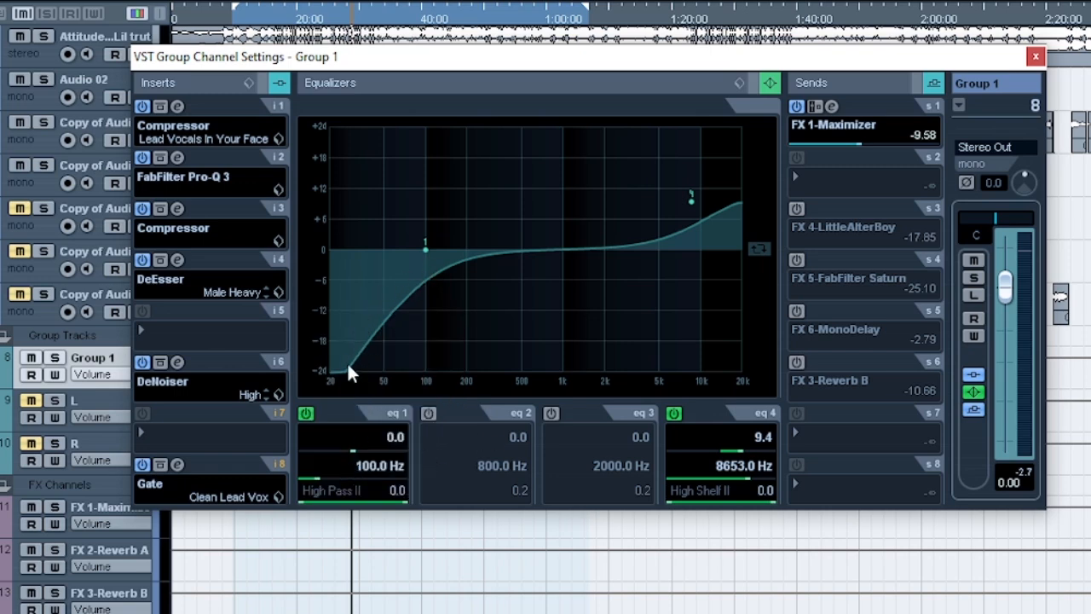
left_click(317, 478)
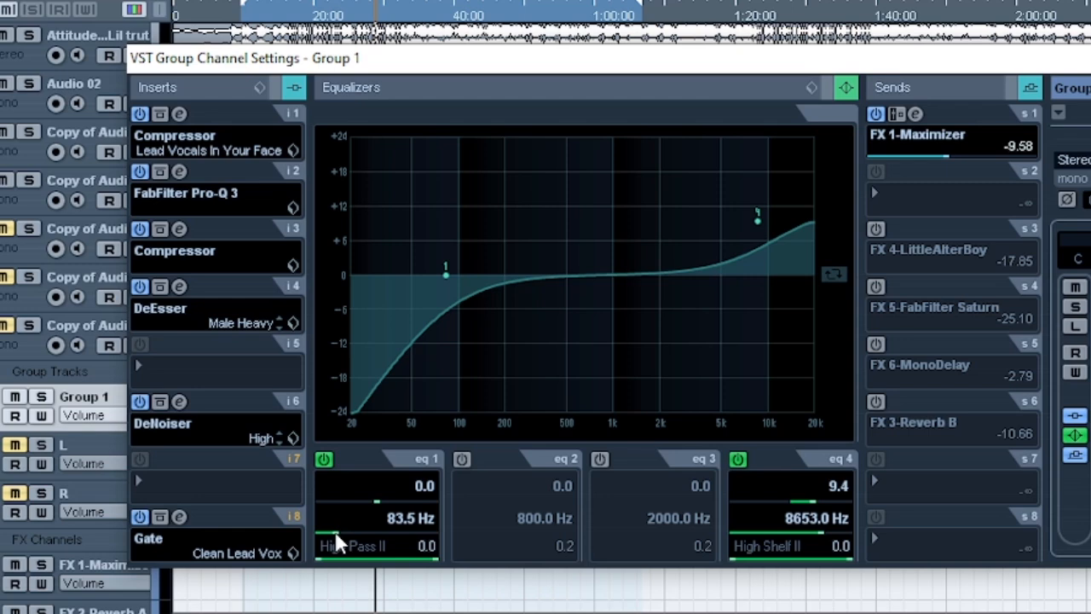
left_click_drag(335, 533, 337, 533)
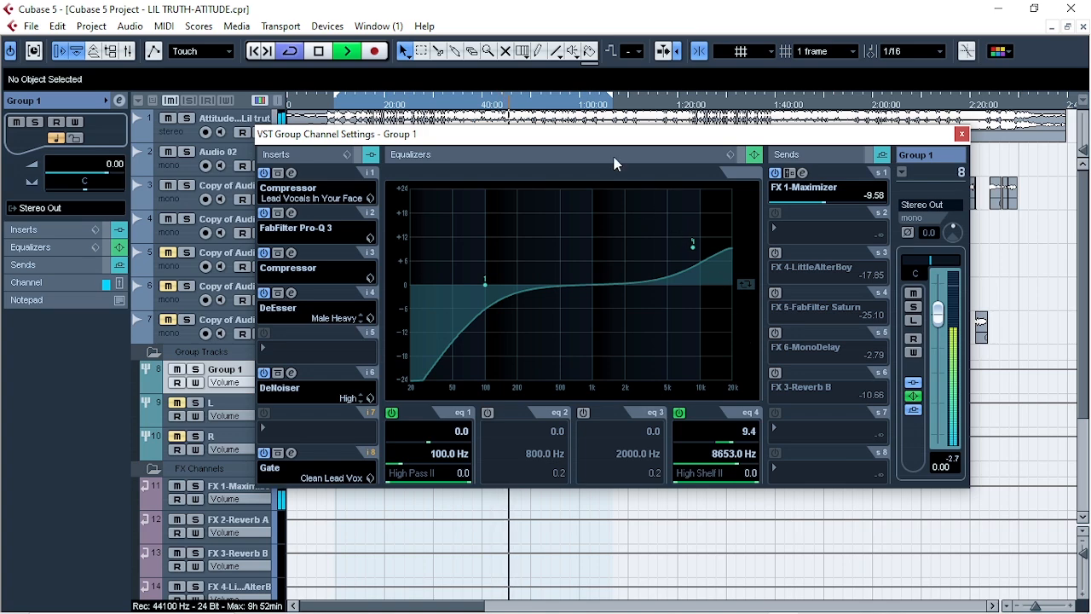
Listen to the vocal with the equalizer active while repositioning the Group 1 settings window, and close it after stopping playback
left_click_drag(610, 141, 576, 232)
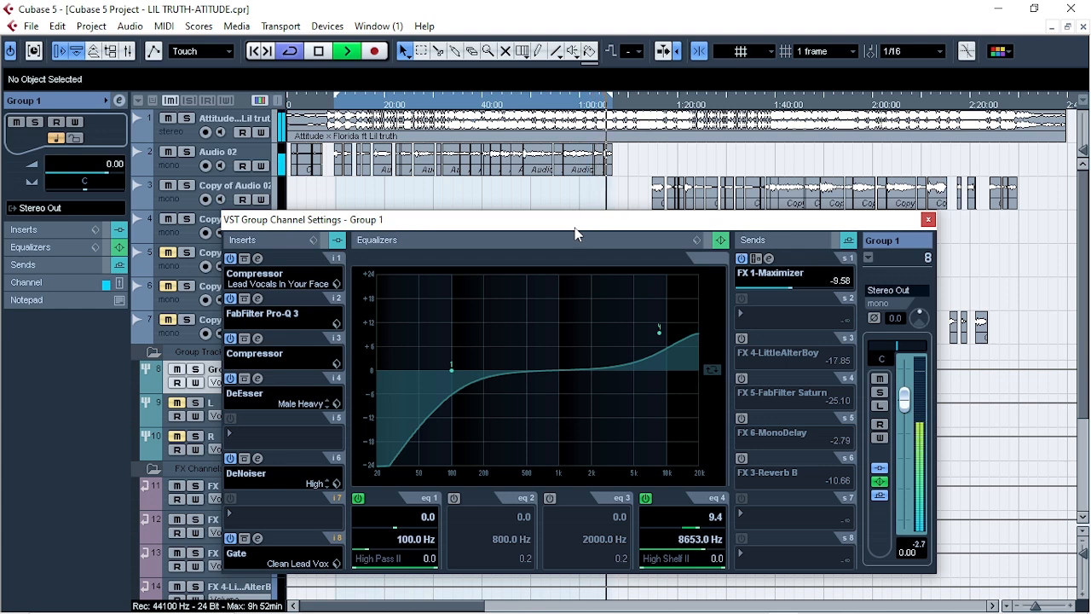
key("space")
left_click_drag(629, 222, 613, 210)
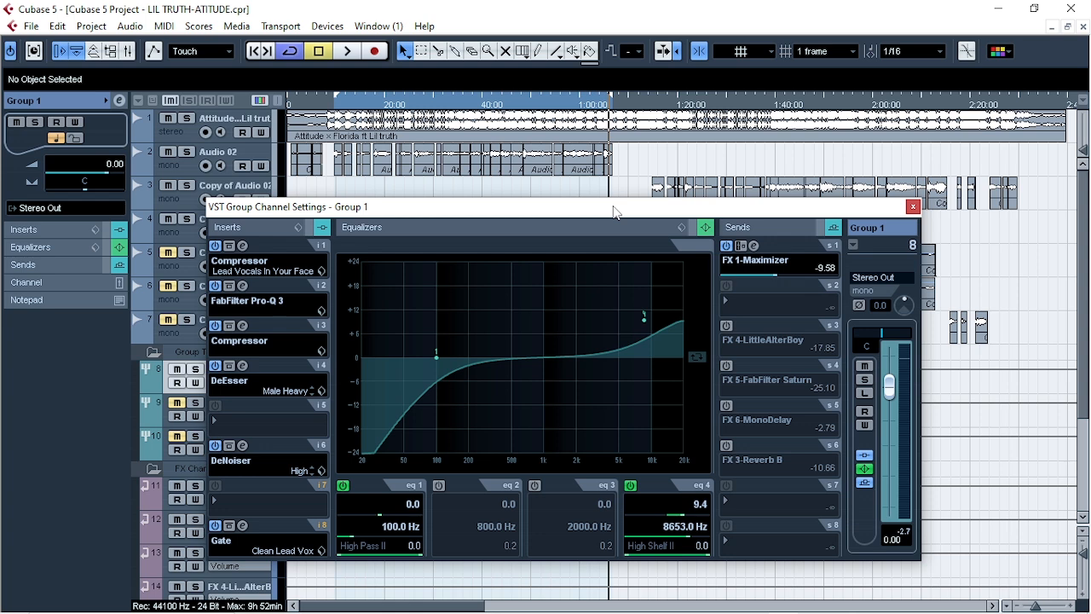
left_click_drag(616, 211, 616, 121)
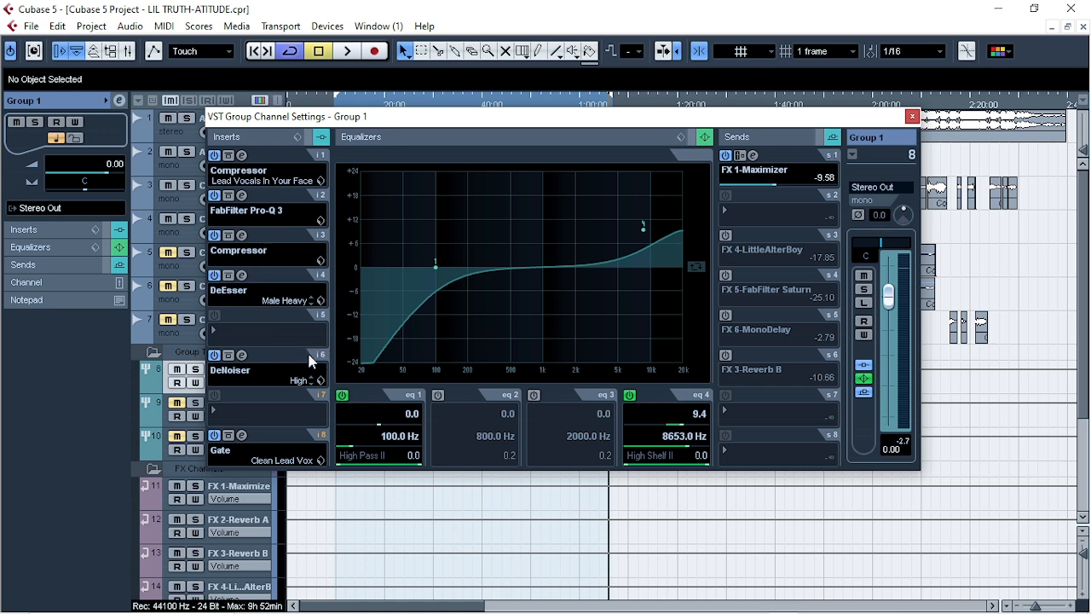
left_click(912, 117)
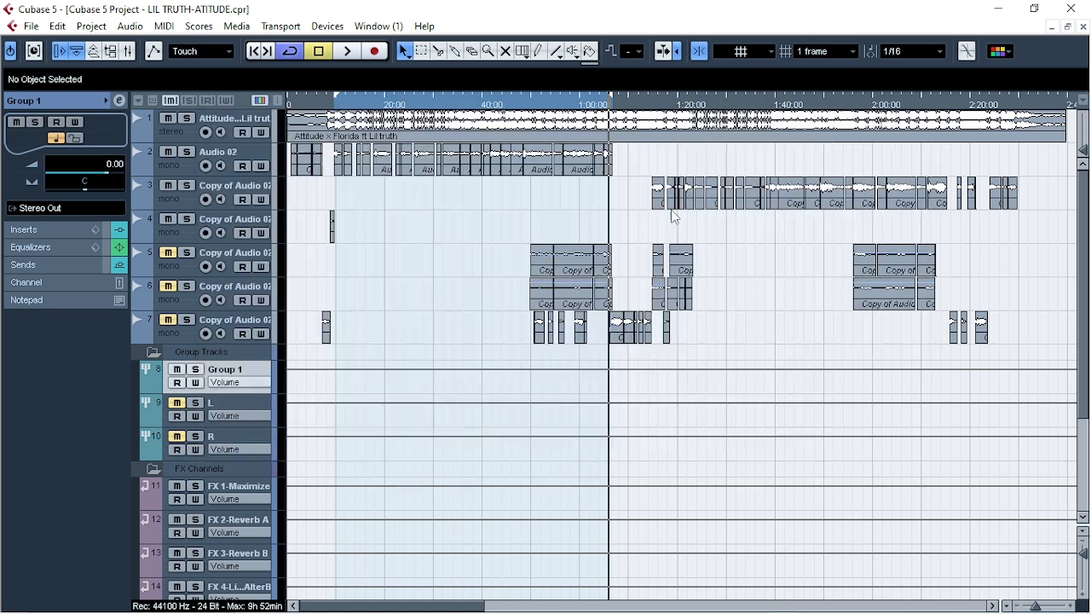
Turn on the second Auto-Tune 8.1 insert on the Audio 02 track, and review its SPEEZY preset settings
left_click(232, 162)
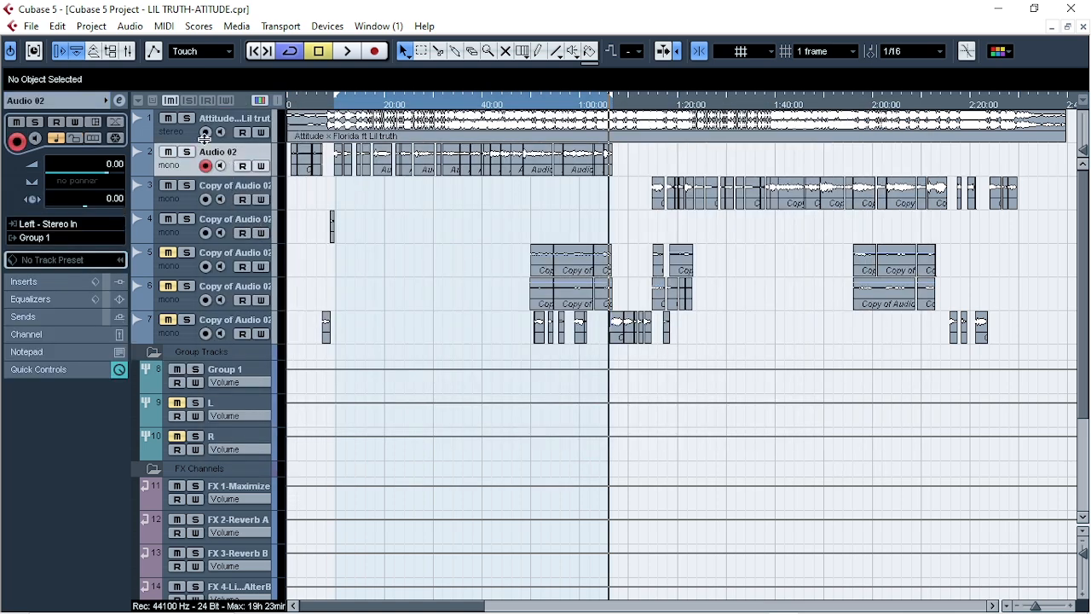
left_click(121, 101)
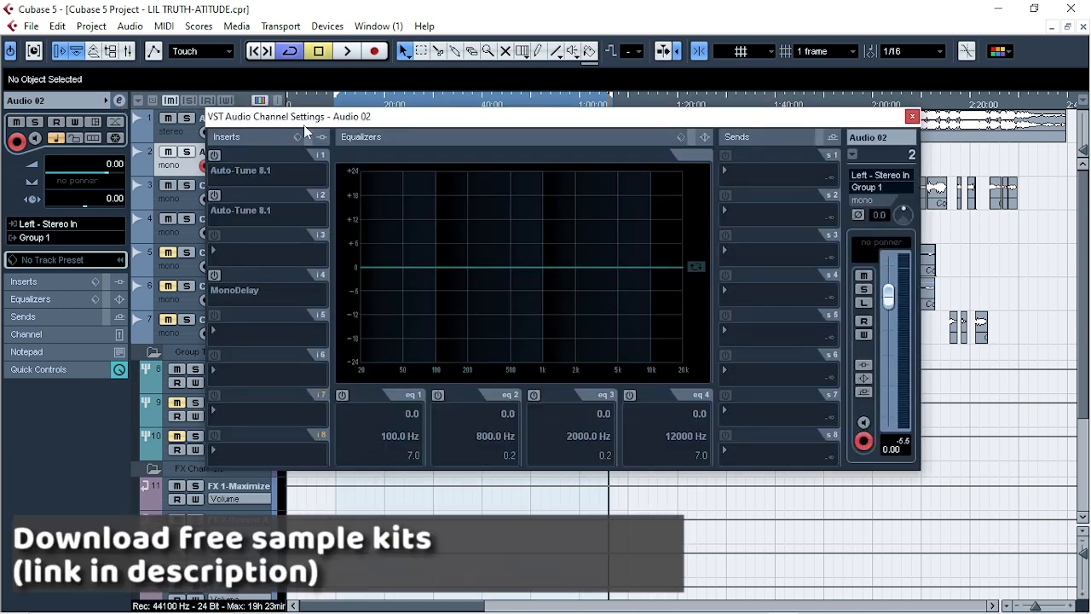
left_click_drag(310, 125, 324, 126)
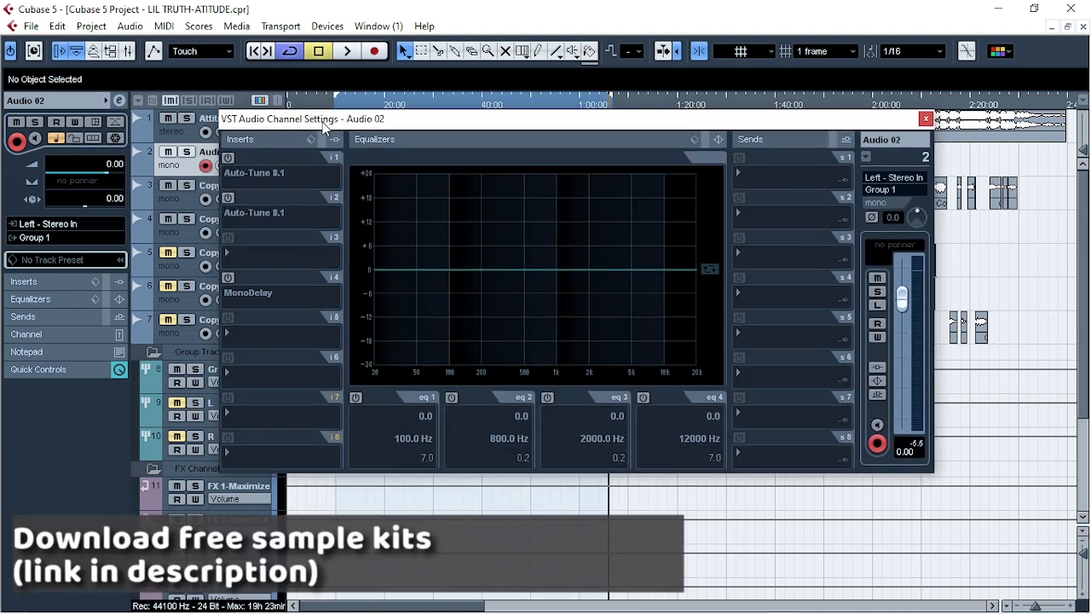
left_click(229, 199)
left_click(255, 198)
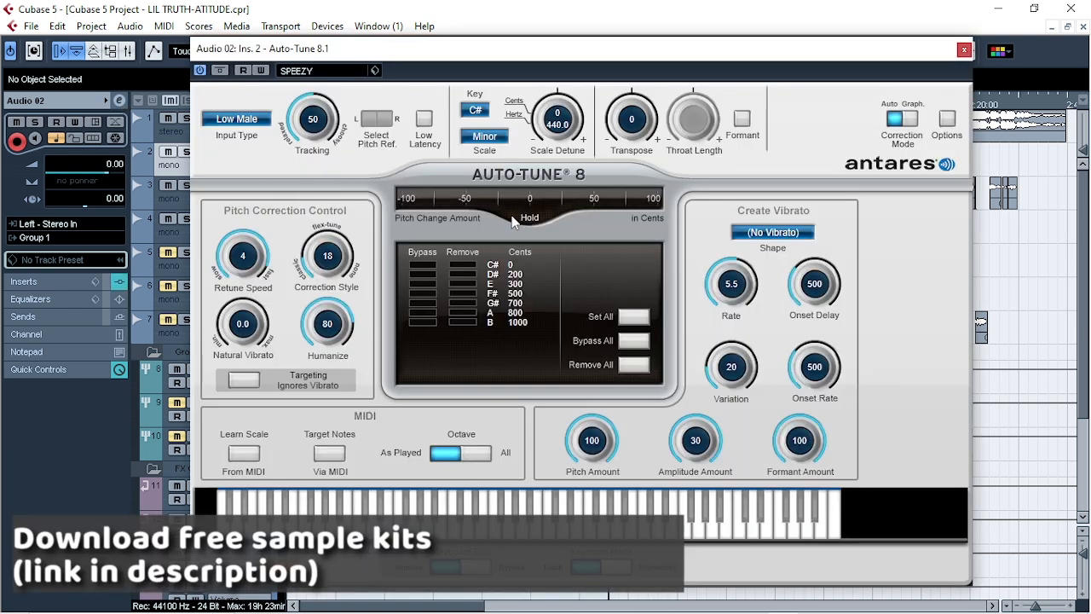
left_click_drag(474, 63, 451, 60)
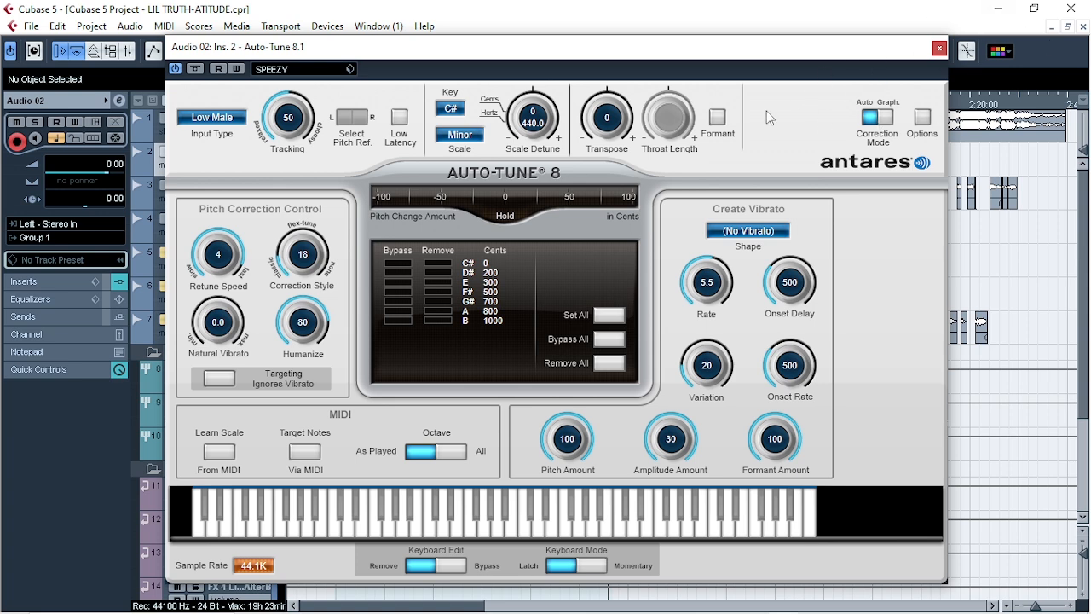
left_click_drag(472, 54, 476, 53)
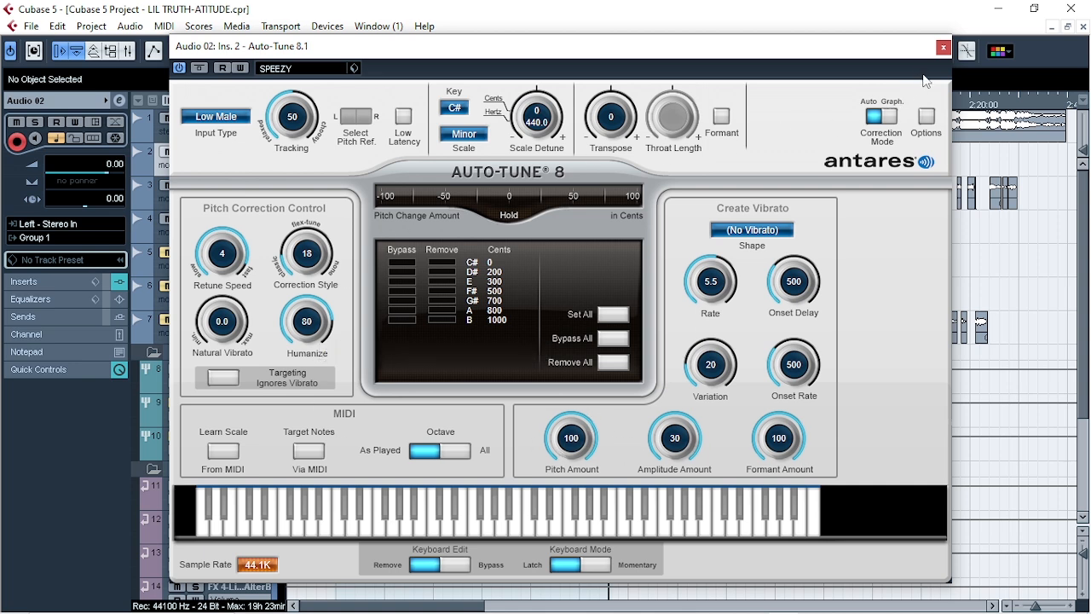
left_click(942, 47)
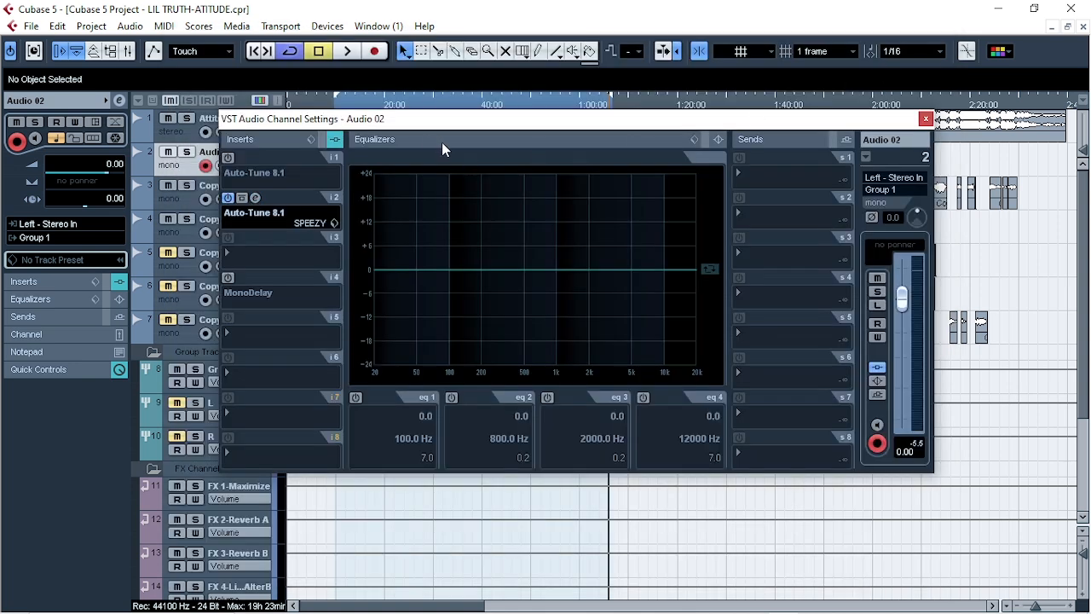
Play the vocal with Audio 02's Auto-Tune editor open to watch the pitch correction, and close the editor after stopping
left_click_drag(415, 134, 406, 167)
left_click(249, 243)
key("space")
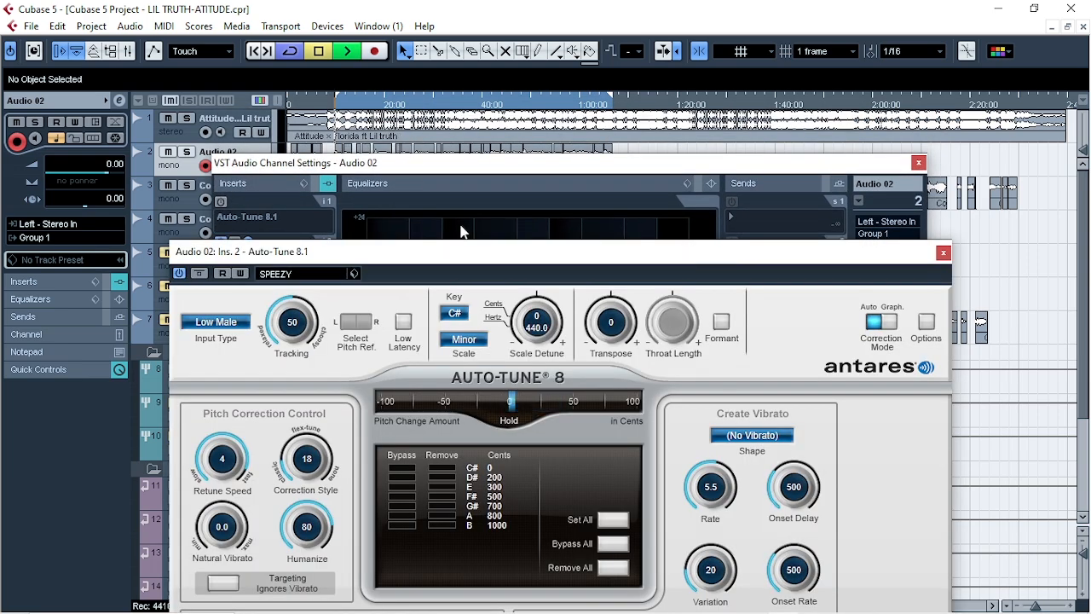
left_click_drag(493, 263, 496, 191)
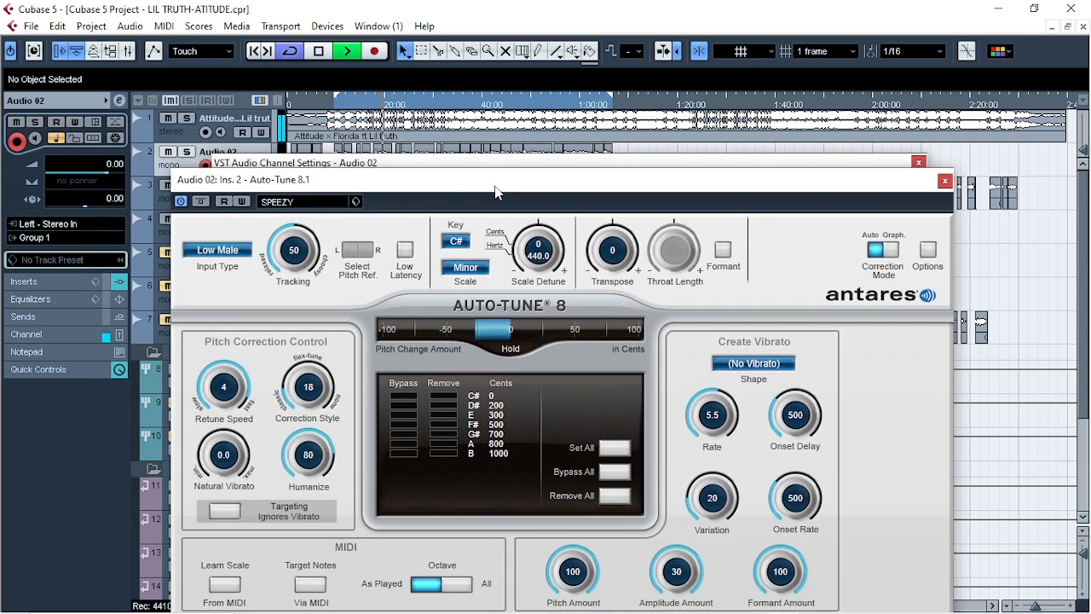
left_click_drag(492, 187, 486, 181)
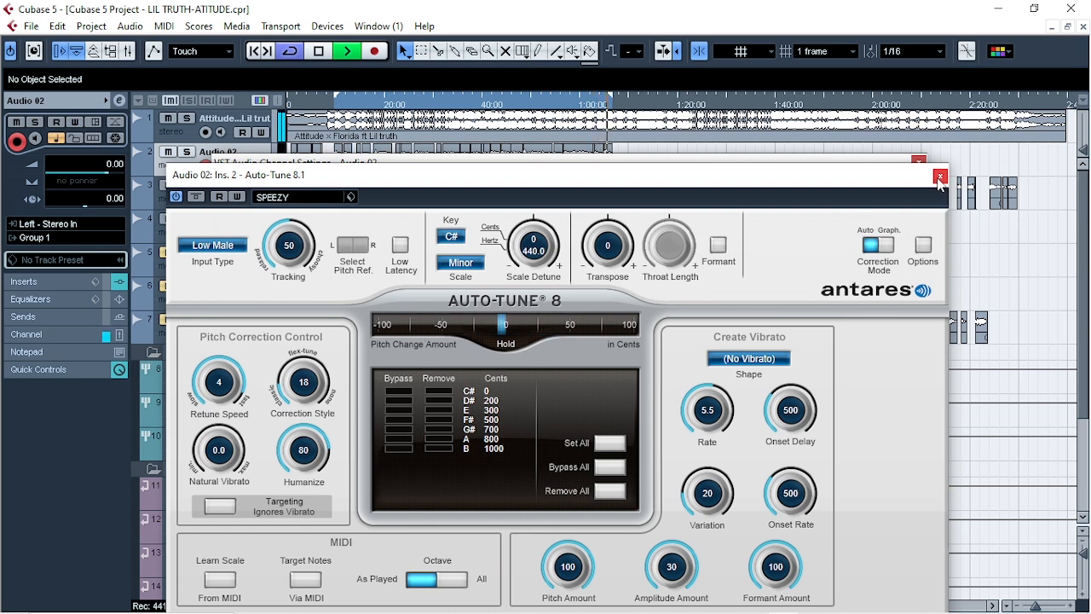
key("space")
left_click(940, 177)
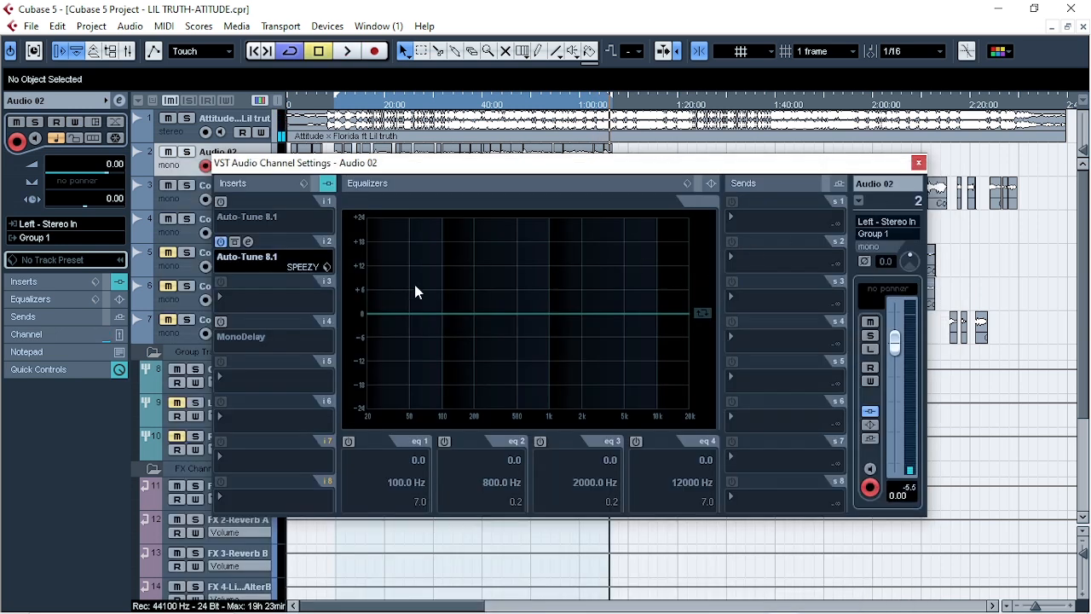
Turn on Audio 02's MonoDelay insert with the SPEEZY DELAY preset, and review the delay's settings
left_click_drag(428, 173, 431, 148)
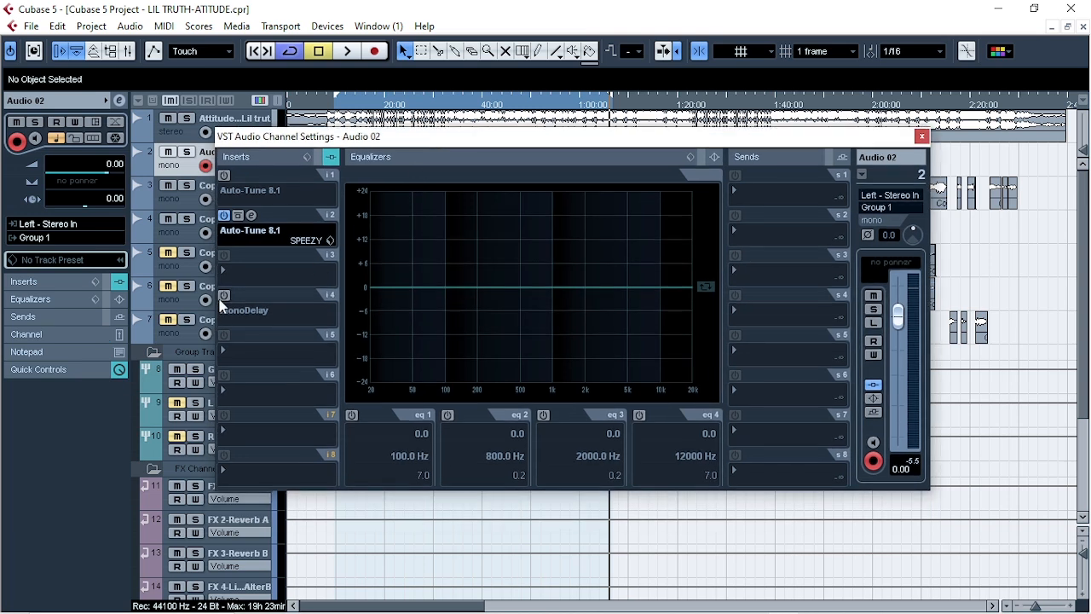
mouse_move(227, 298)
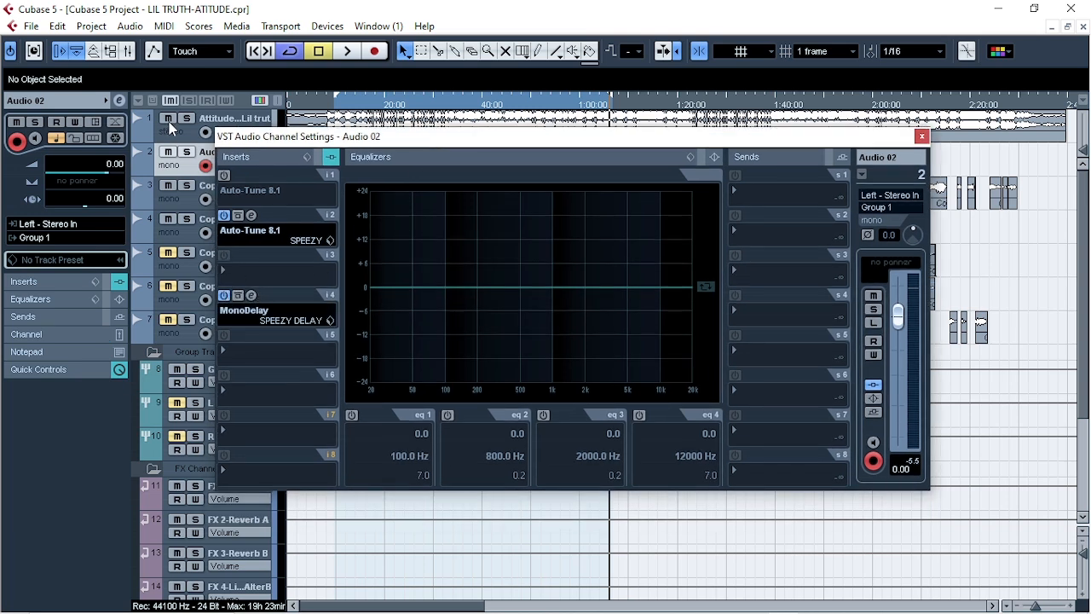
left_click(251, 296)
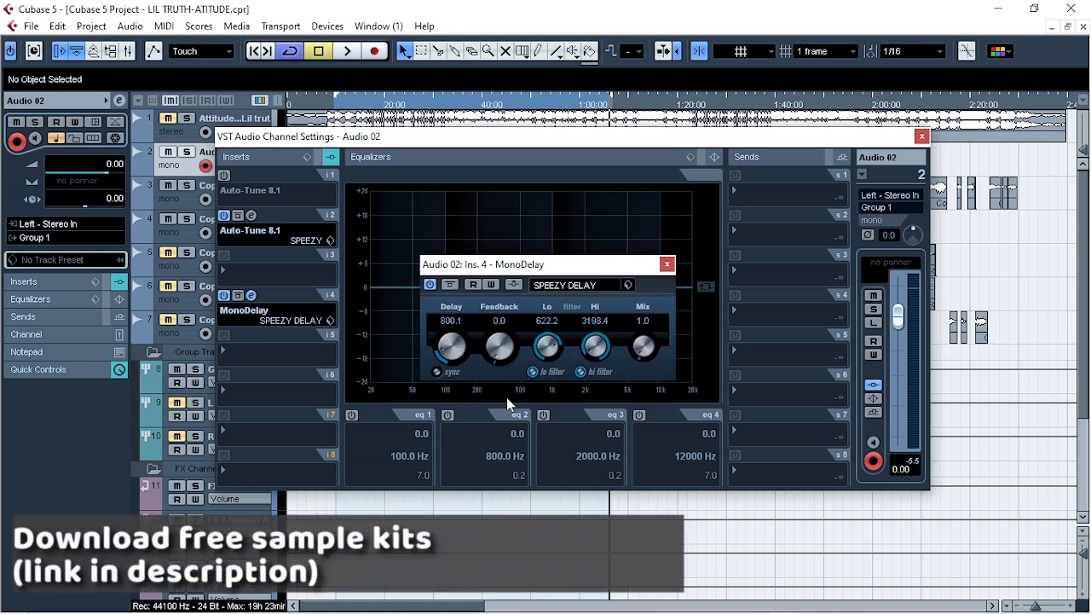
left_click(666, 265)
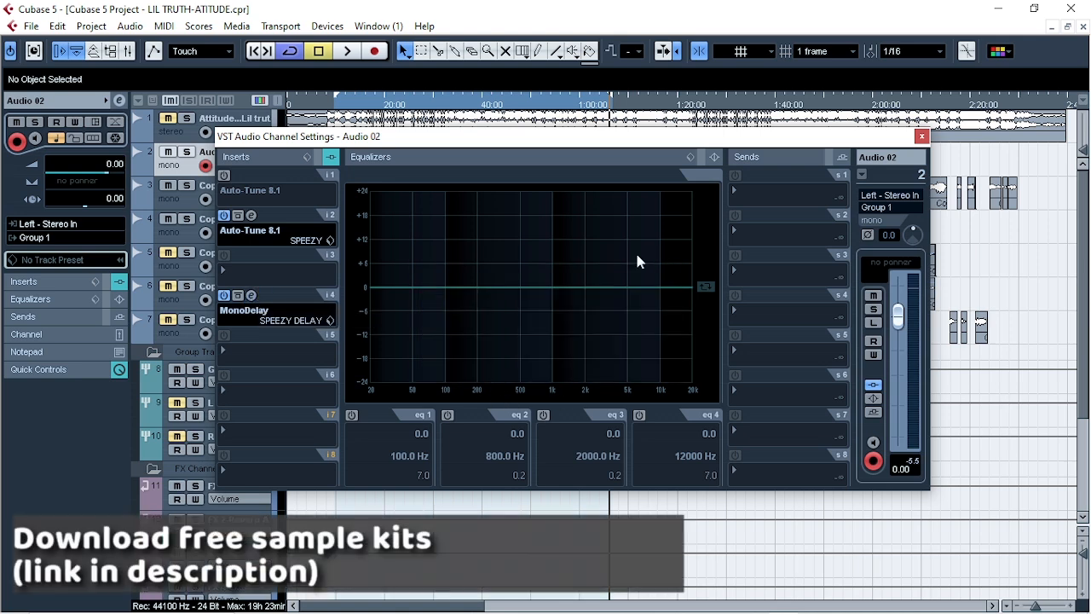
Play the vocal with the Attitude beat track muted, and check the active MonoDelay's effect with its editor open
key("space")
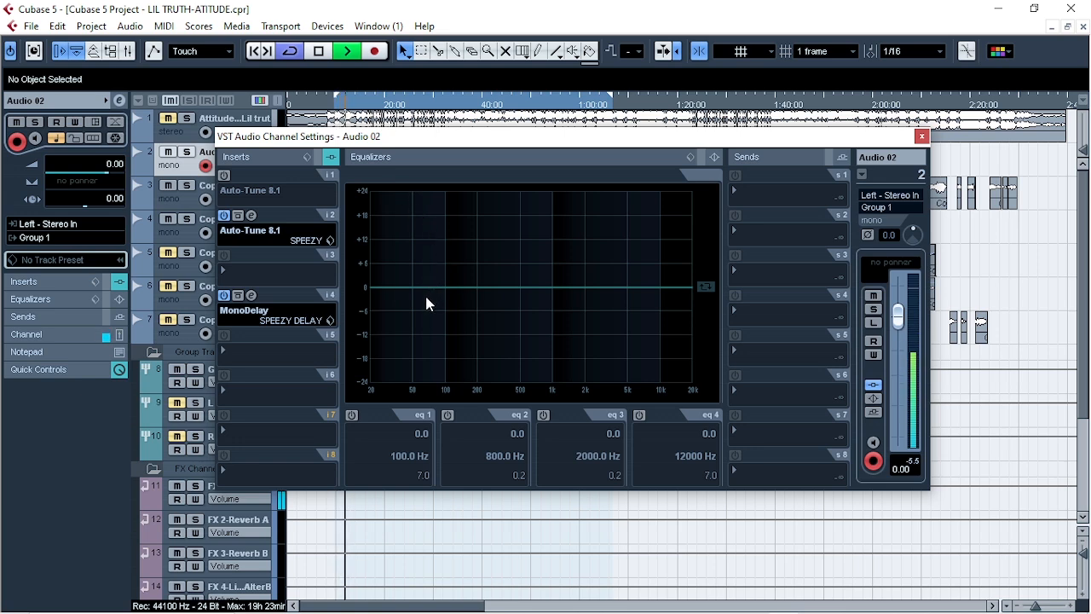
key("space")
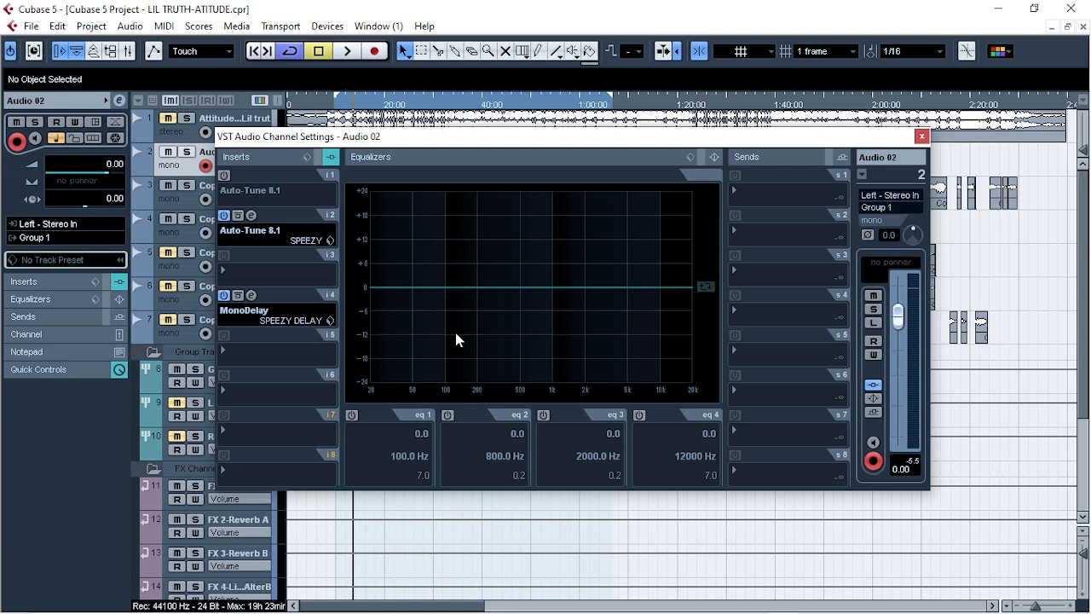
key("space")
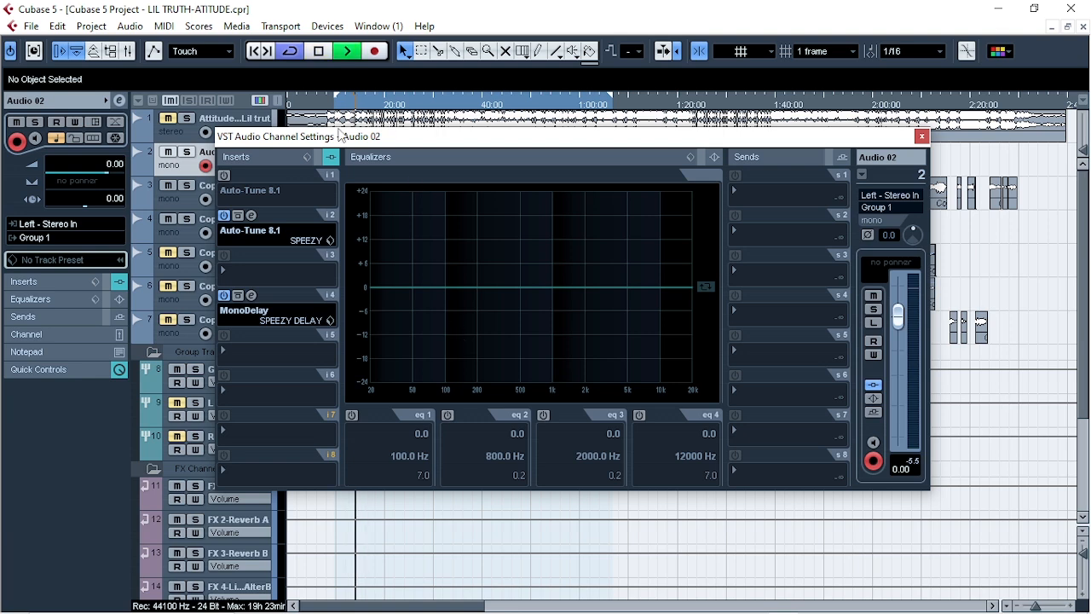
left_click(252, 297)
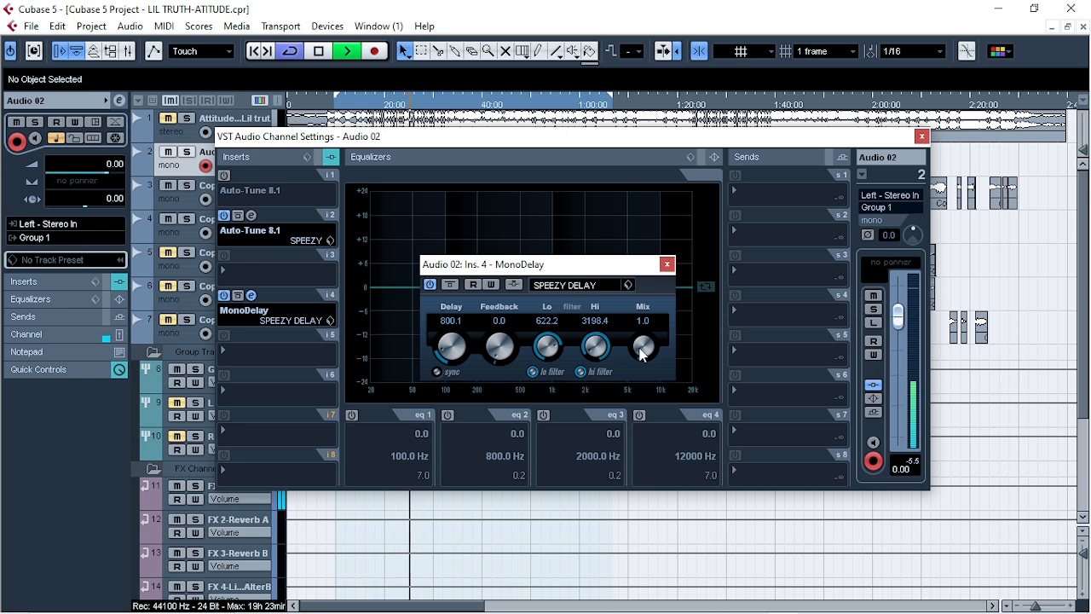
key("space")
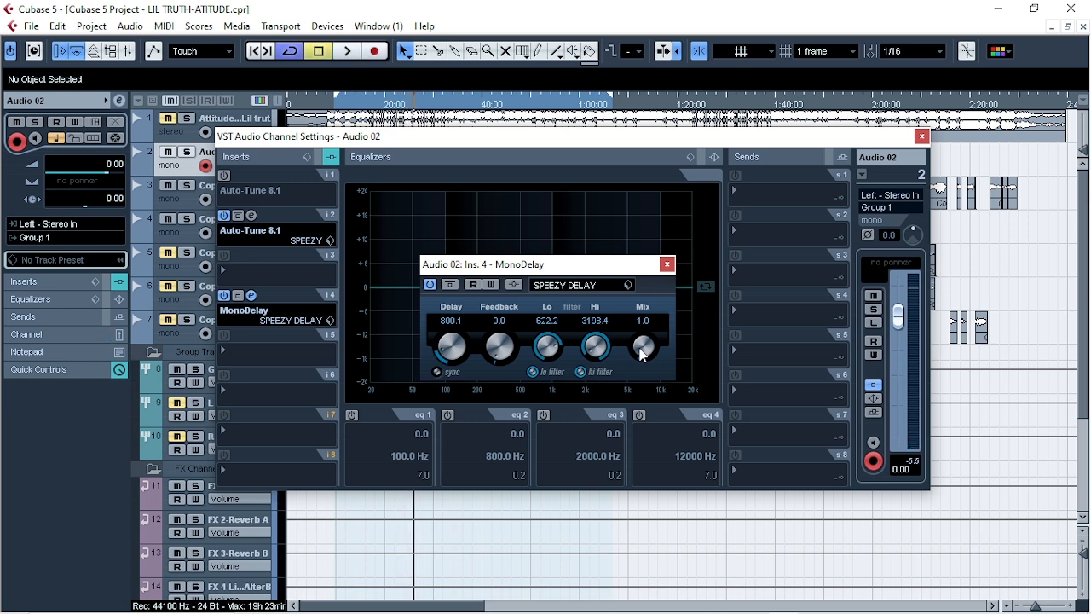
key("space")
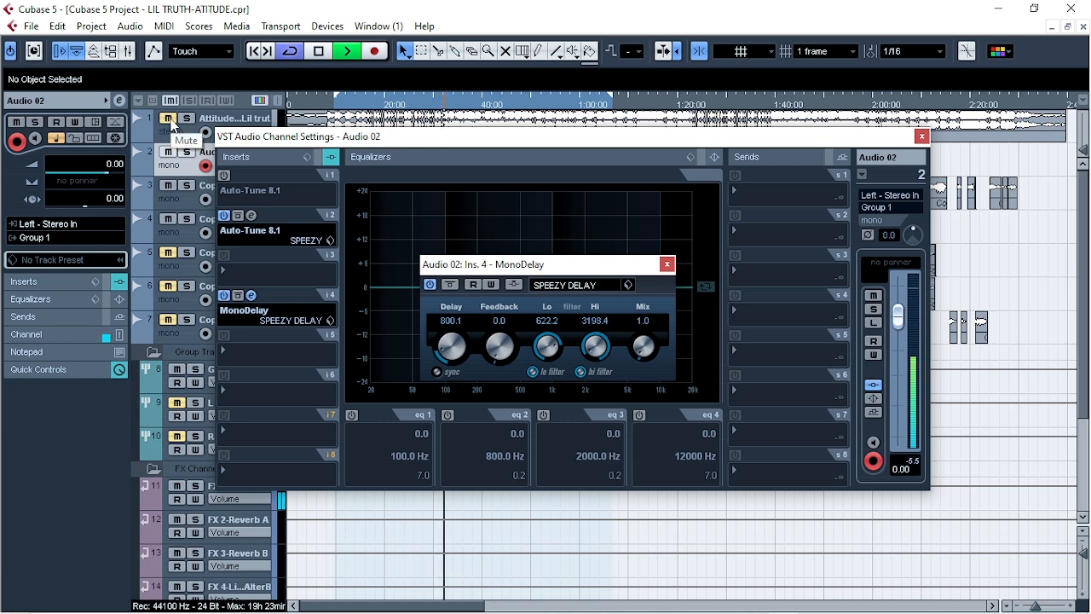
key("space")
Play the delayed vocal together with the unmuted beat from the loop start, closing the MonoDelay editor and Audio 02's channel settings
left_click(337, 109)
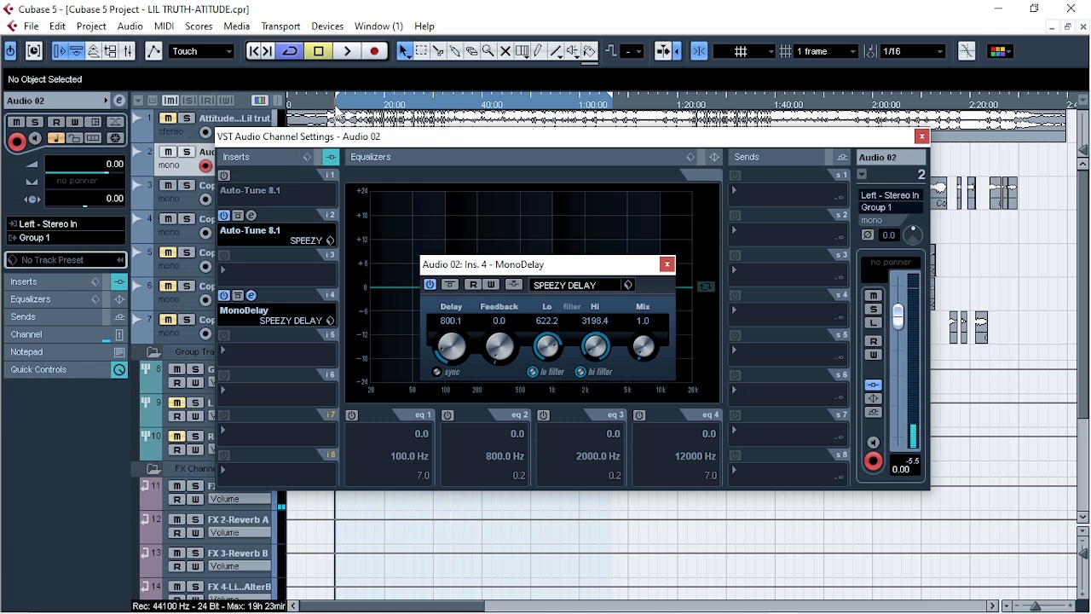
key("space")
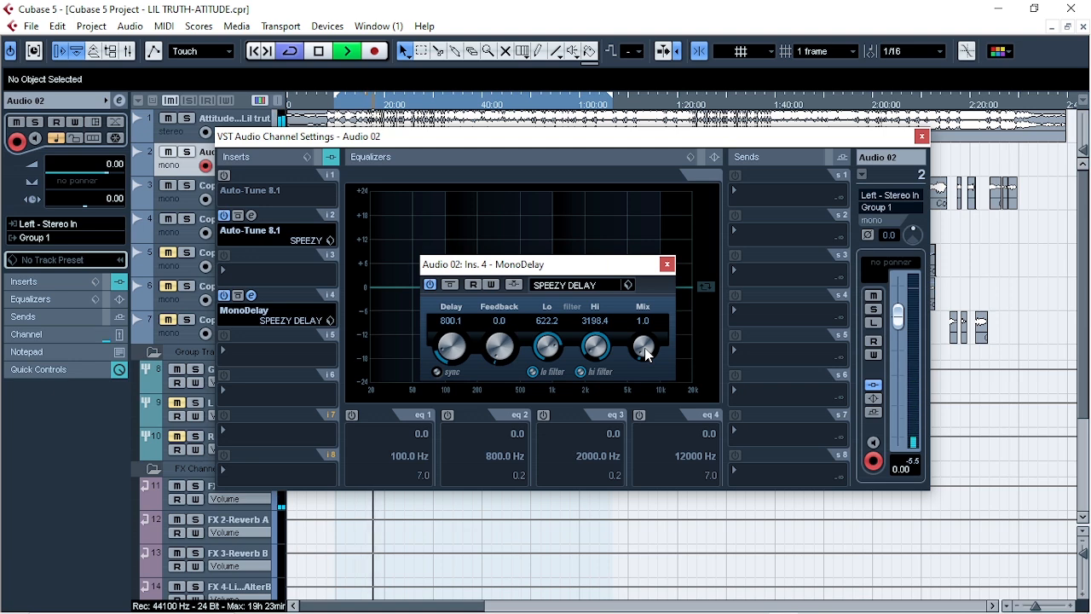
left_click(669, 265)
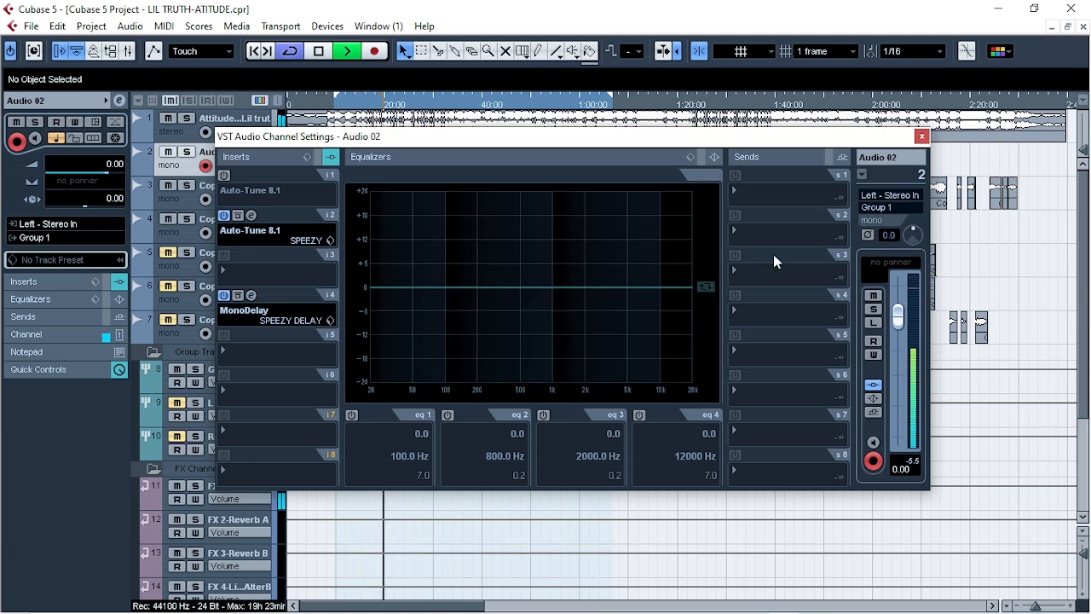
left_click(922, 137)
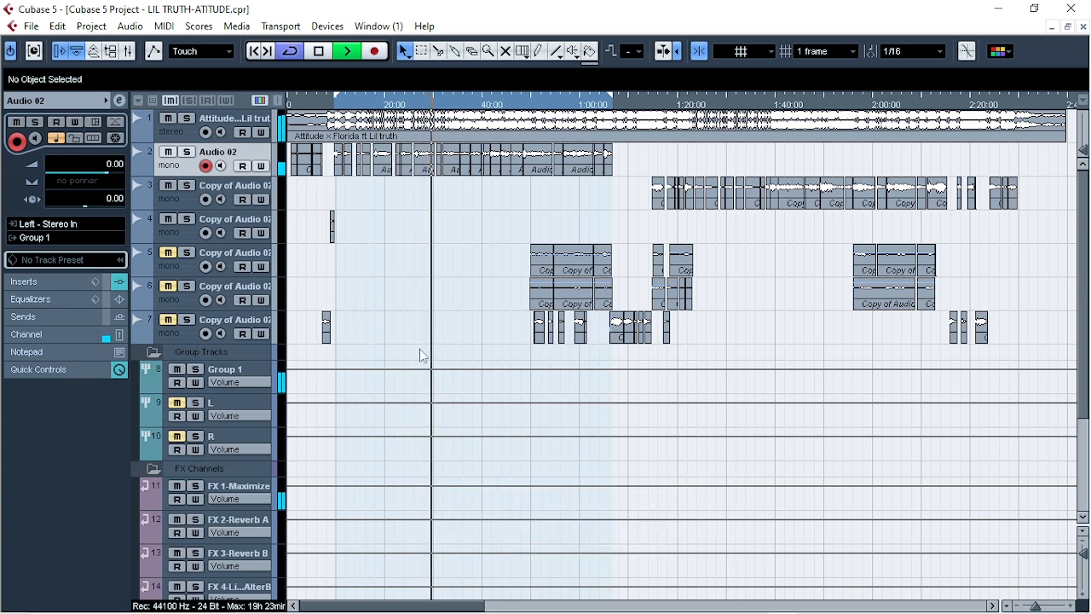
key("space")
Review the insert and equalizer settings of the FX 2-Reverb A and FX 3-Reverb B channels, and close their windows
scroll(452, 394, "down", 5)
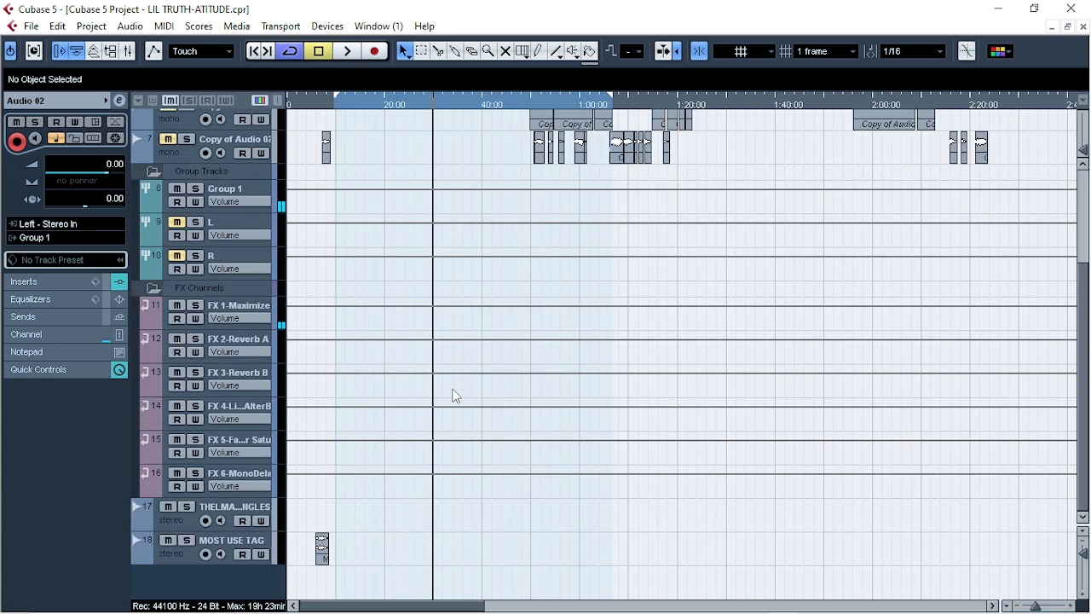
left_click(220, 311)
left_click(239, 346)
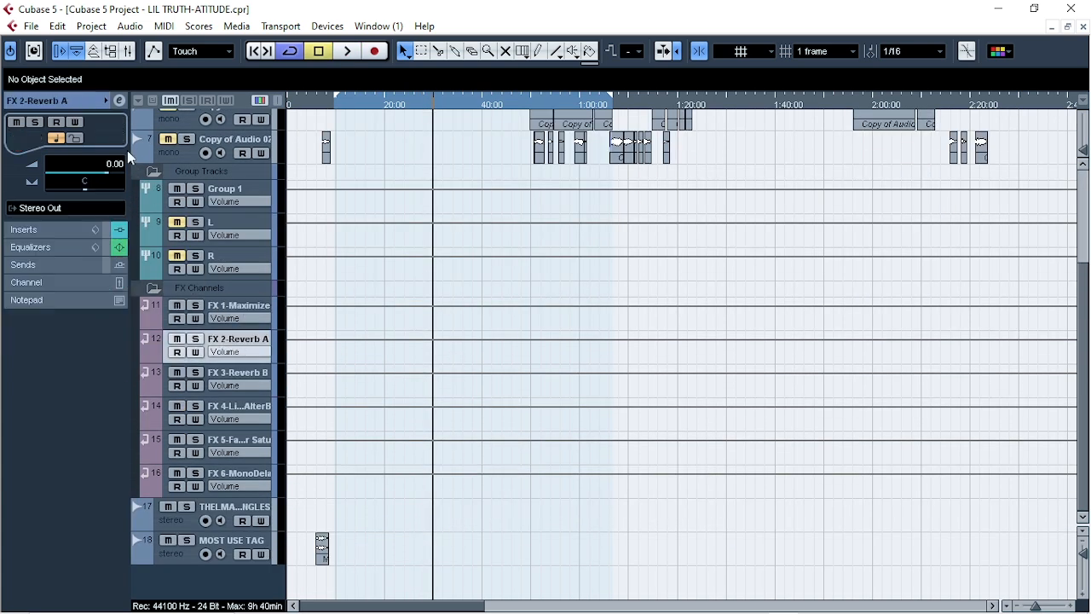
left_click(119, 100)
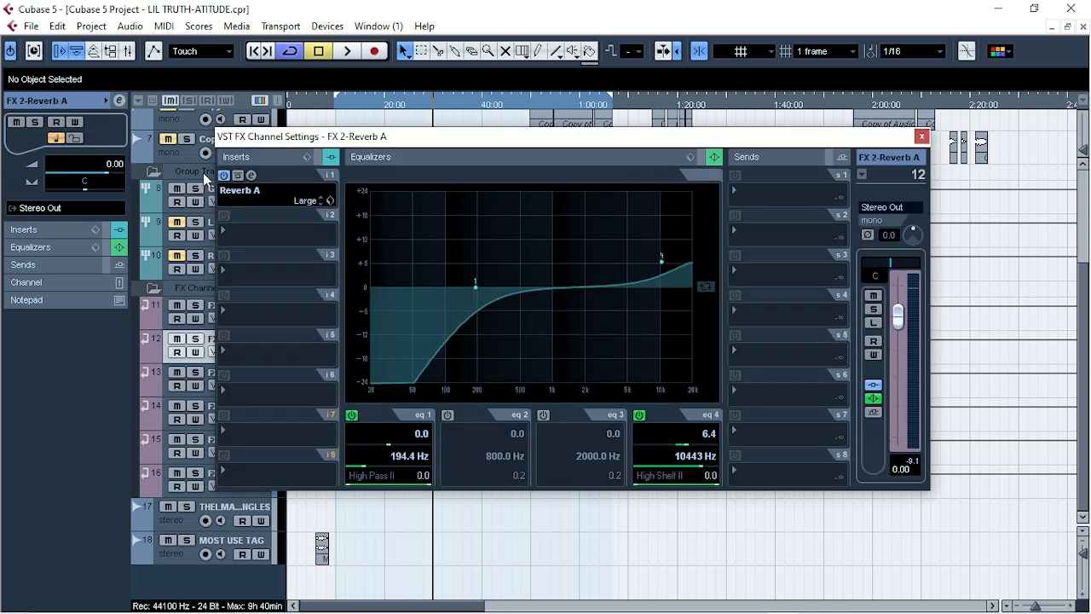
left_click(254, 175)
left_click(651, 219)
left_click(921, 137)
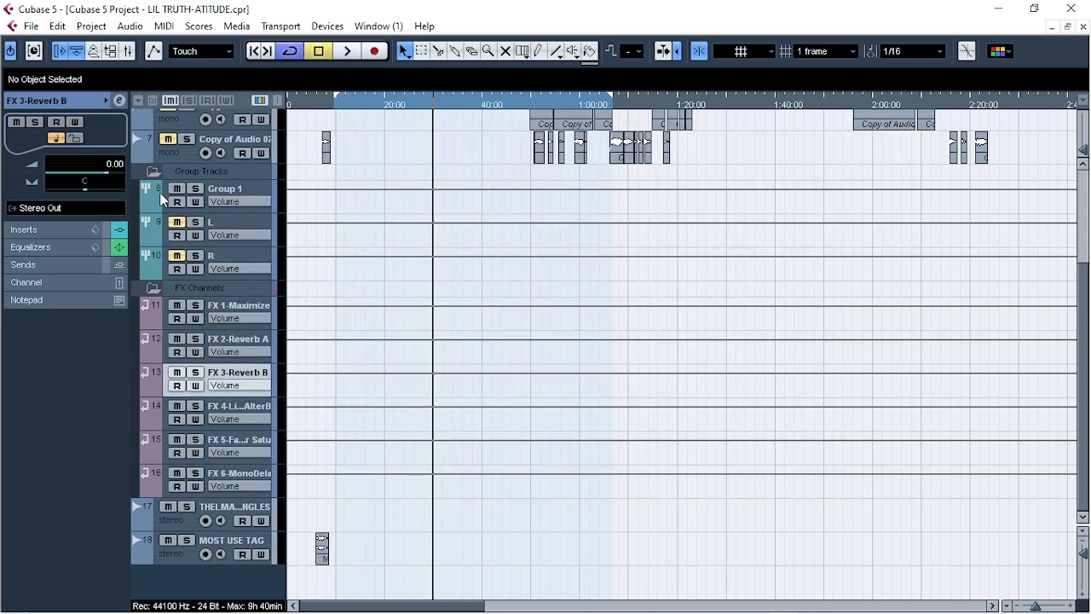
left_click(118, 102)
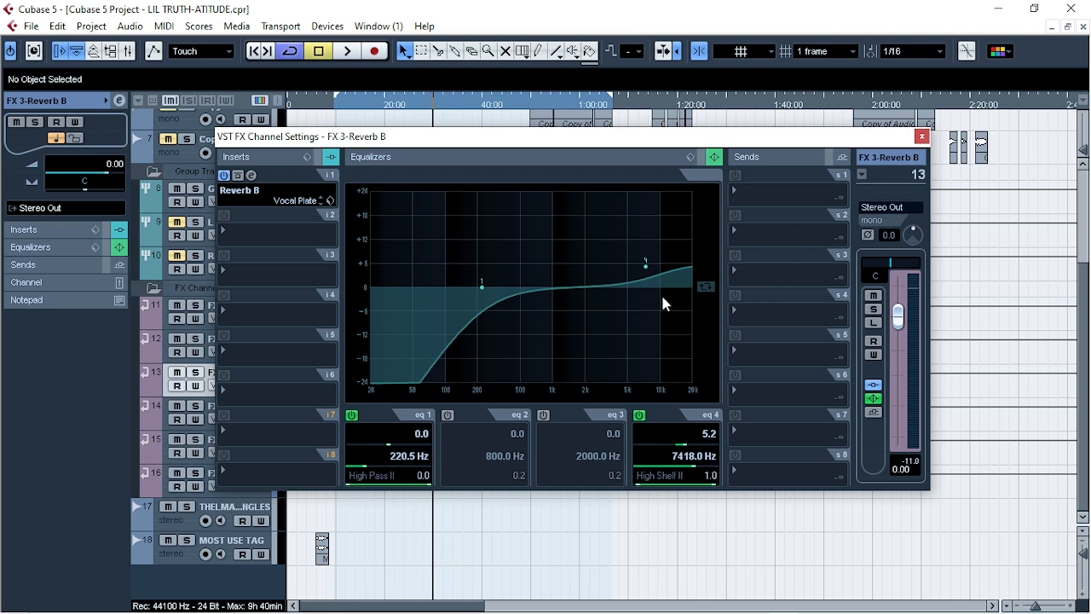
left_click(922, 138)
Review the FX 4-LittleAlterBoy channel's equalizer and its plug-in's pitch, formant and mix settings, and close both windows
left_click(254, 407)
scroll(426, 419, "up", 3)
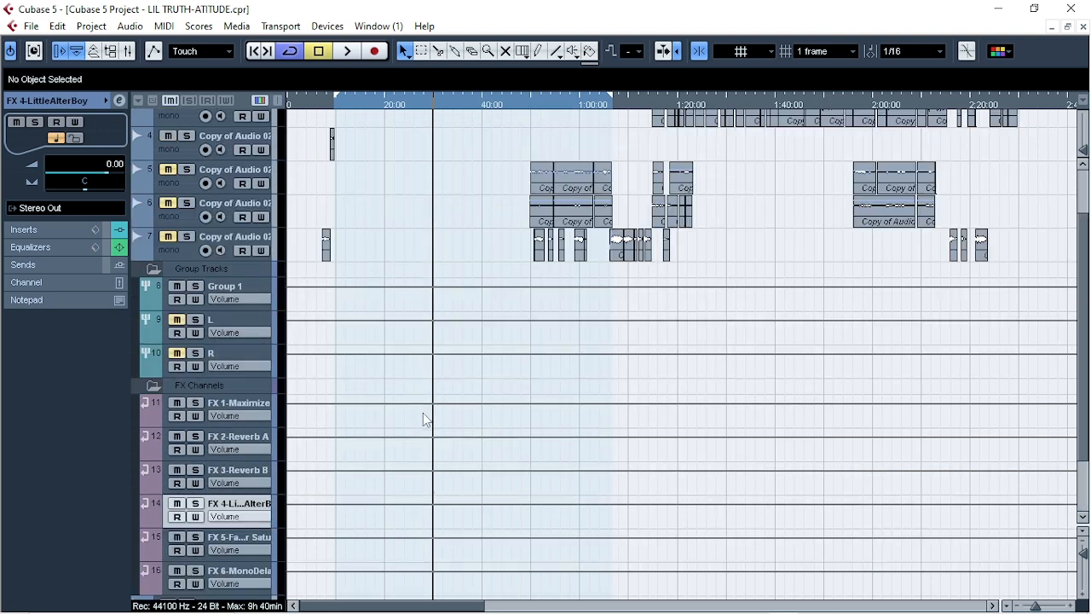
left_click(121, 101)
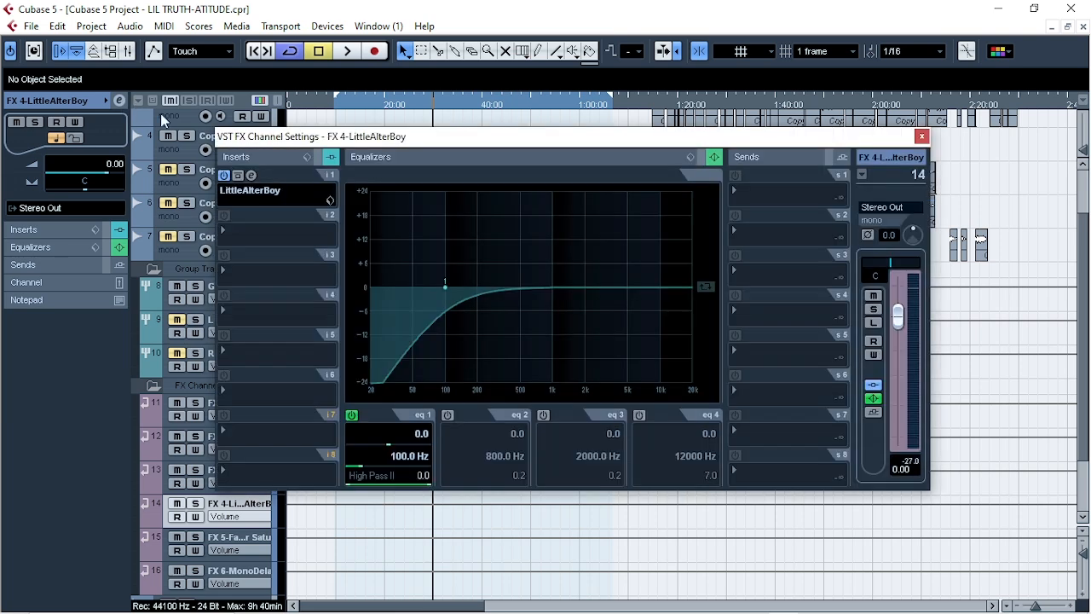
left_click(251, 175)
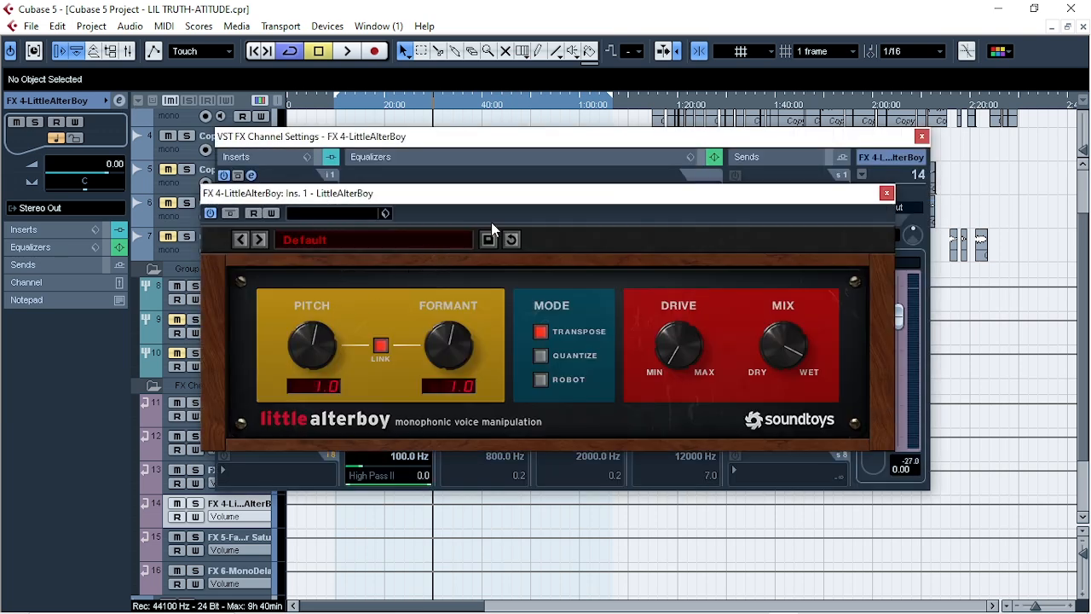
left_click_drag(492, 197, 515, 230)
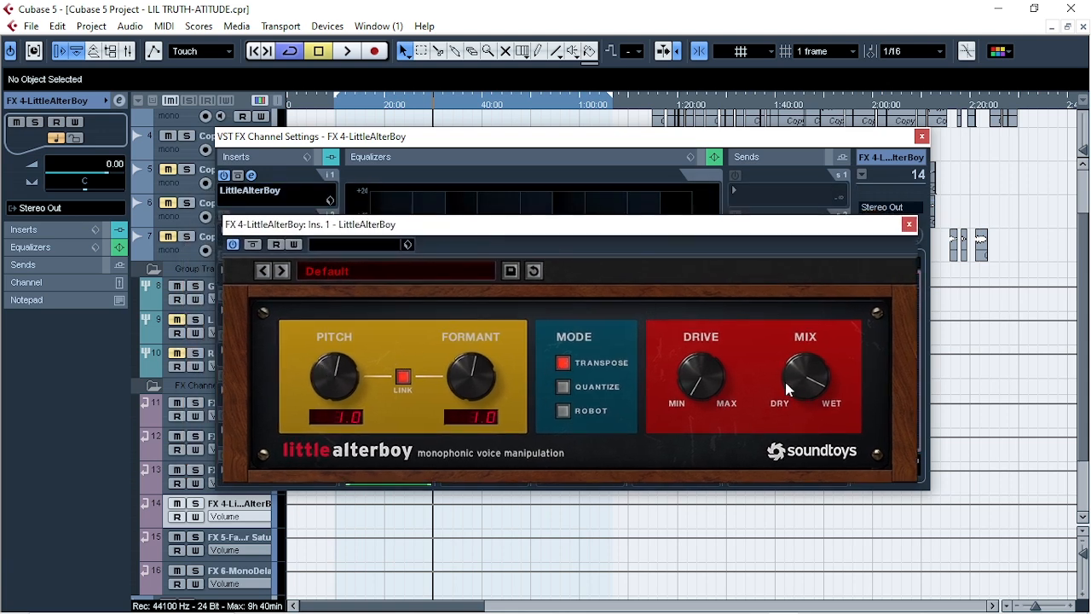
left_click(909, 224)
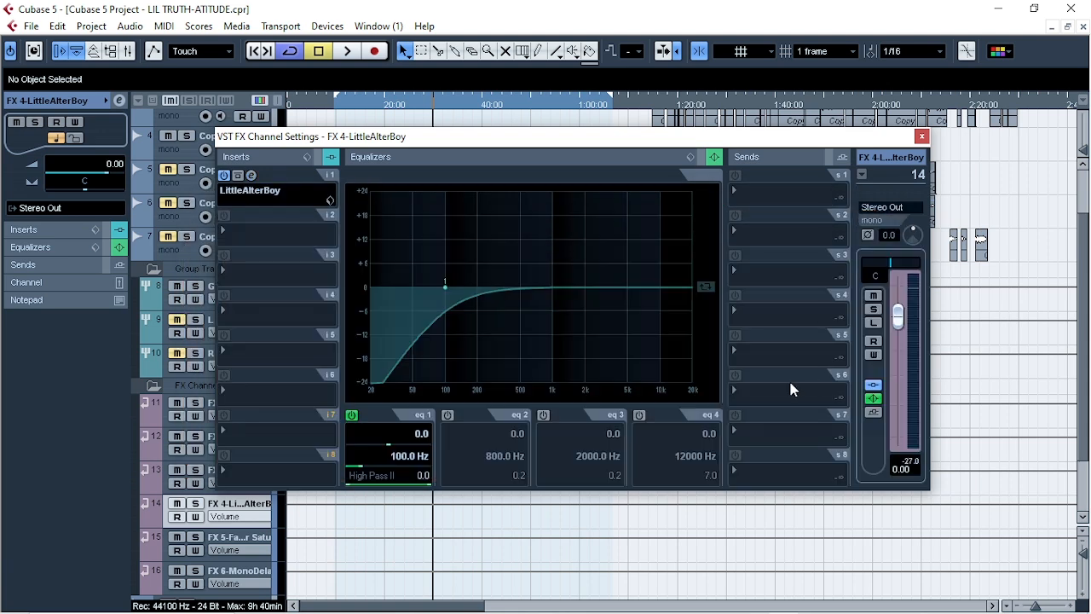
left_click(921, 136)
Review the FX 5-FabFilter Saturn channel's equalizer and the Saturn plug-in's Warm Tape settings, and close both windows
scroll(353, 492, "down", 3)
left_click(239, 443)
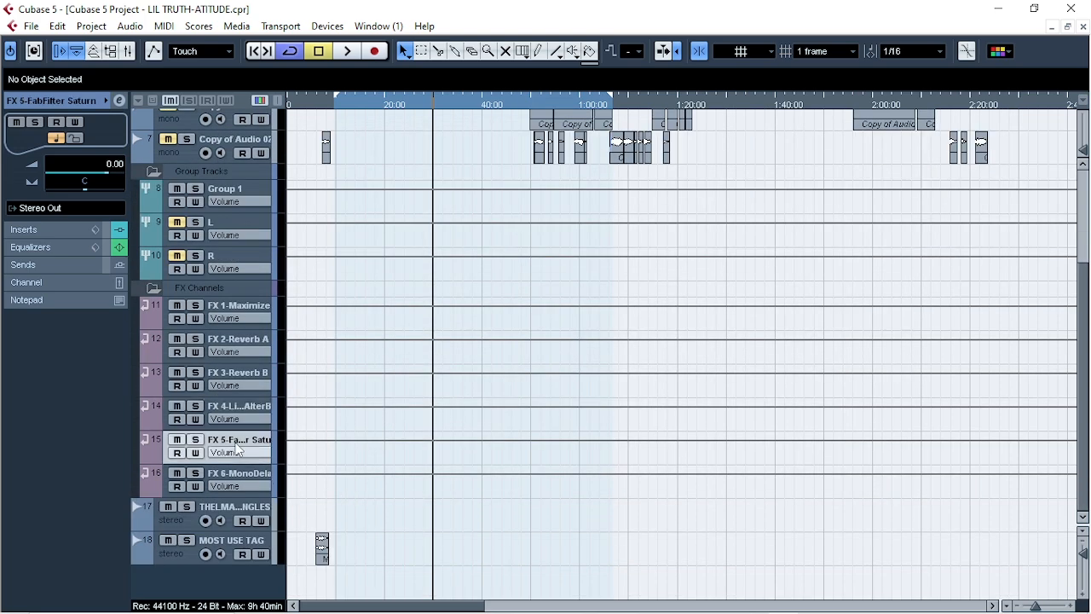
scroll(645, 443, "up", 3)
left_click(120, 102)
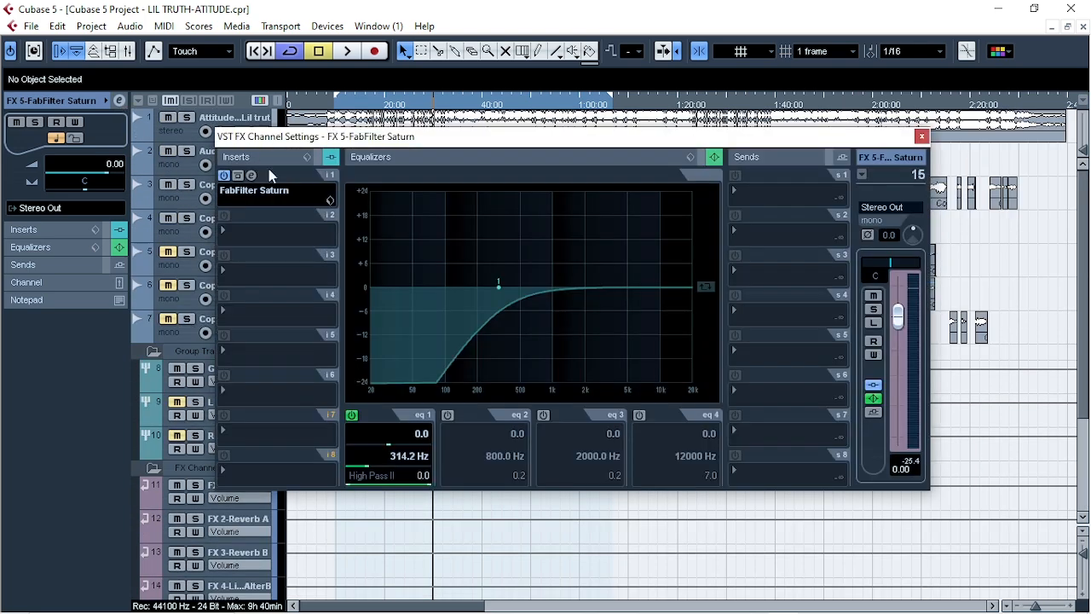
left_click(252, 175)
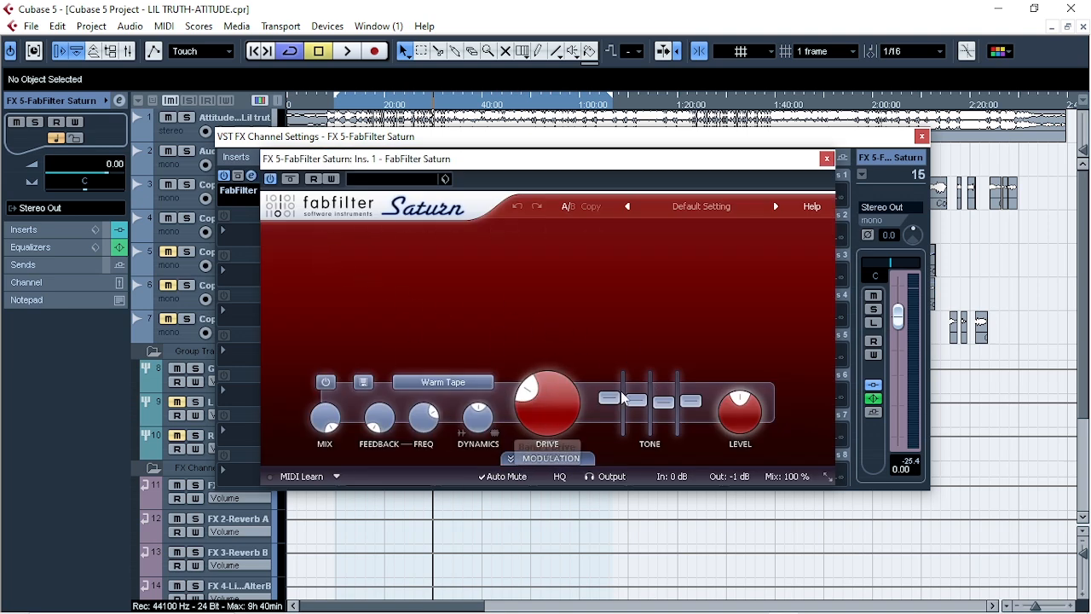
left_click(826, 159)
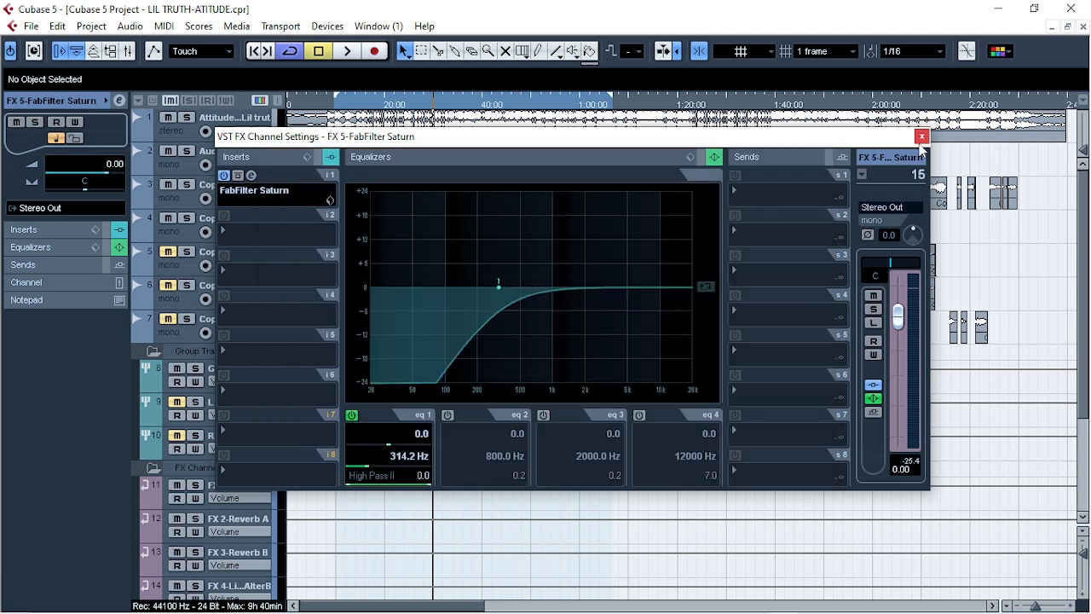
left_click(921, 136)
Review the FX 6-MonoDelay channel's insert and equalizer settings, and close its window
scroll(247, 383, "down", 5)
left_click(260, 477)
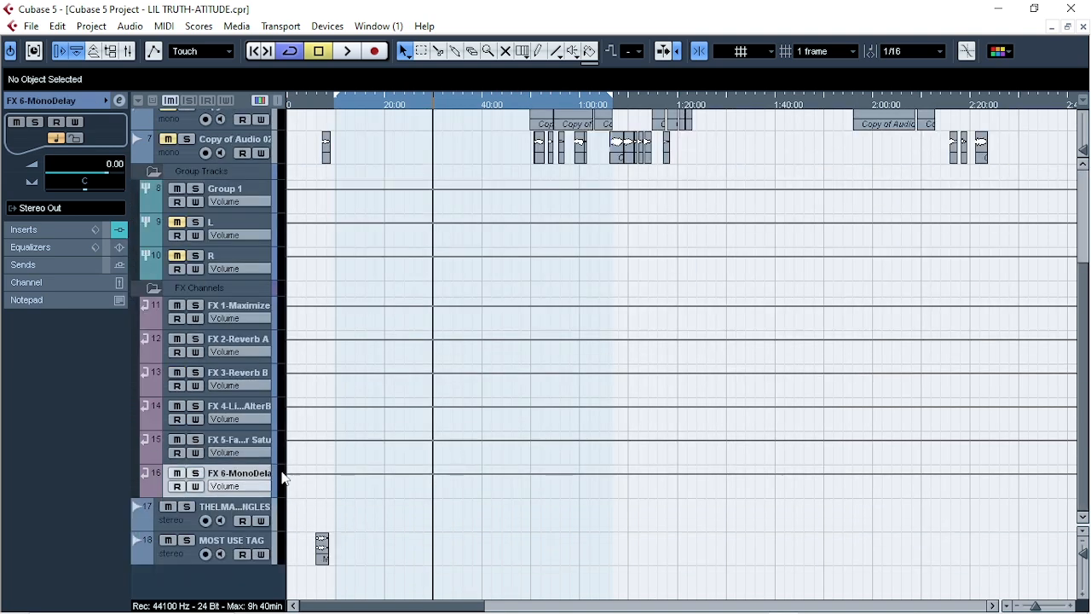
left_click(120, 102)
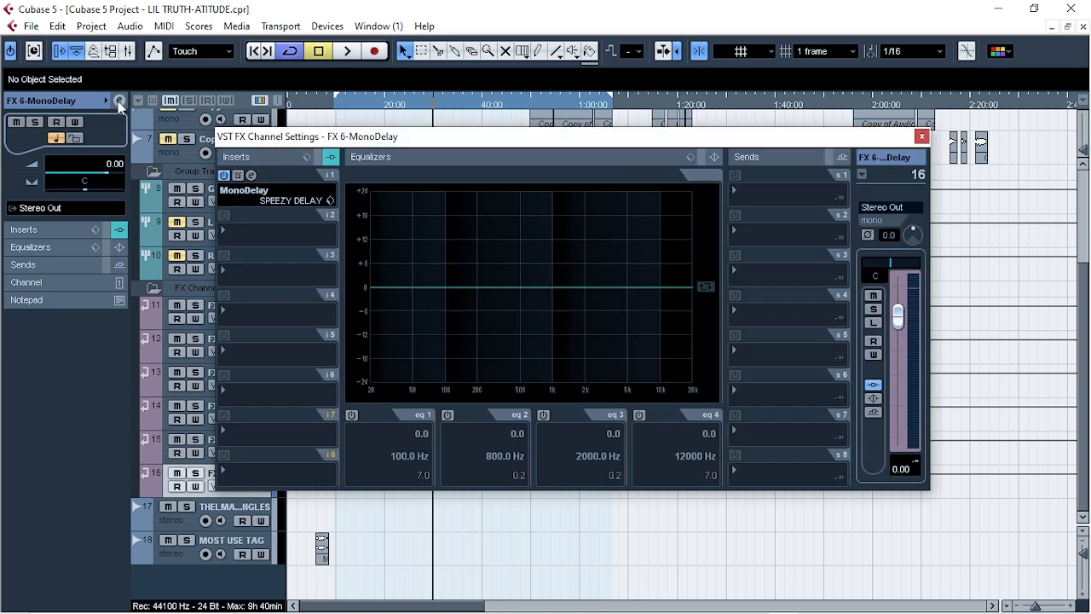
left_click(120, 101)
Turn on Group 1's send 6 to FX 3-Reverb B, and open the Reverb B editor from that send
scroll(557, 418, "up", 5)
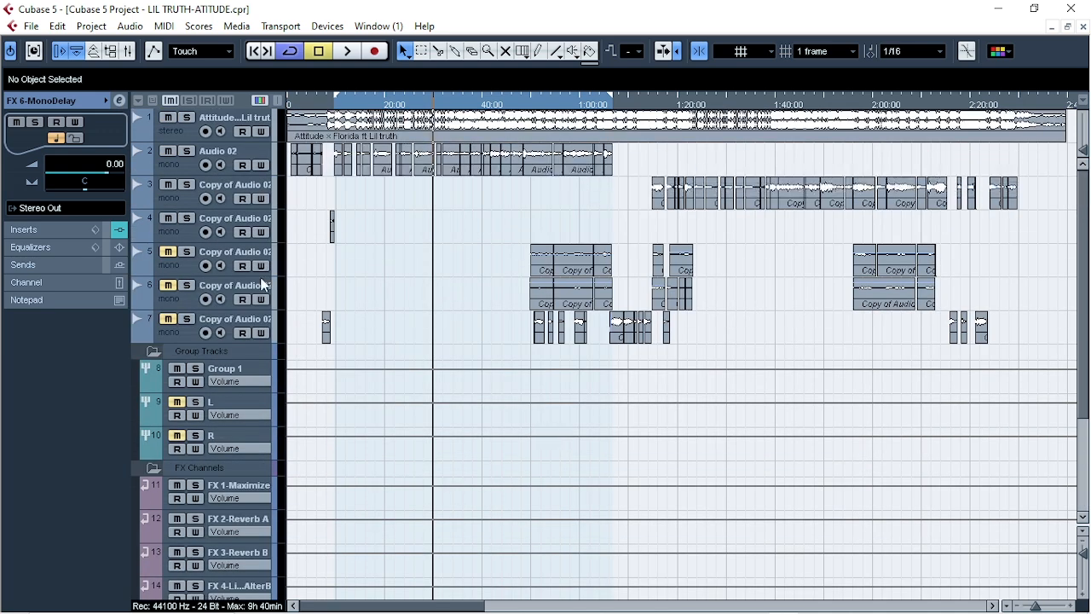
left_click(244, 377)
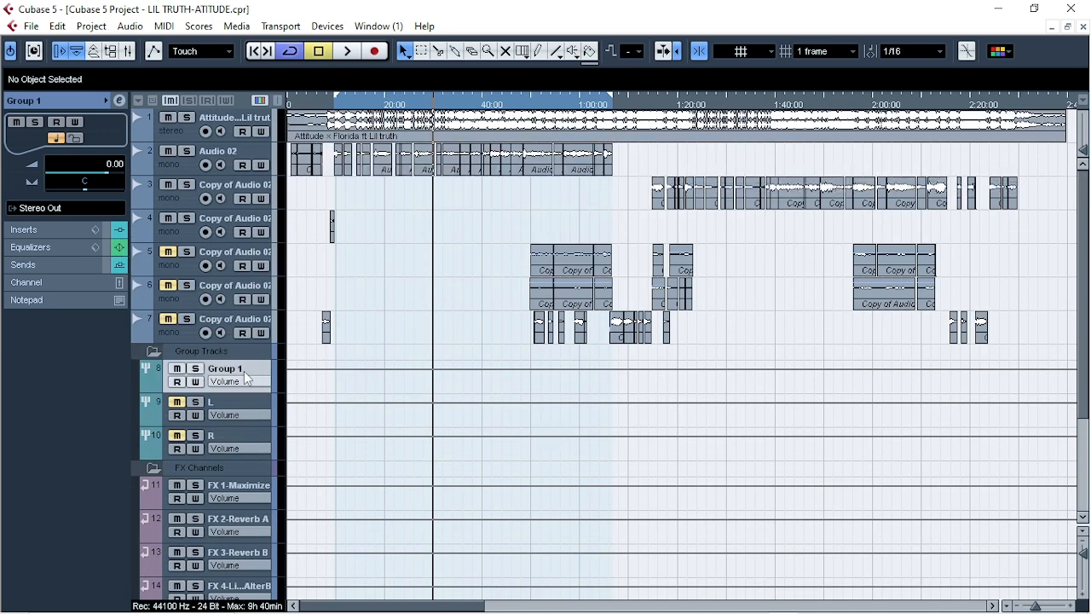
left_click(120, 101)
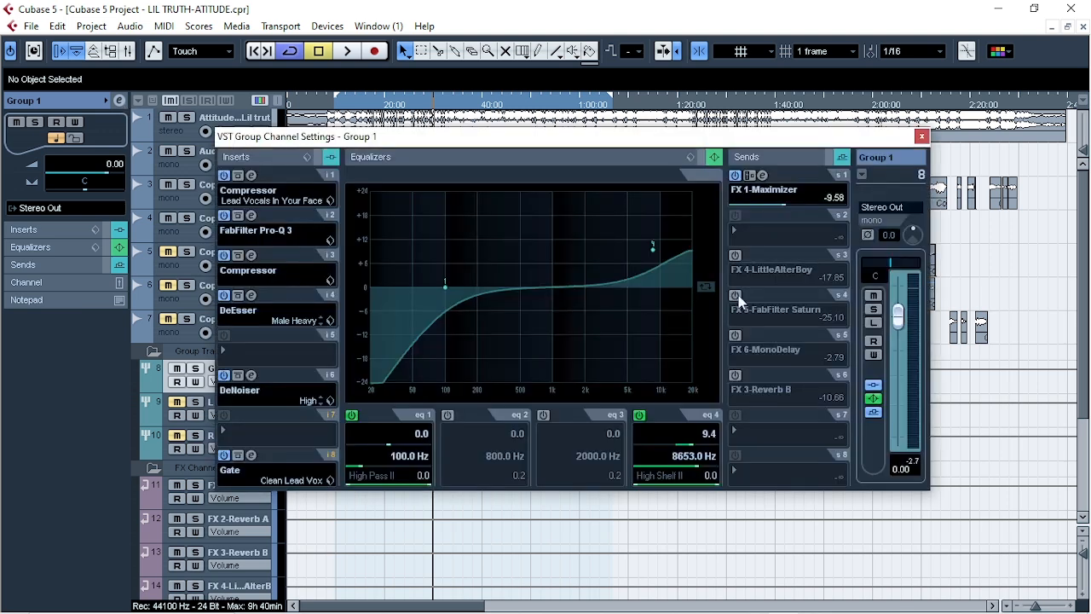
left_click(735, 376)
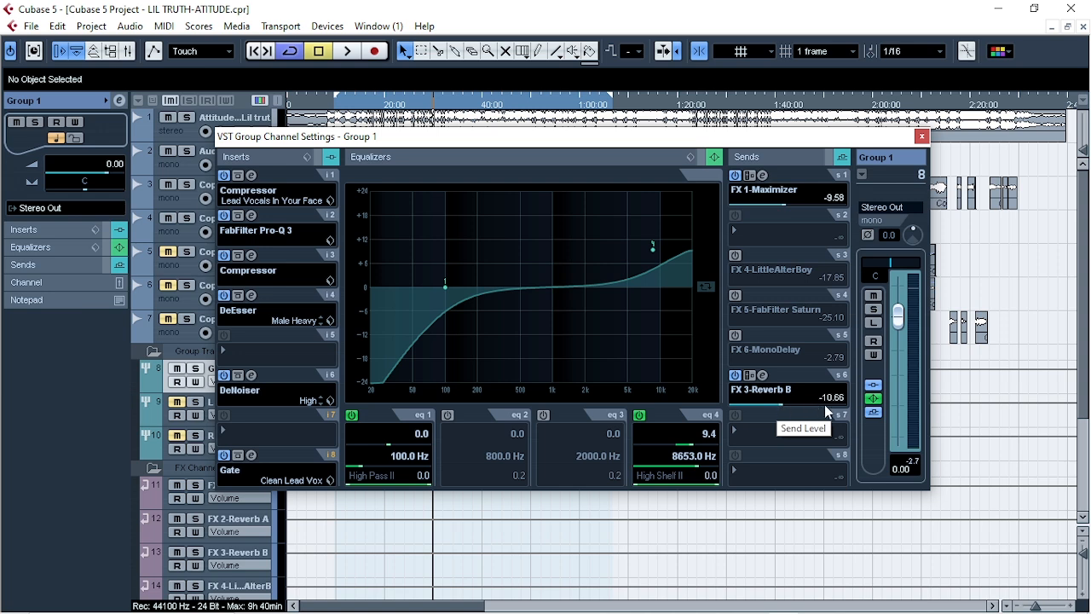
left_click(763, 378)
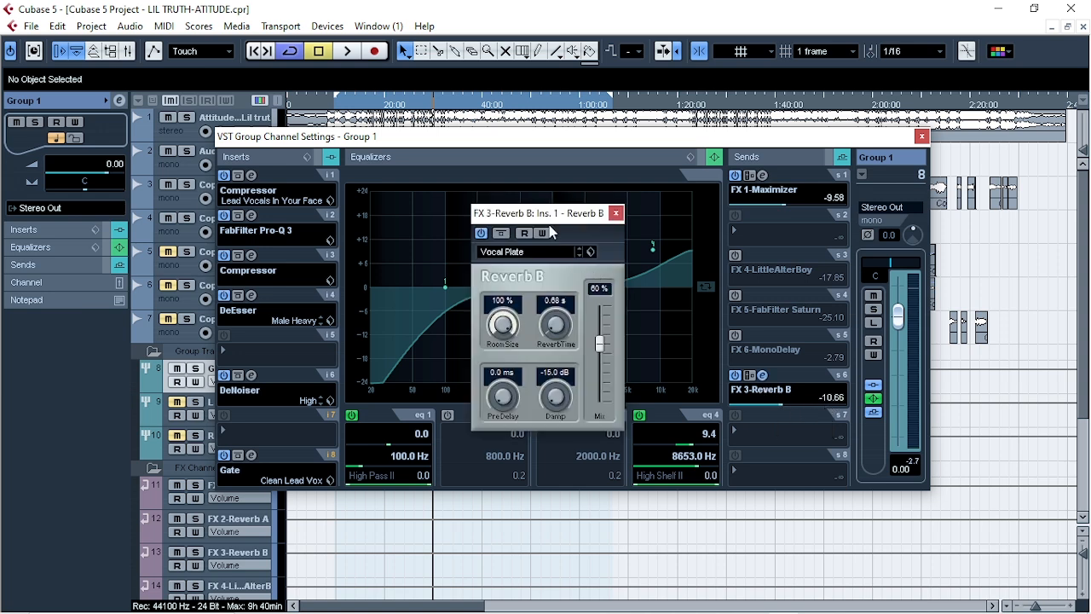
Audition the mix with Group 1's Reverb B send active, close the Reverb B editor, and stop playback
left_click_drag(542, 222, 455, 216)
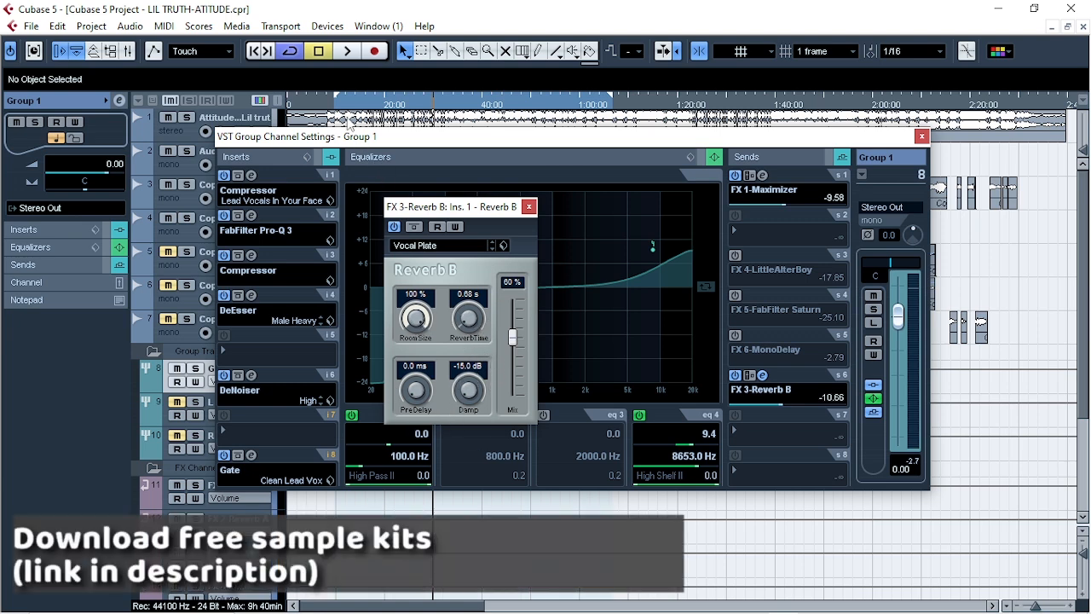
key("space")
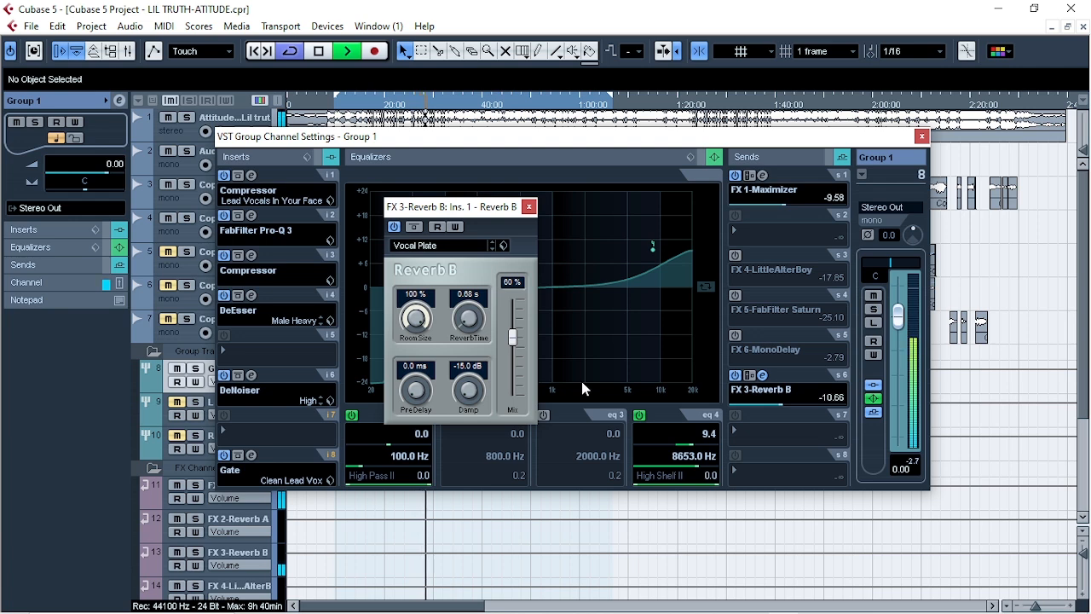
left_click(527, 208)
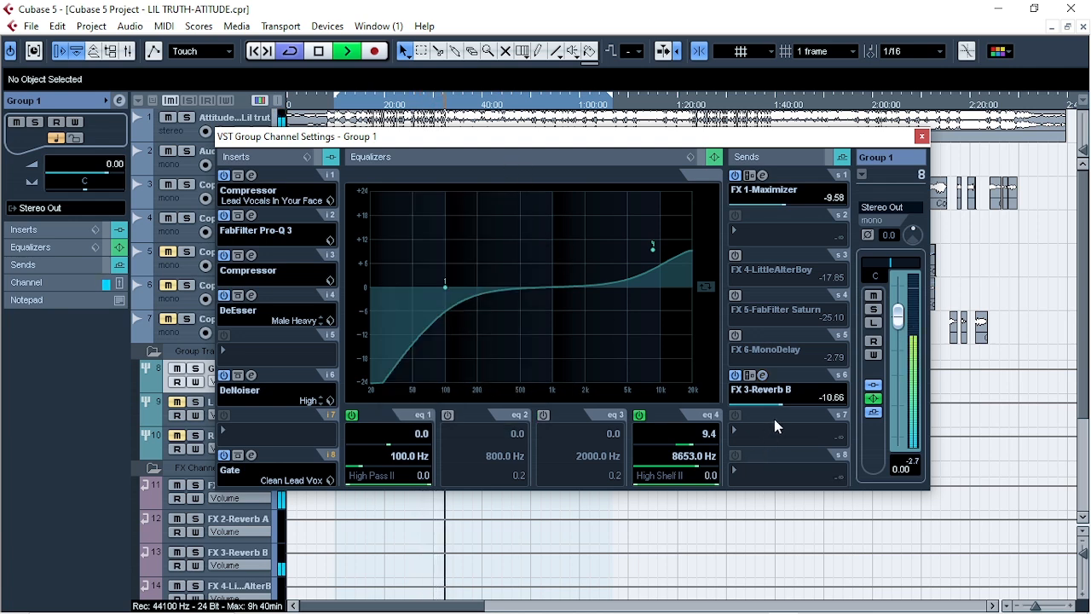
left_click_drag(582, 143, 570, 222)
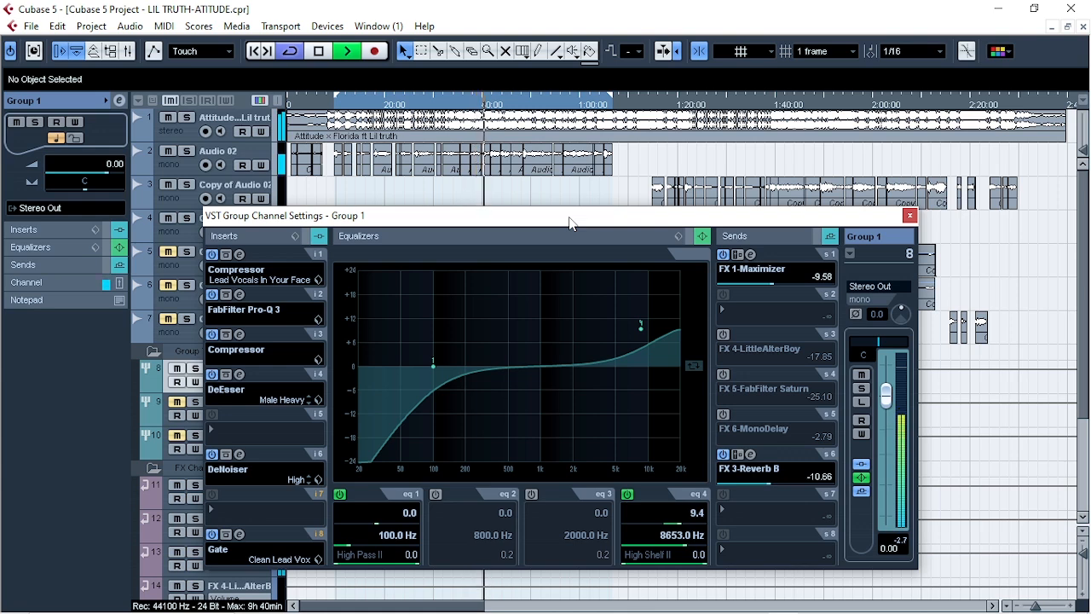
key("space")
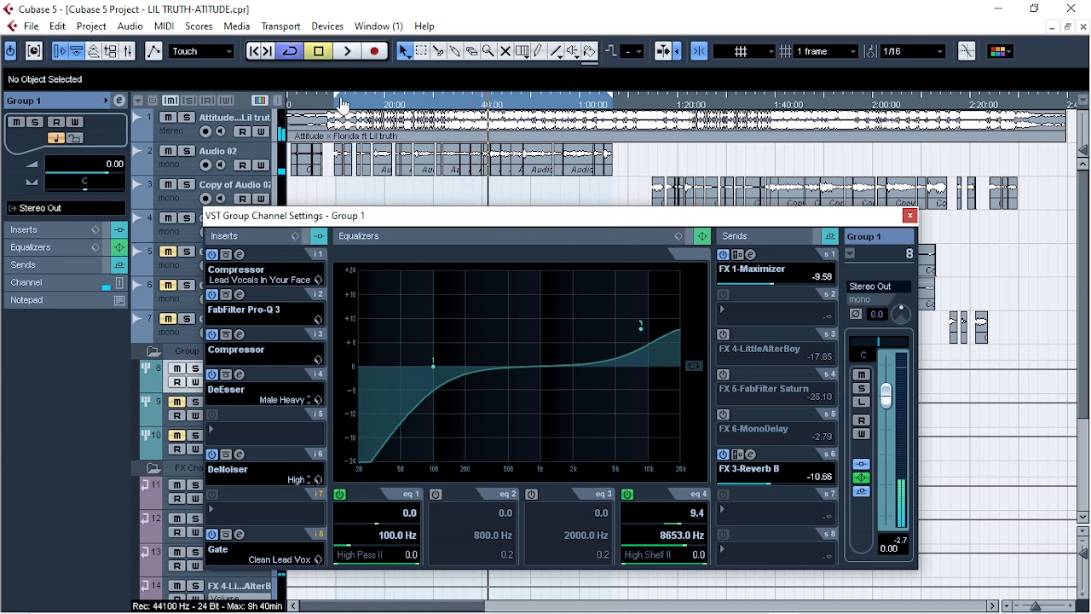
Turn on Group 1's send 3 to FX 4-LittleAlterBoy, check its plug-in editor, and lower the send level to -22.15 during playback from the cycle start
left_click(335, 106)
left_click(725, 335)
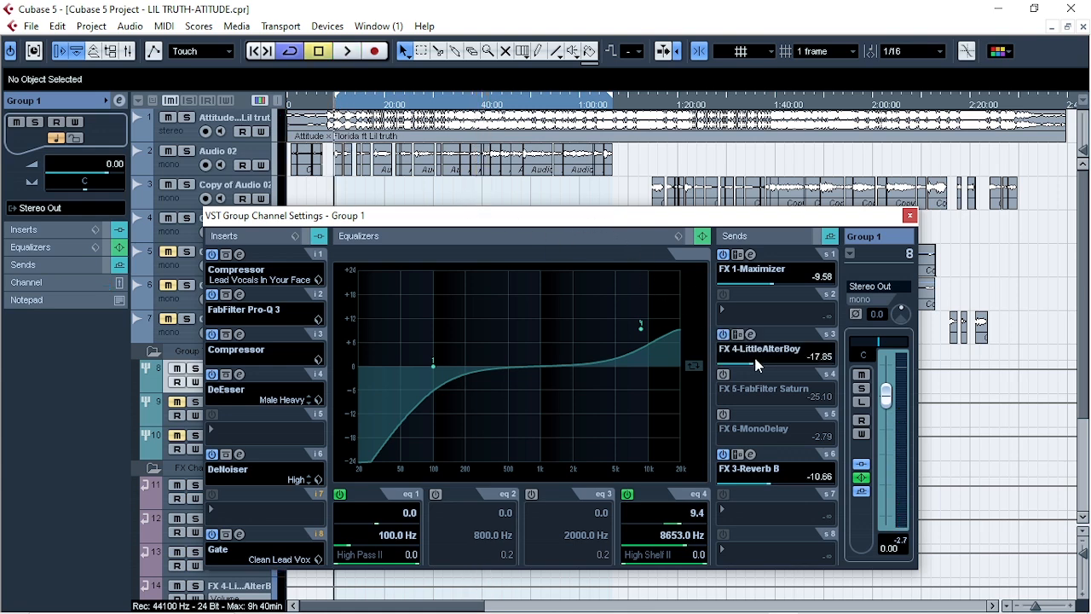
left_click(750, 335)
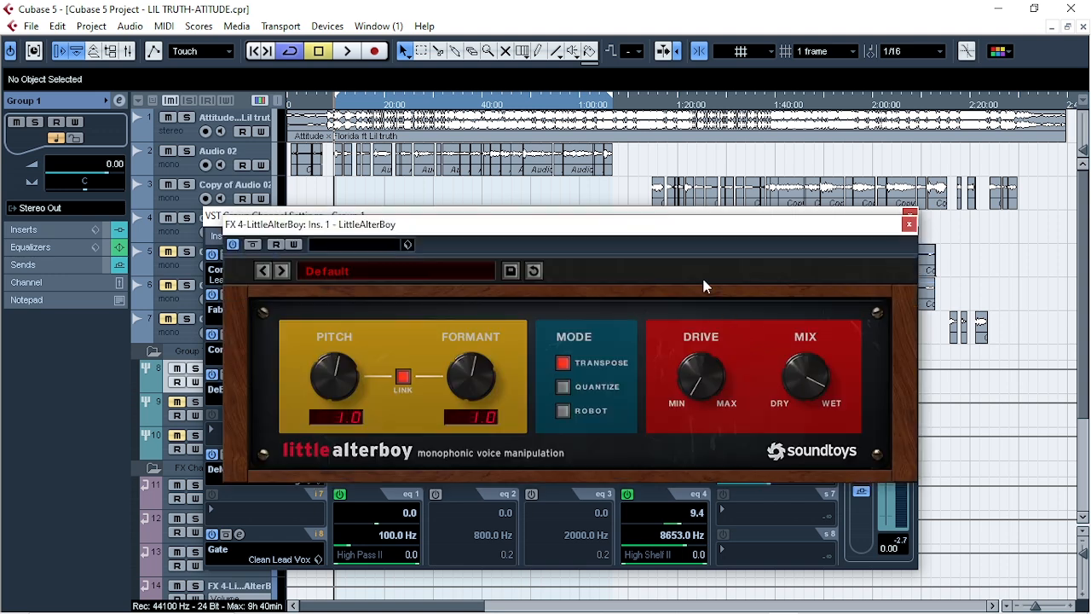
key("space")
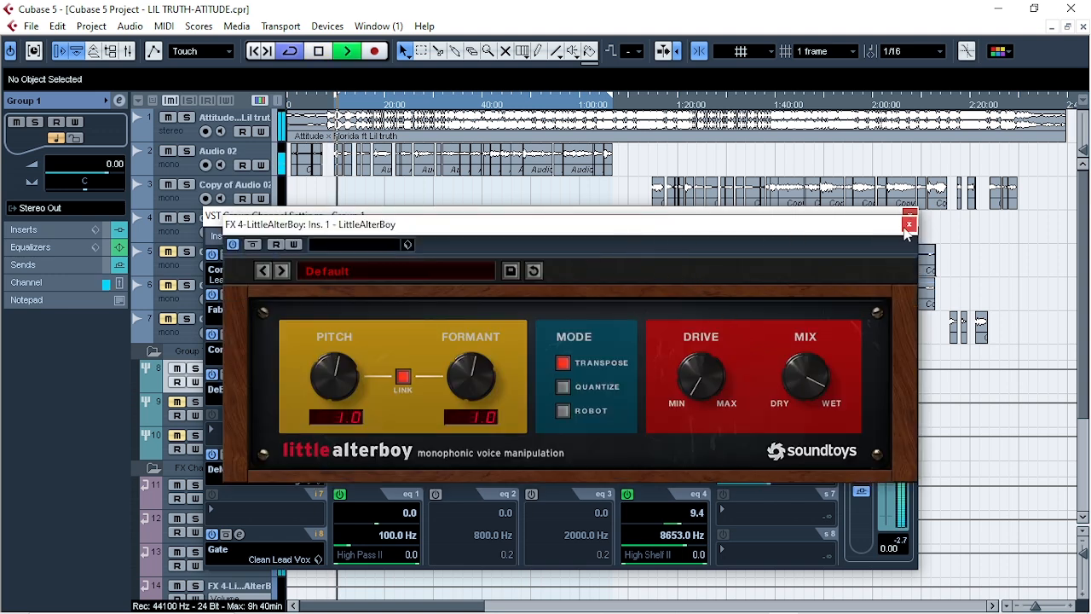
left_click(908, 223)
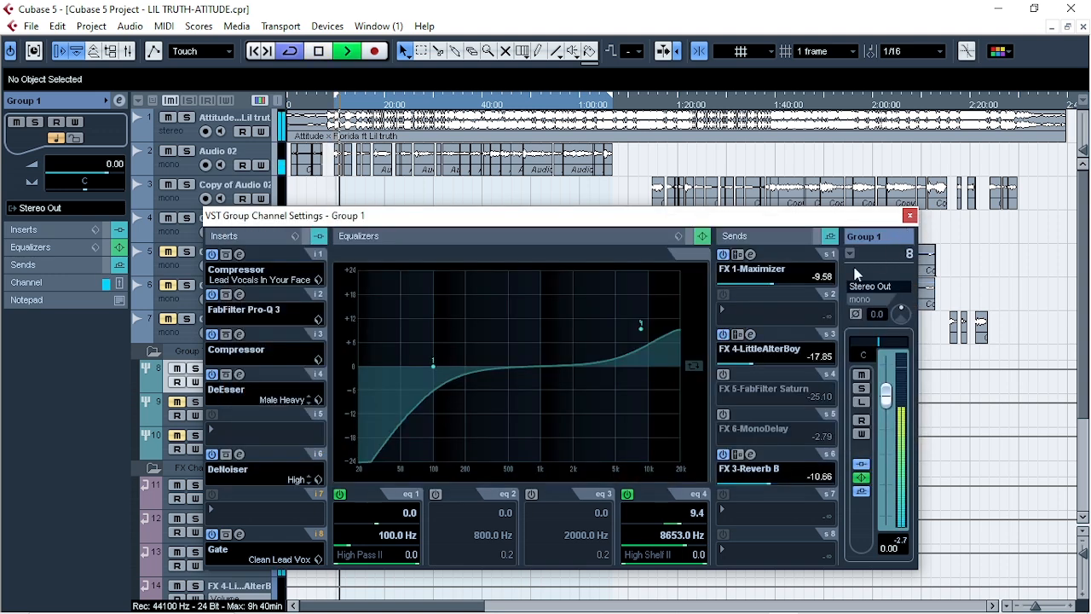
left_click(744, 364)
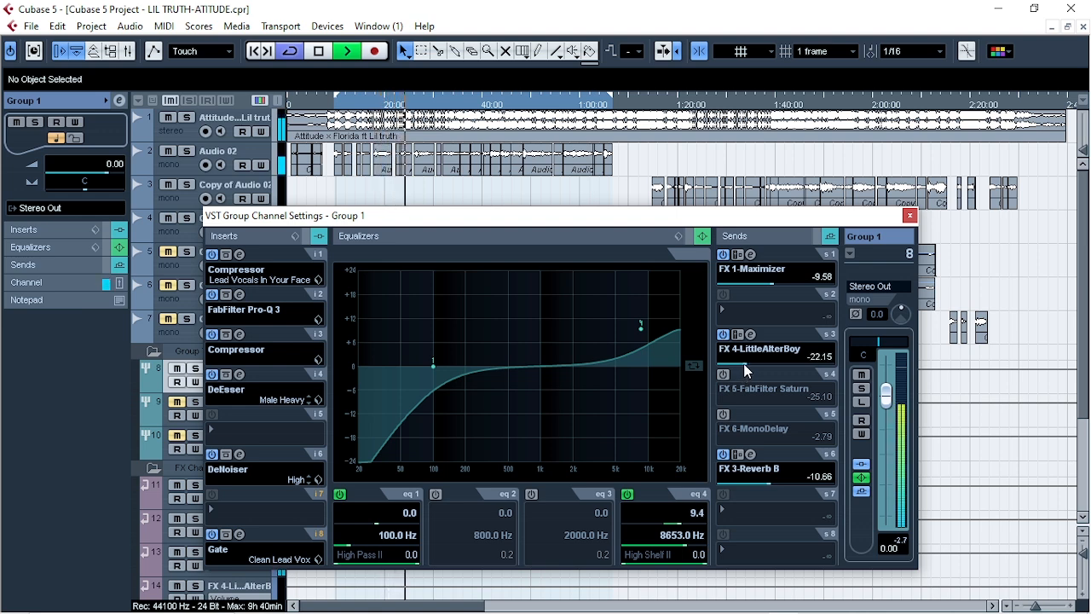
key("space")
Turn on Group 1's send 4 to FX 5-FabFilter Saturn, open its Saturn editor, and close it after starting playback to audition the effect
left_click(724, 375)
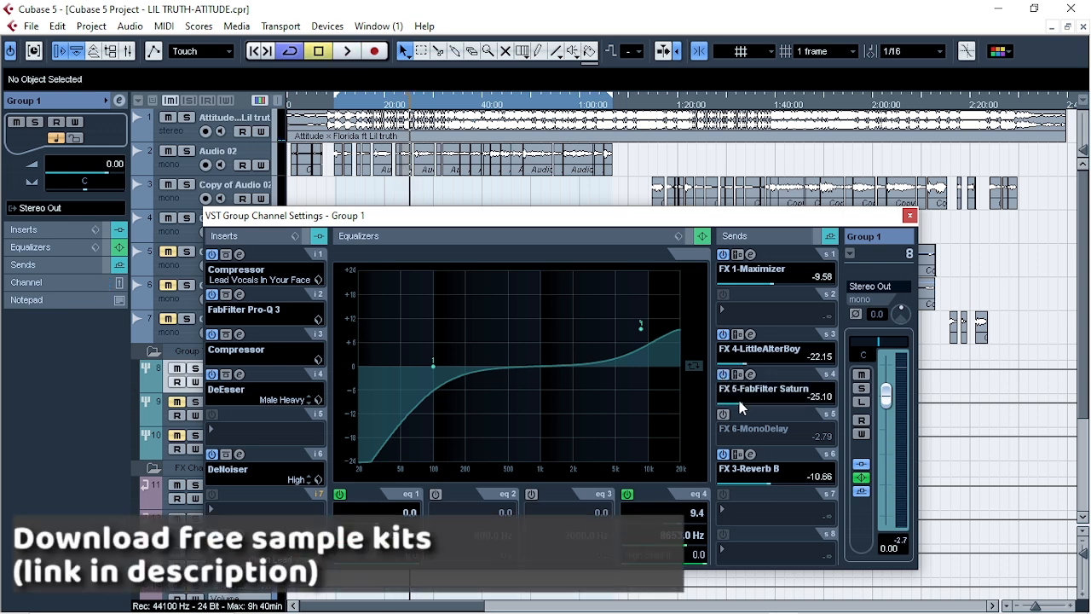
left_click(750, 375)
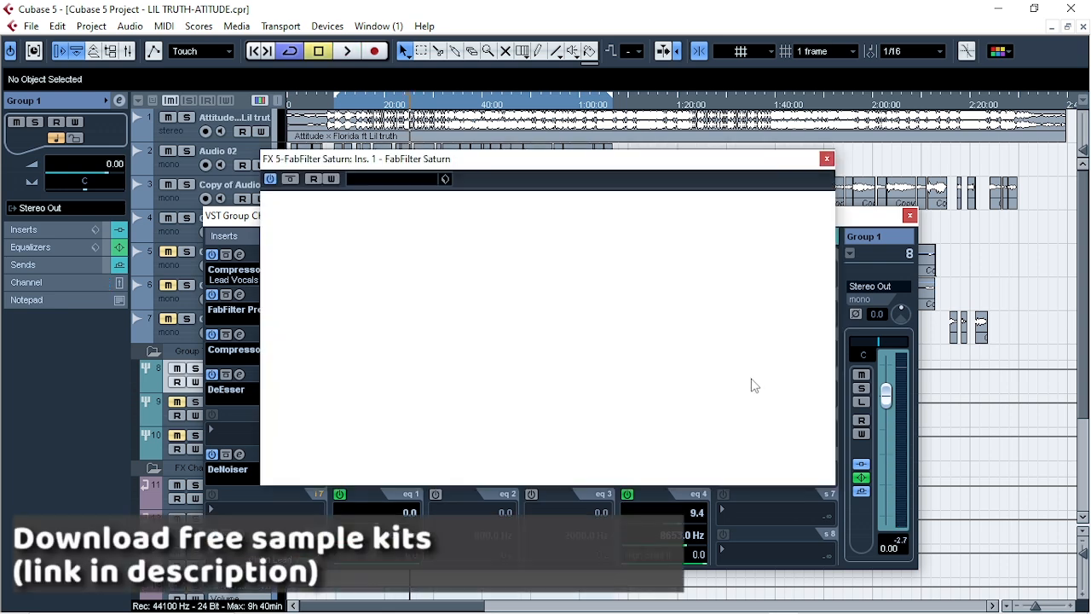
key("space")
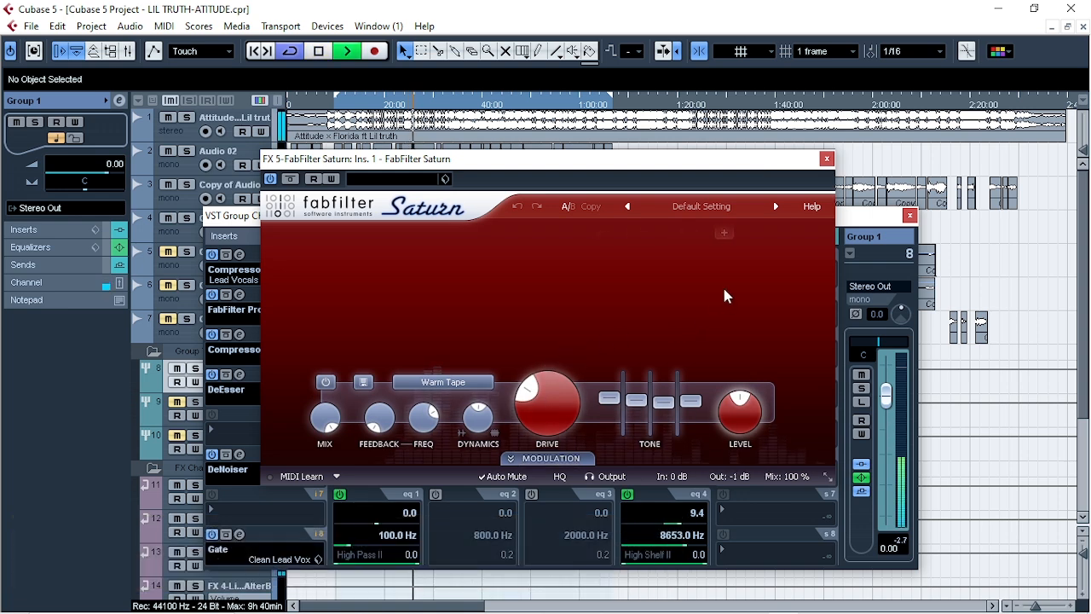
left_click(825, 159)
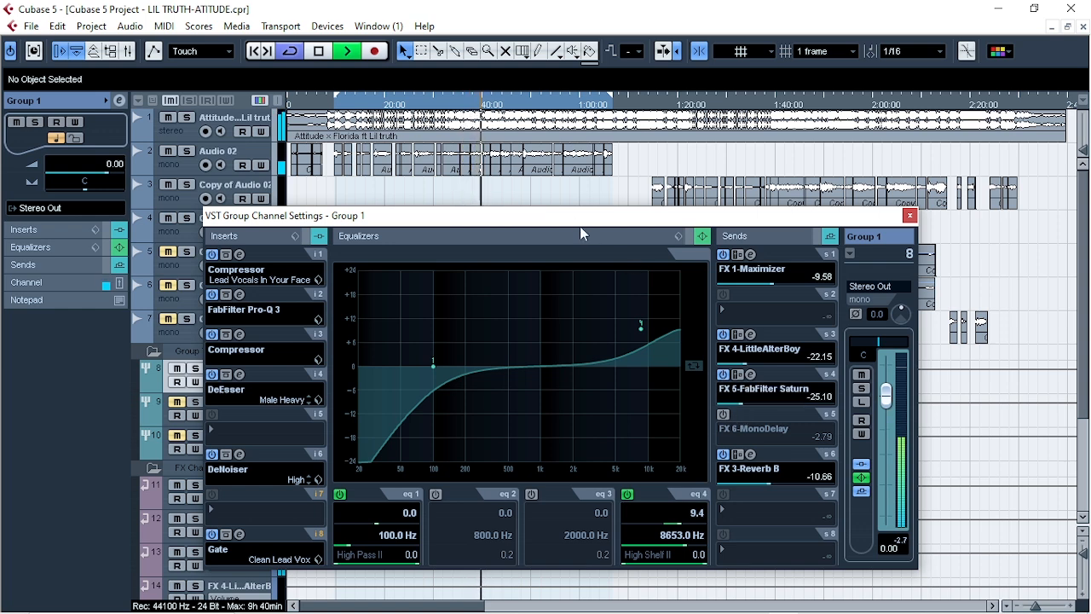
Finish auditioning Group 1 with its active sends, close its channel settings window, and stop playback
left_click_drag(578, 225, 573, 178)
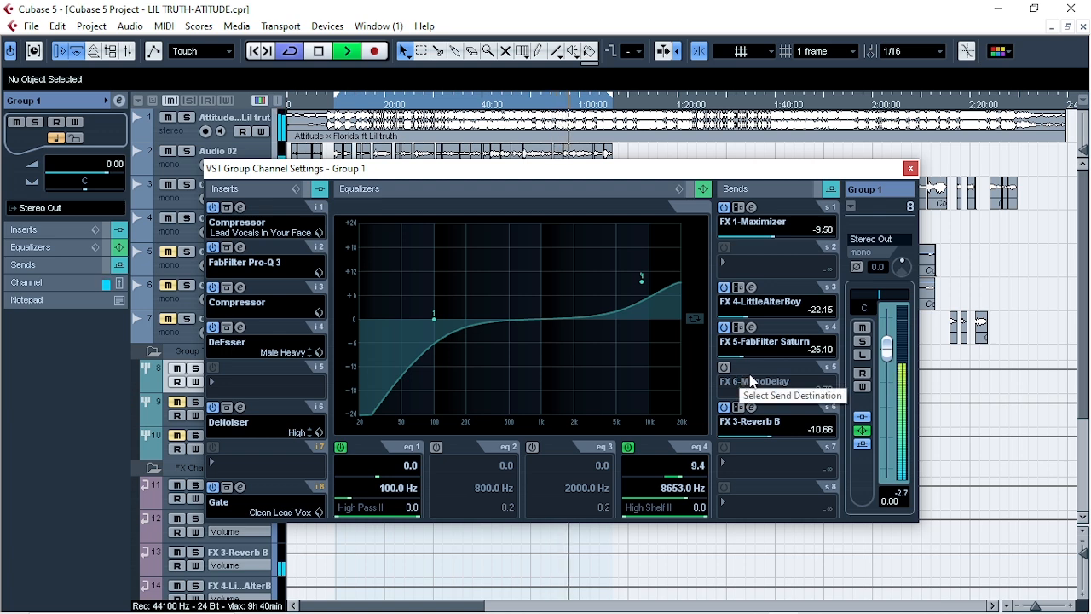
left_click(910, 167)
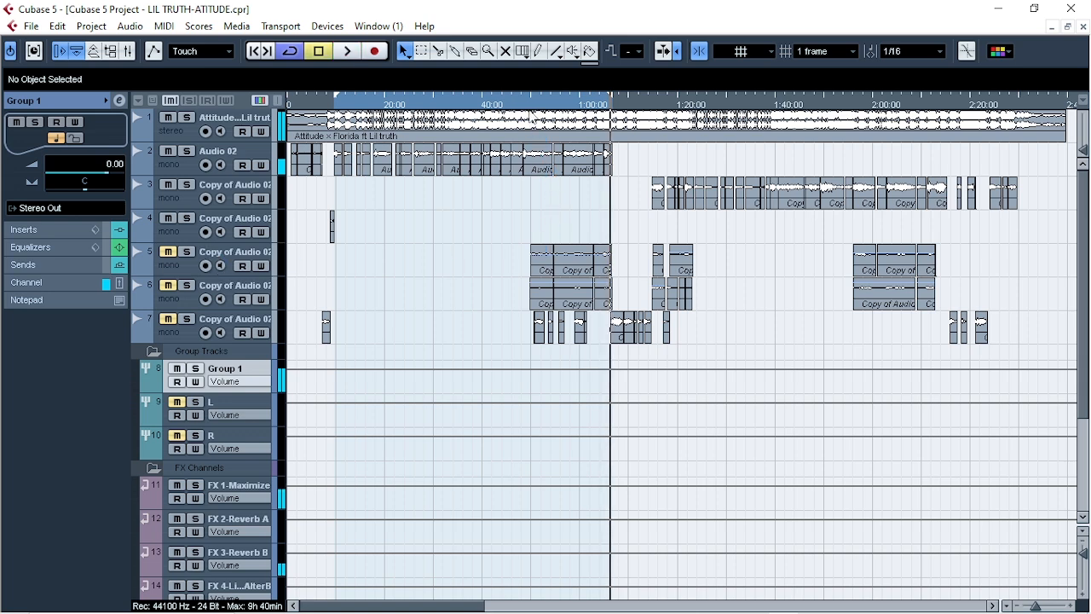
key("space")
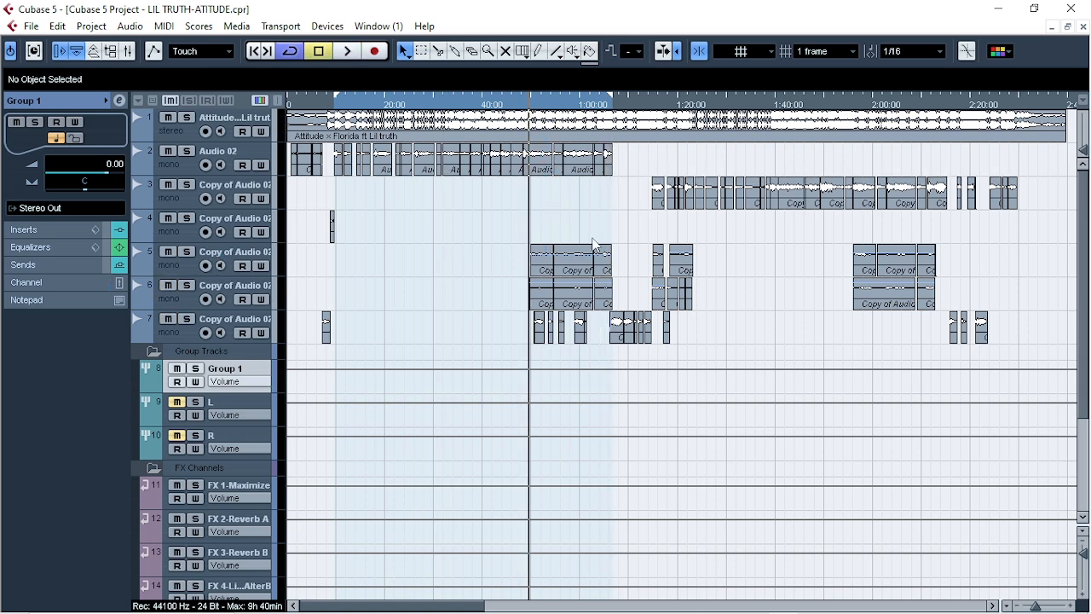
Unmute the Copy of Audio 02 tracks 5 to 7 and groups L and R, and audition the section where they overlap Audio 02
key("space")
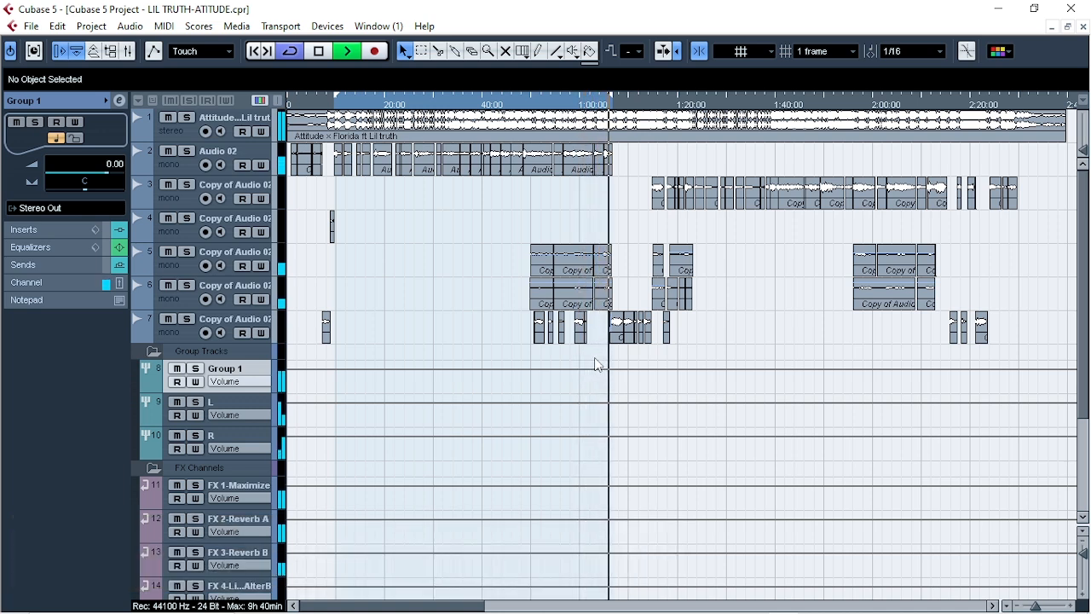
key("space")
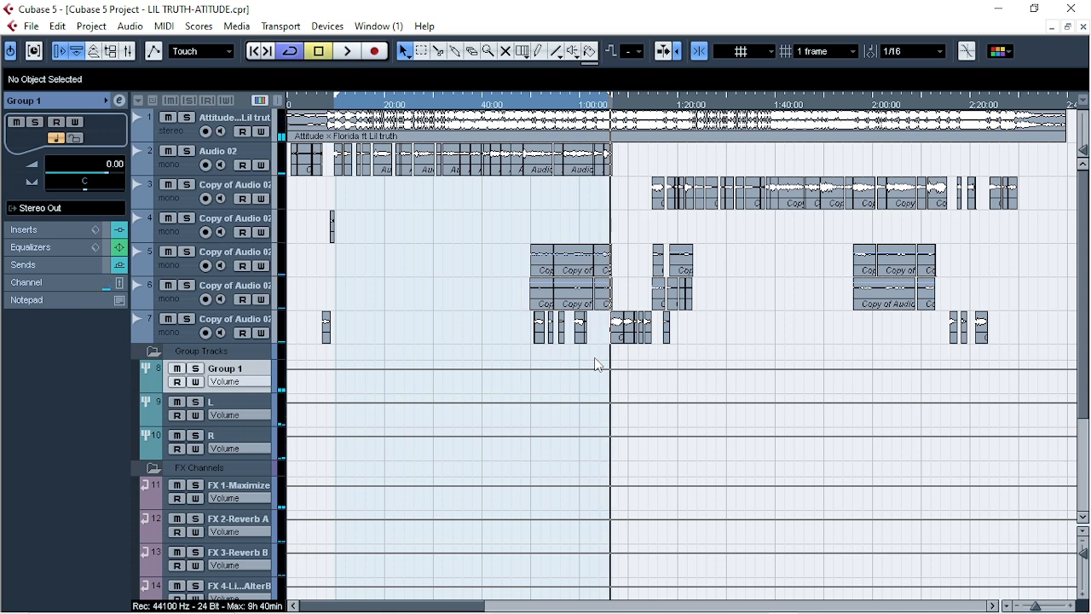